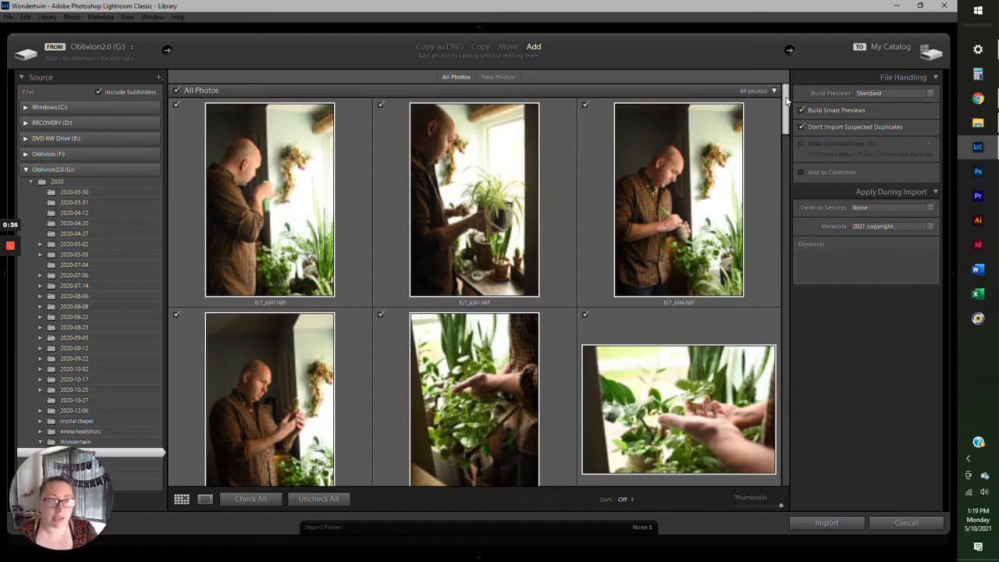
mouse_move(788, 100)
left_mouse_down()
mouse_move(786, 143)
mouse_move(787, 92)
left_mouse_up()
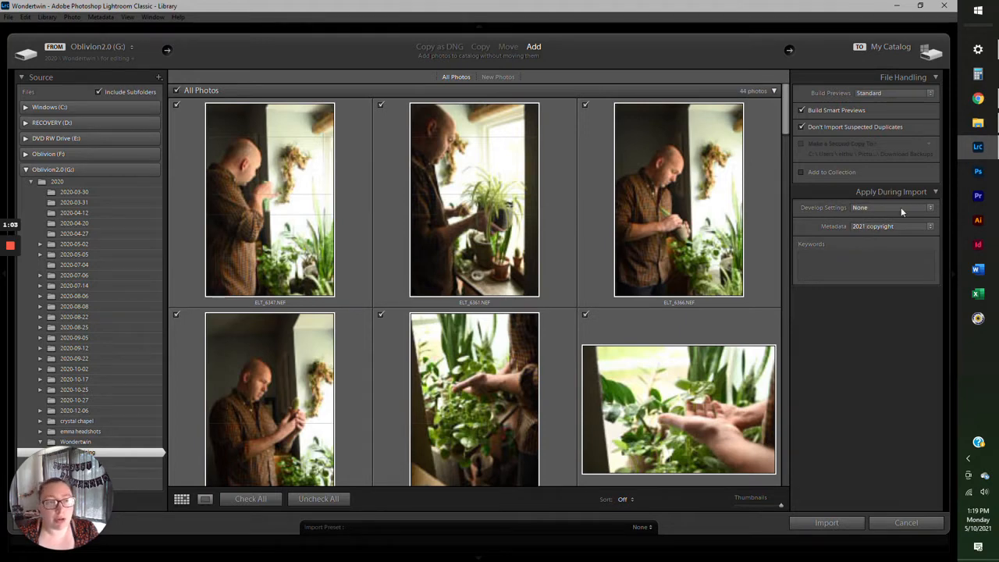
left_click(934, 207)
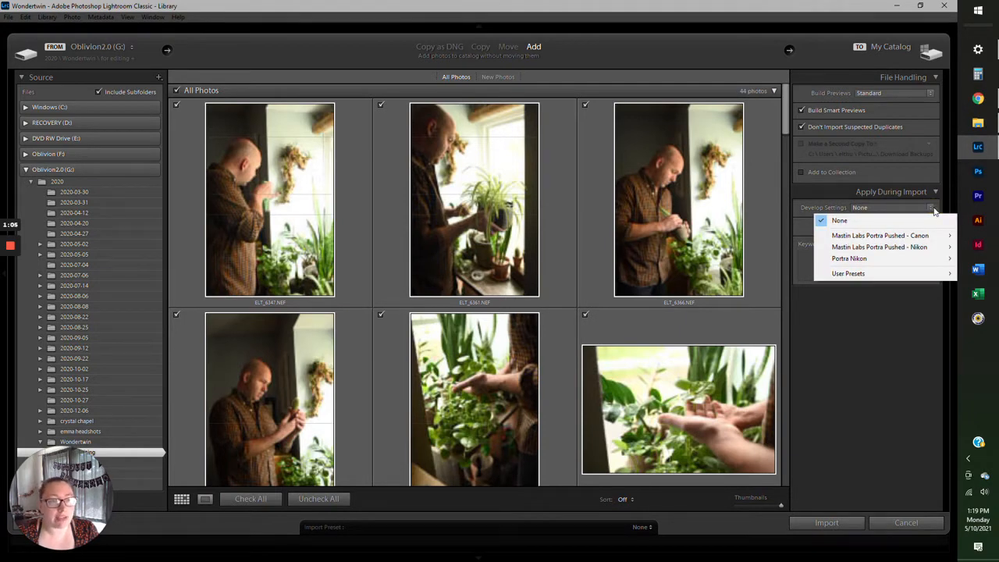
mouse_move(870, 279)
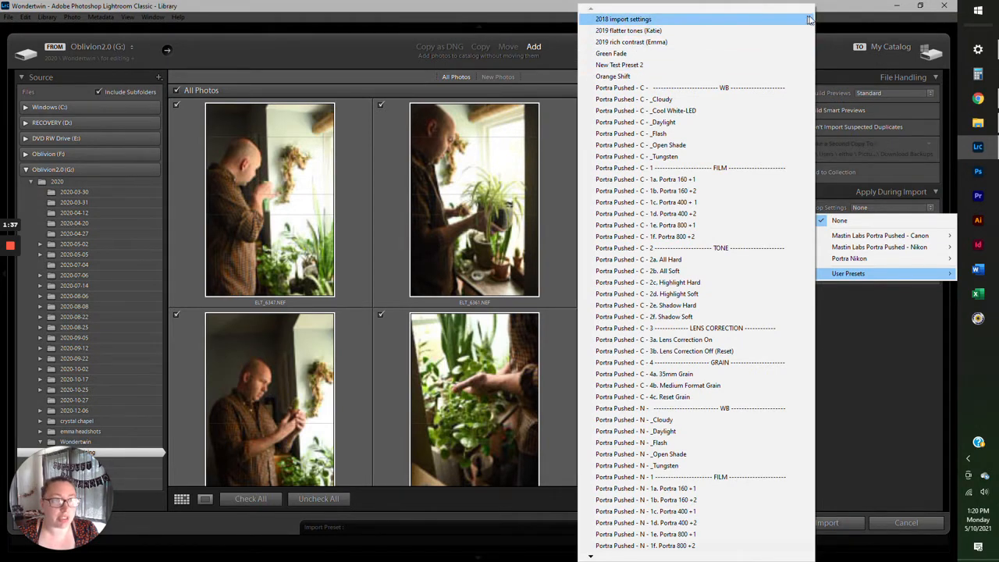
left_click(857, 18)
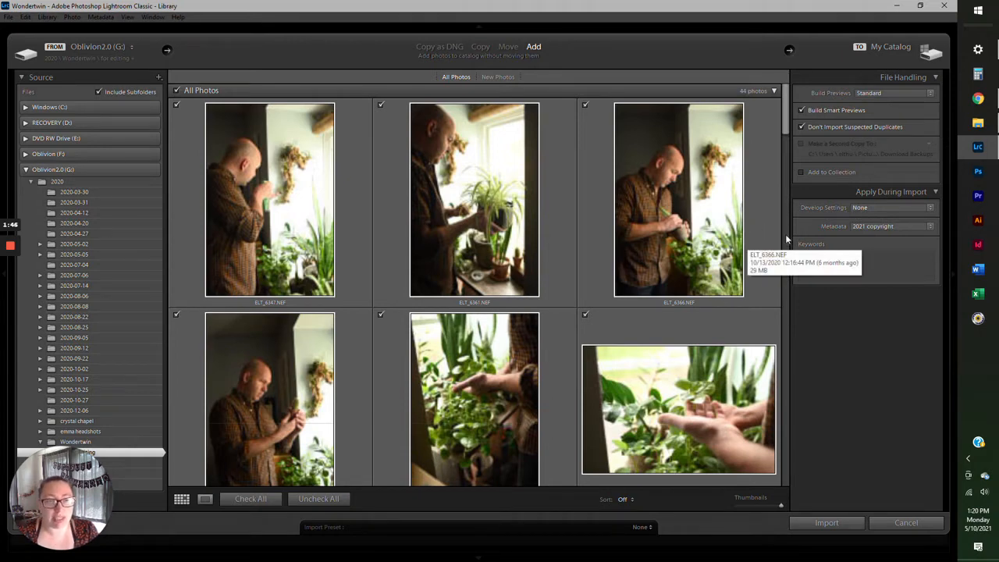
Import the checked photos into the catalog and dismiss the Smart Previews notice
left_click(826, 523)
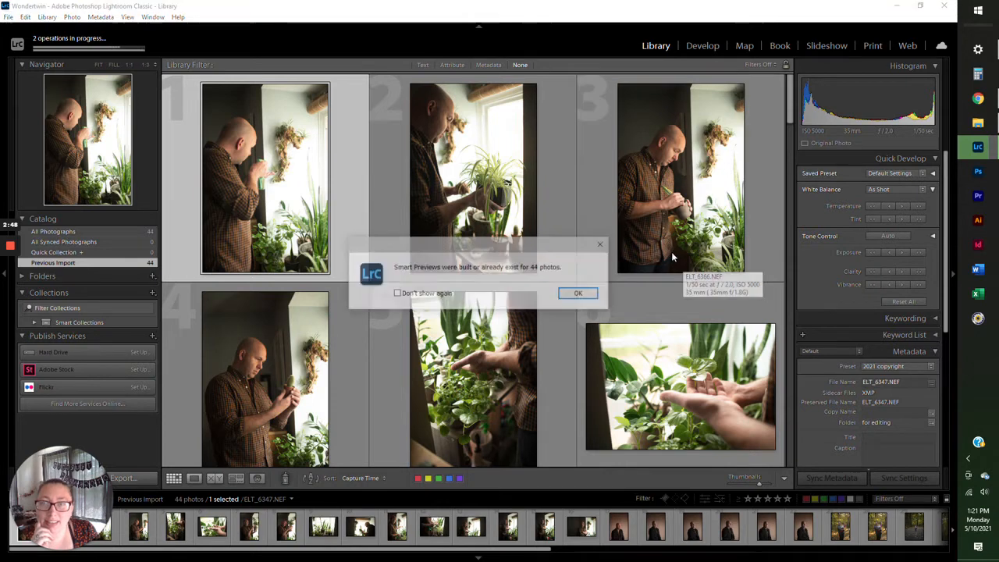
left_click(580, 294)
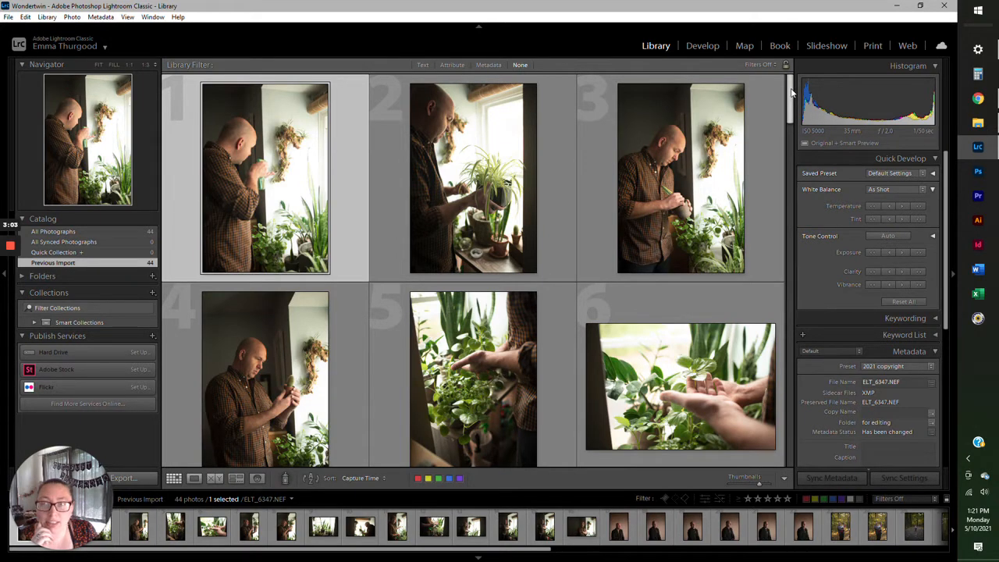
mouse_move(790, 90)
left_mouse_down()
mouse_move(775, 244)
mouse_move(779, 89)
mouse_move(764, 318)
mouse_move(786, 353)
mouse_move(773, 432)
mouse_move(796, 187)
mouse_move(793, 78)
left_mouse_up()
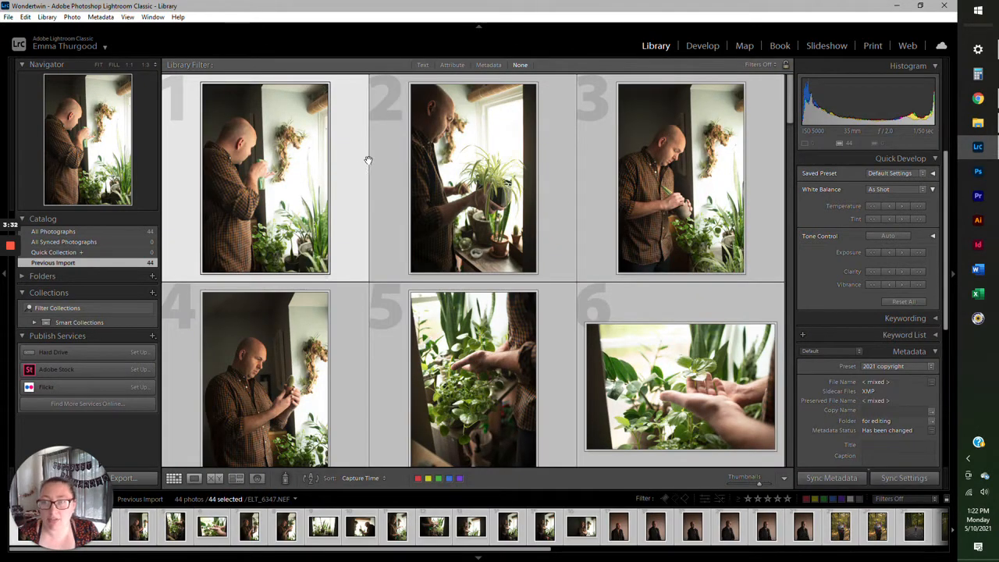
Select all the imported photos and crop them in Develop to a custom 11 x 15 aspect ratio
left_click(702, 46)
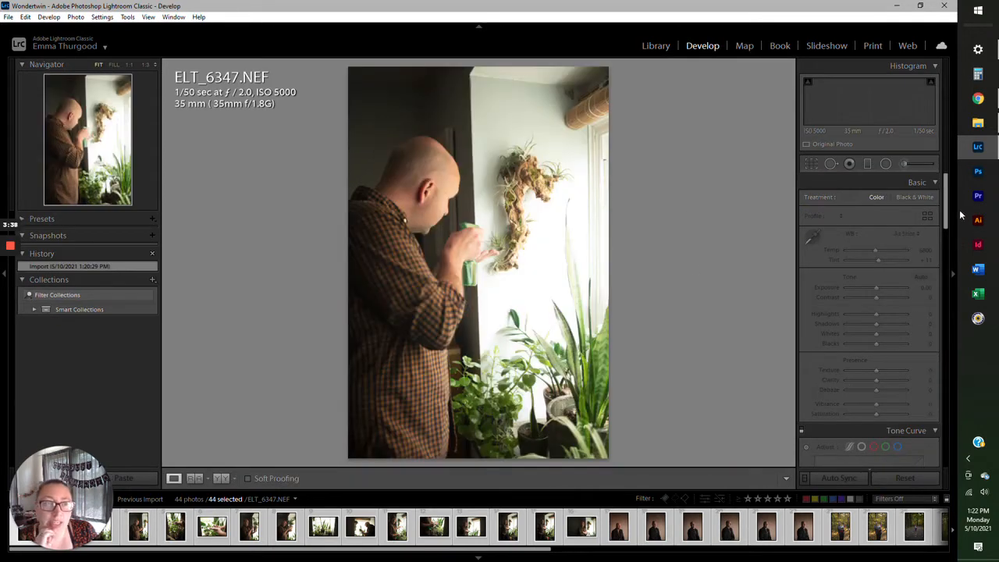
left_click(812, 164)
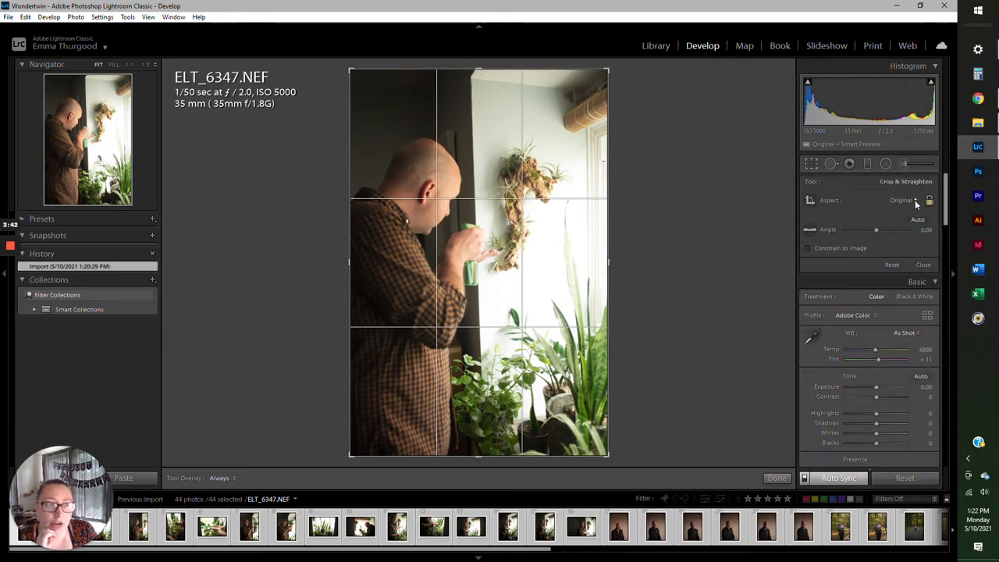
left_click(916, 201)
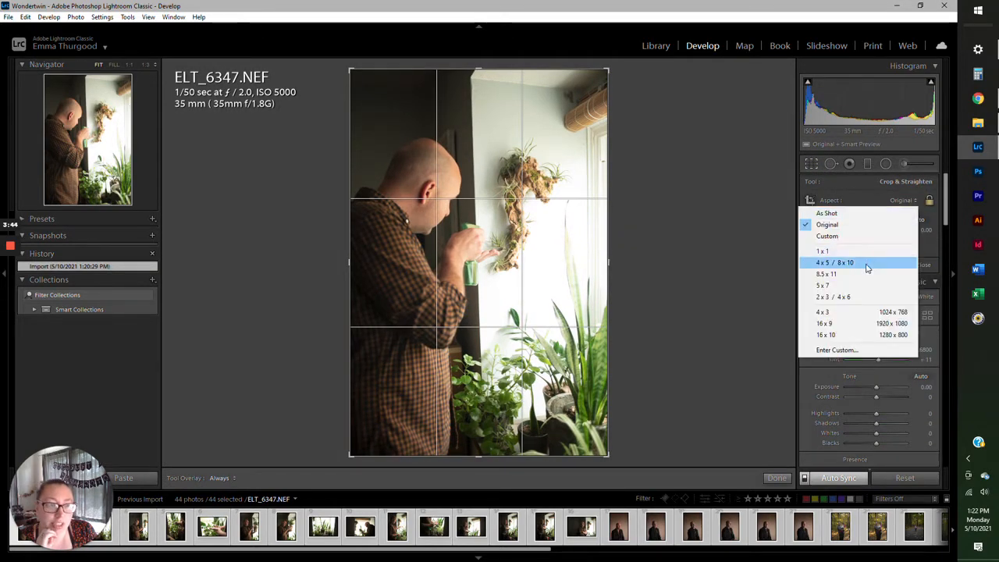
left_click(848, 350)
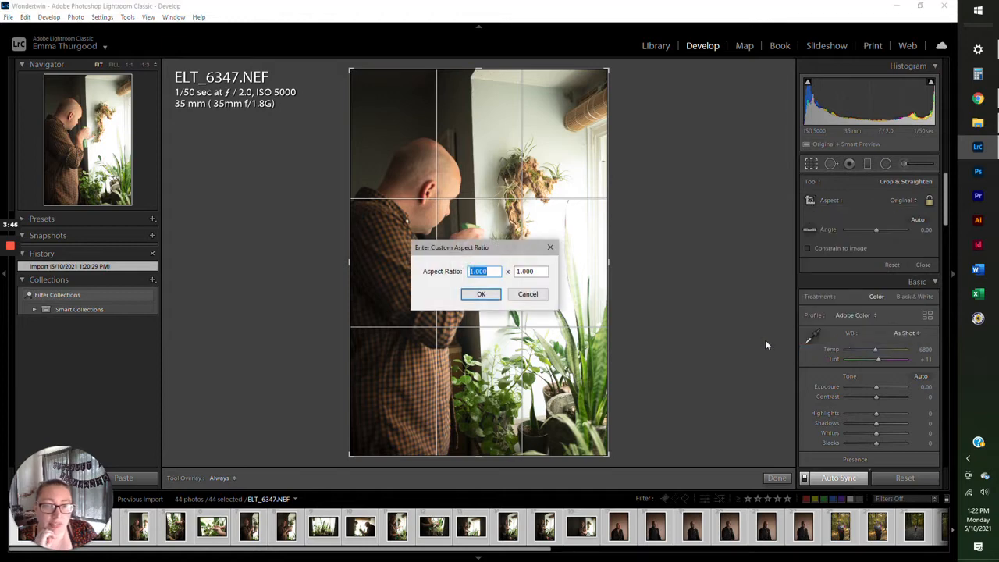
type("11")
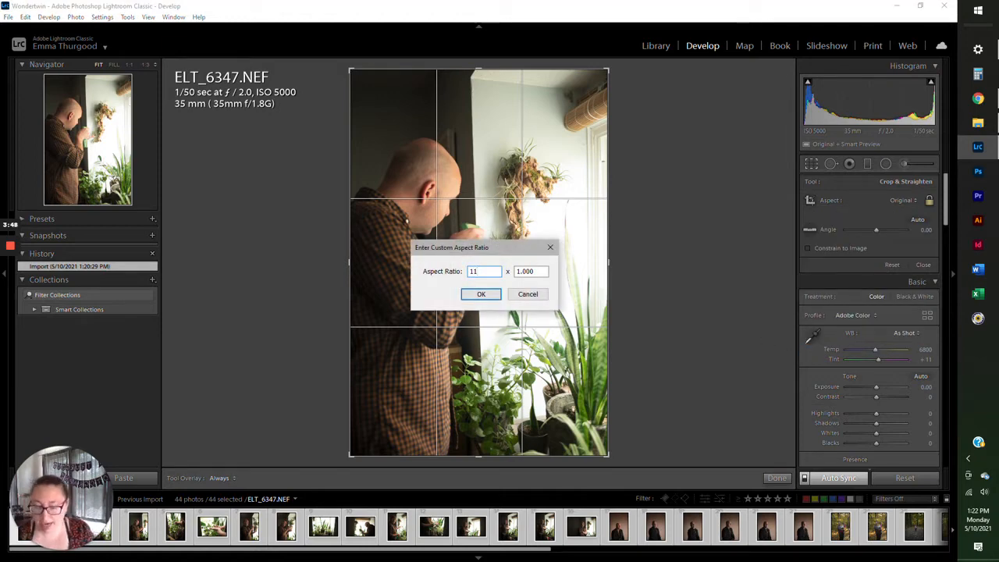
key("Tab")
type("15")
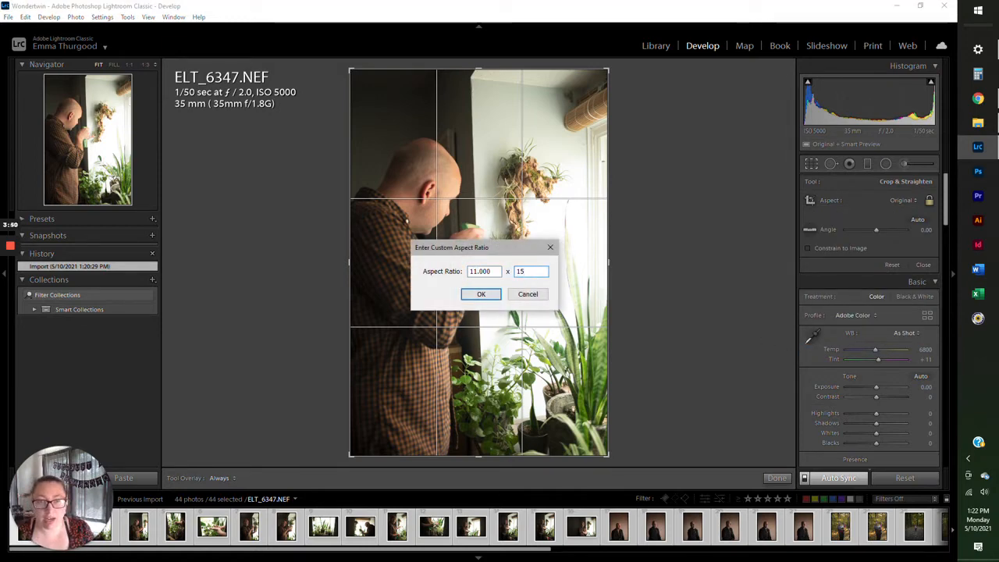
key("Return")
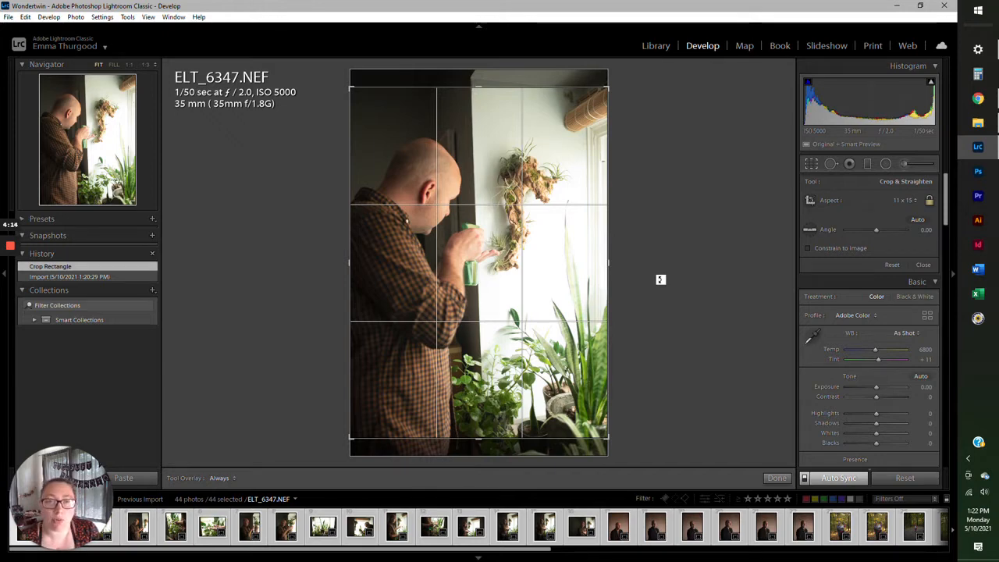
left_click(813, 166)
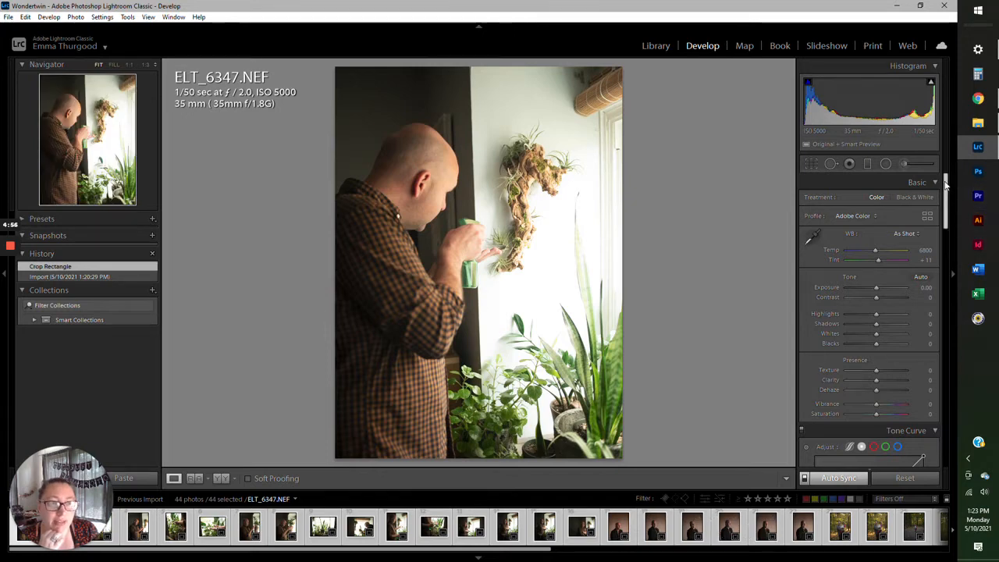
Set sharpening Amount to 100, Masking to 30 and Luminance noise reduction to 10 for all selected photos
left_click_drag(947, 181, 945, 342)
left_click(928, 293)
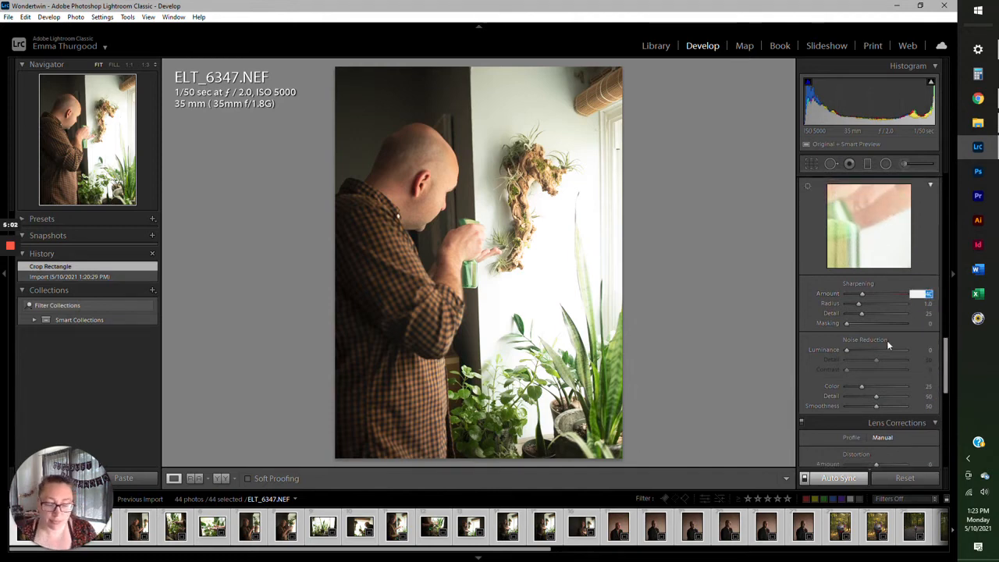
type("100")
key("Tab")
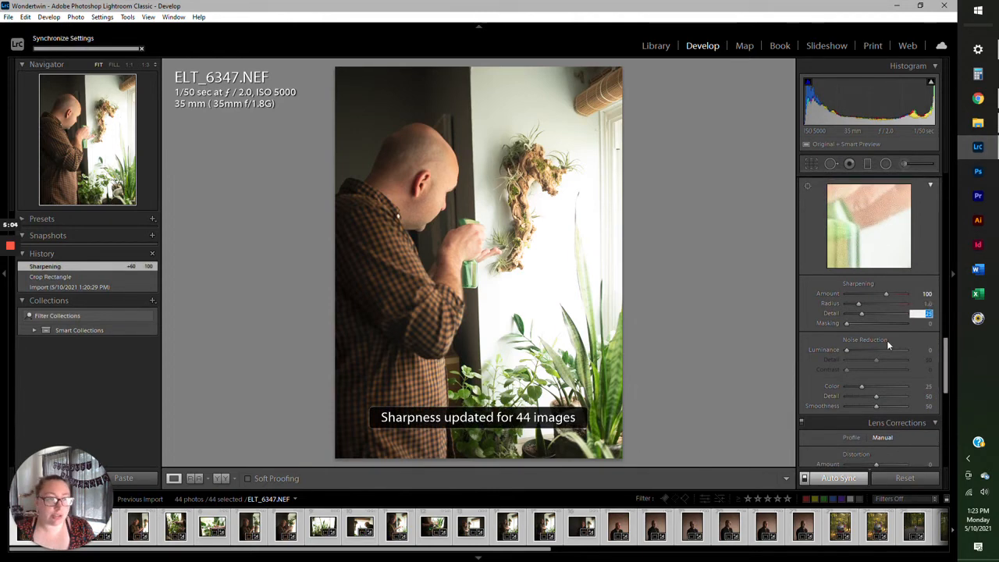
key("Tab")
type("30")
key("Tab")
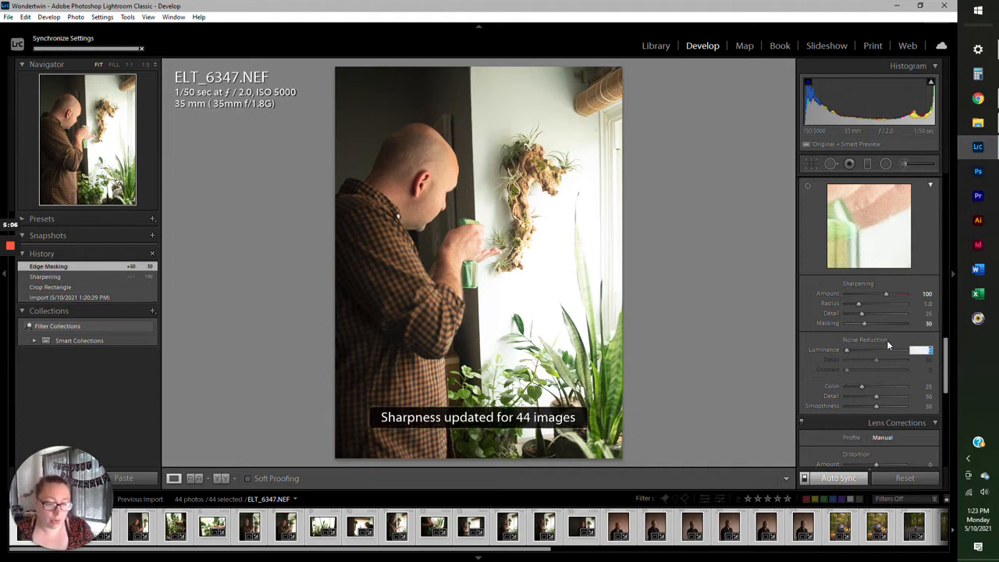
type("10")
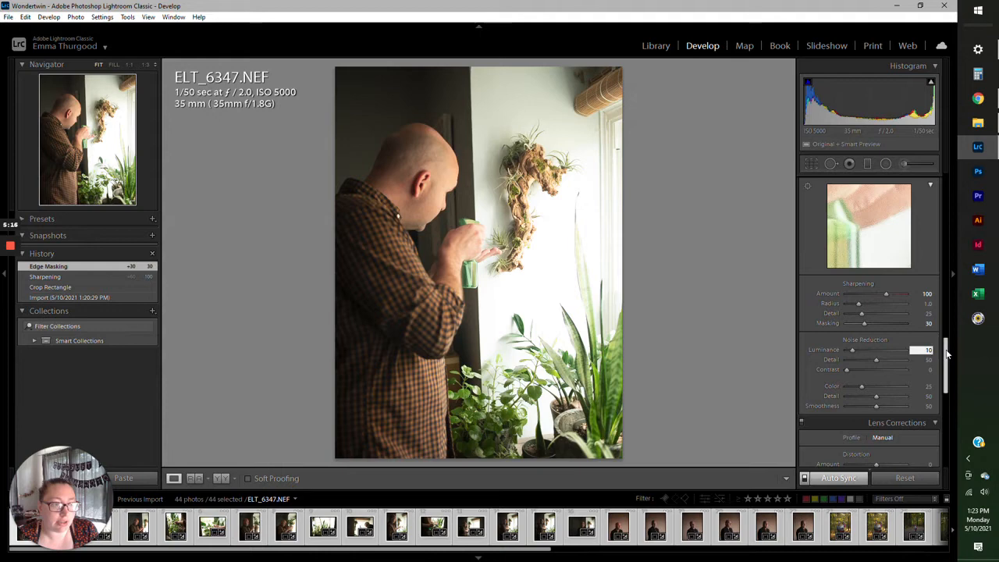
key("Return")
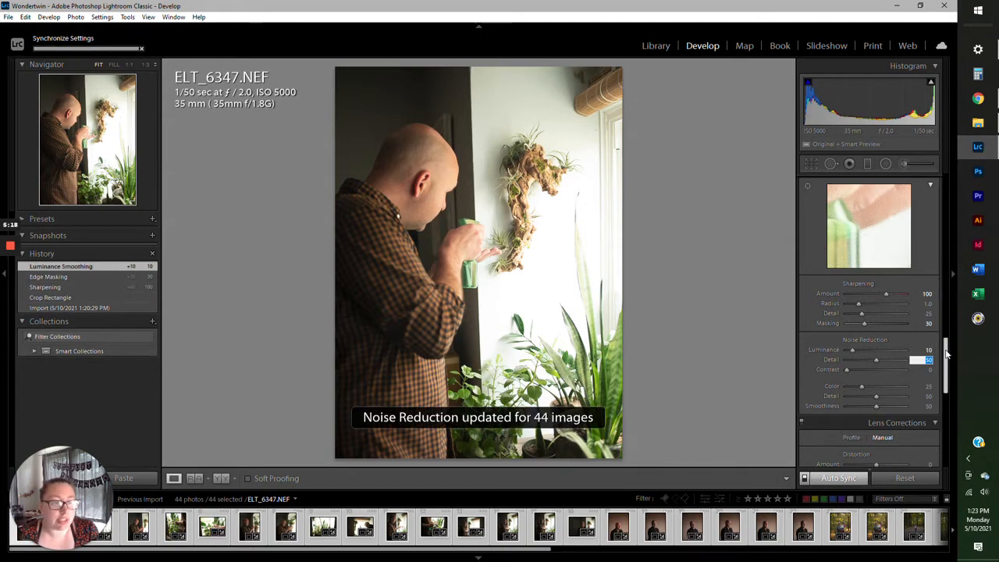
Apply the "2019 flatter tones" user preset to all selected photos
left_click_drag(947, 354, 945, 183)
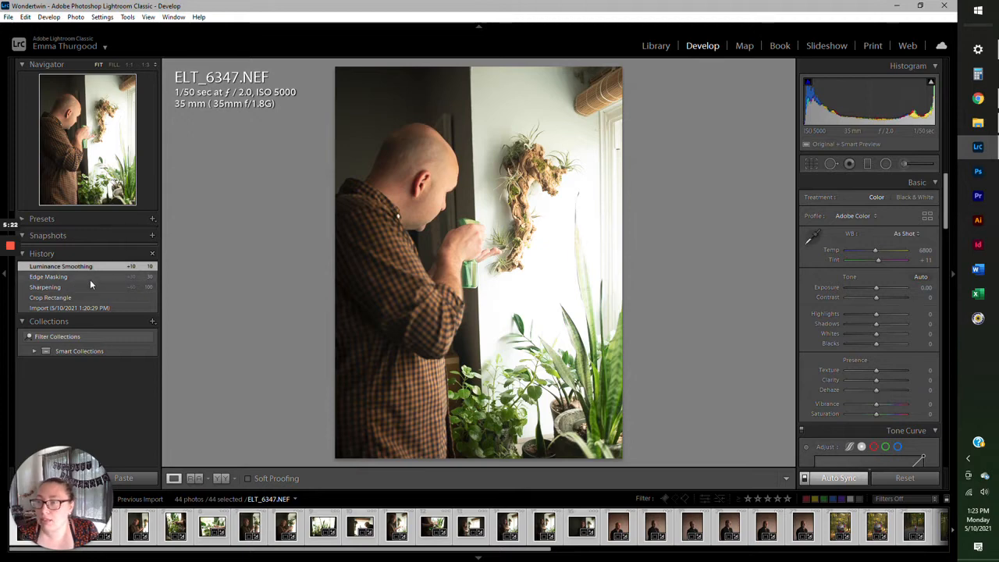
left_click(24, 221)
left_click(22, 218)
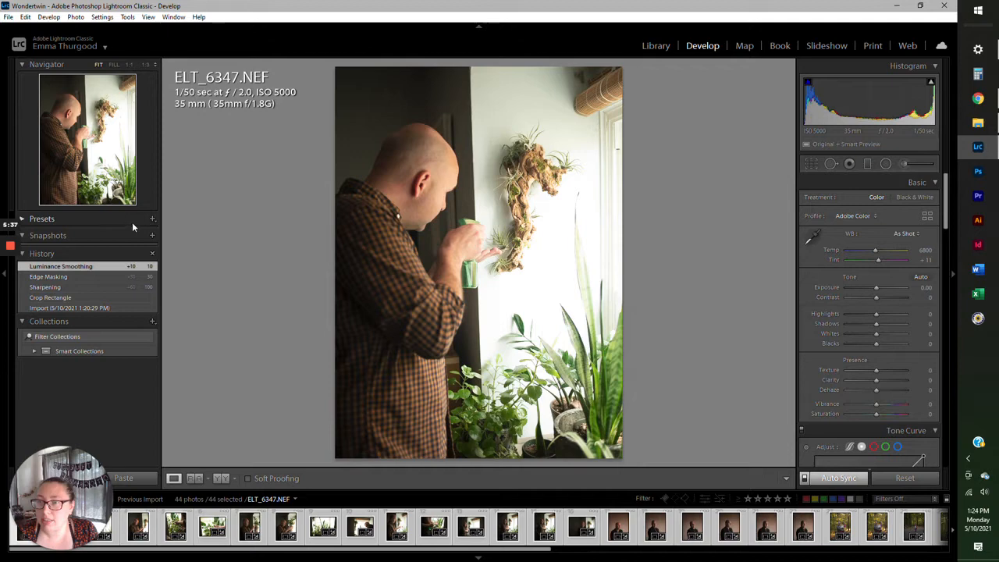
left_click(34, 223)
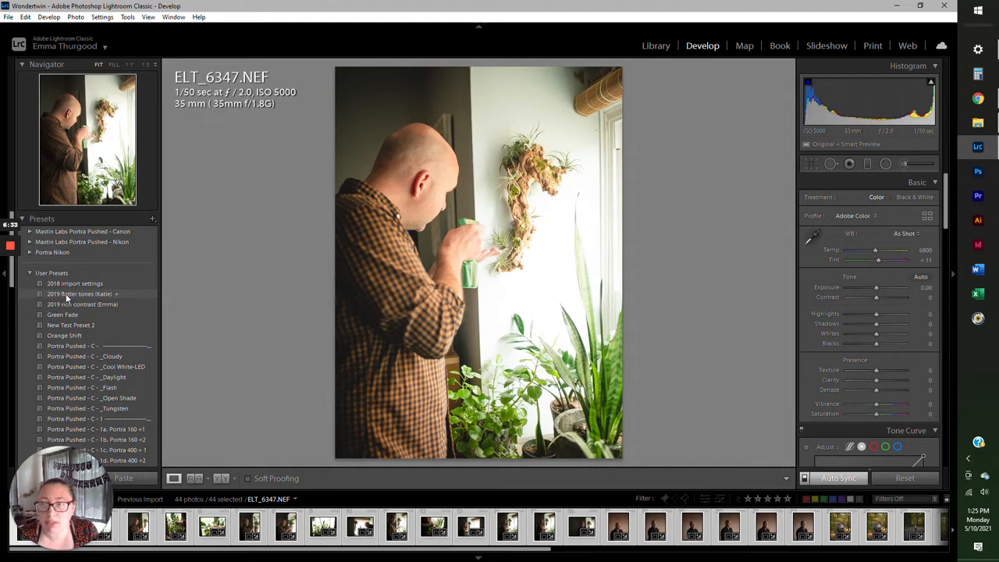
left_click(65, 293)
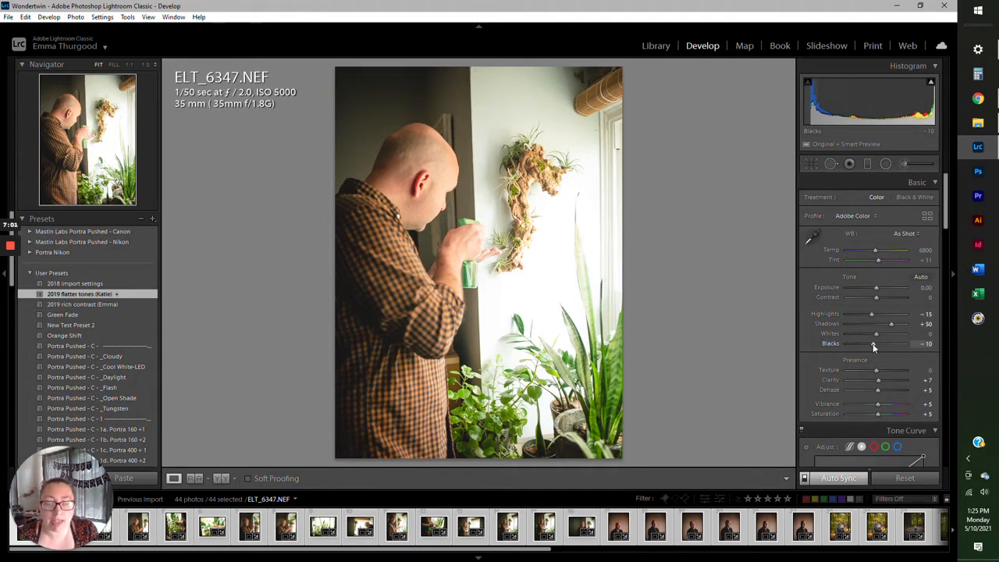
left_click_drag(949, 216, 949, 232)
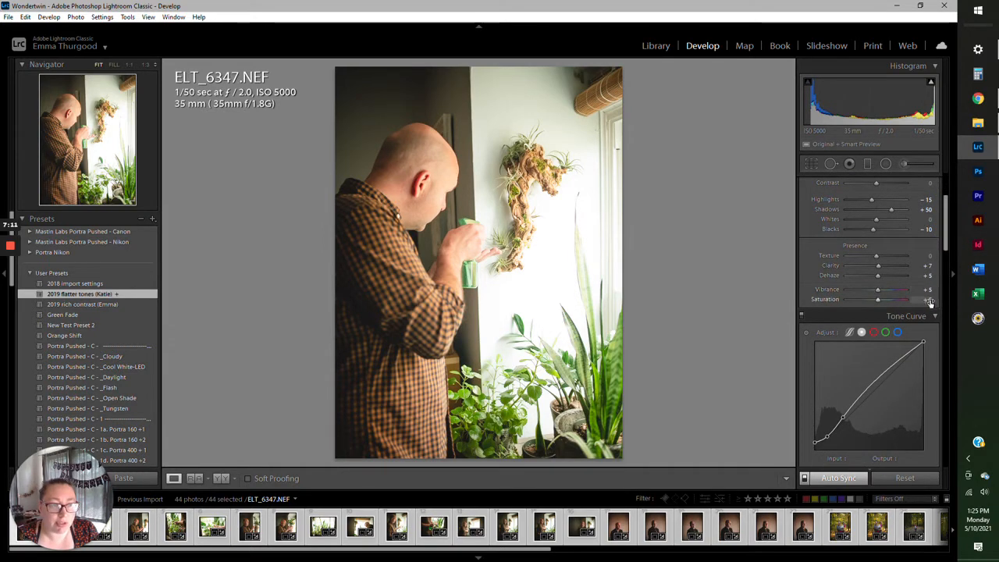
left_click_drag(946, 221, 949, 242)
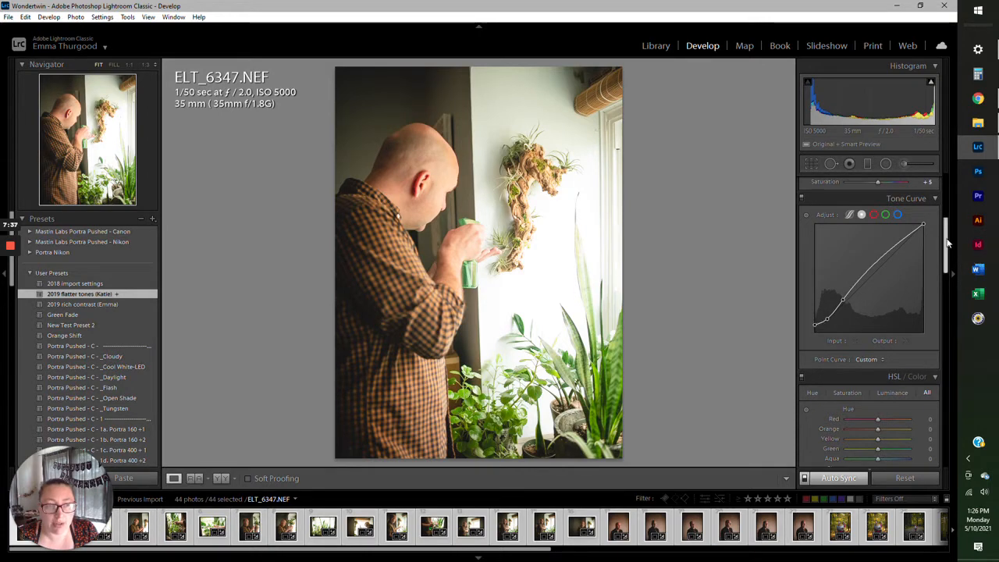
left_click_drag(947, 242, 945, 207)
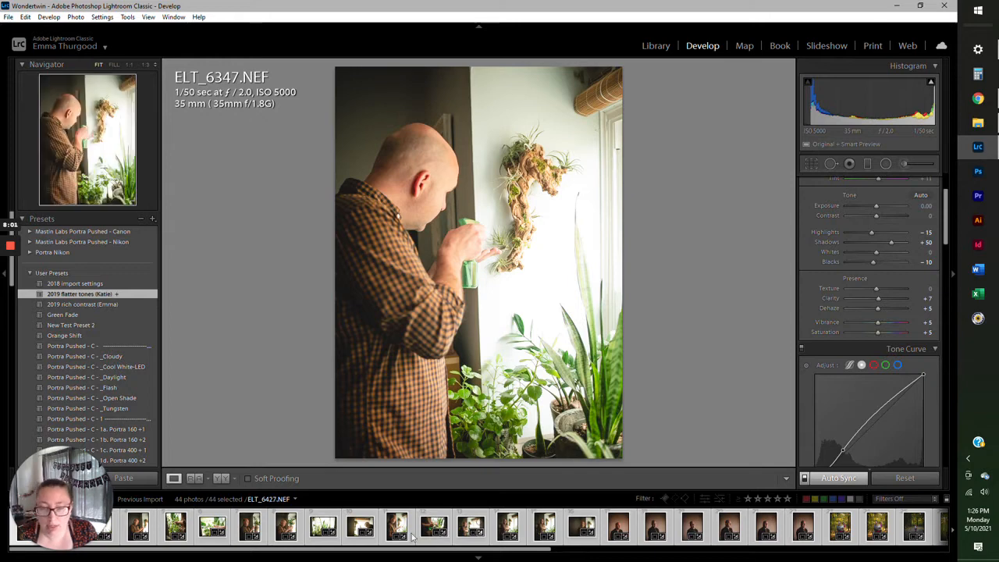
Select only the photo ELT_6347.NEF and set its white balance temperature to 6500
left_click(153, 531)
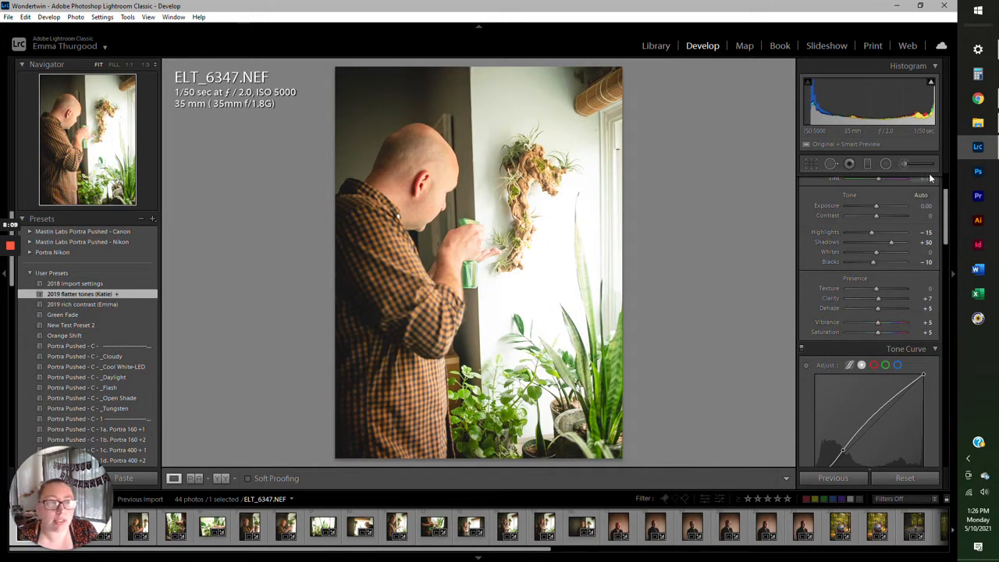
left_click_drag(945, 196, 945, 187)
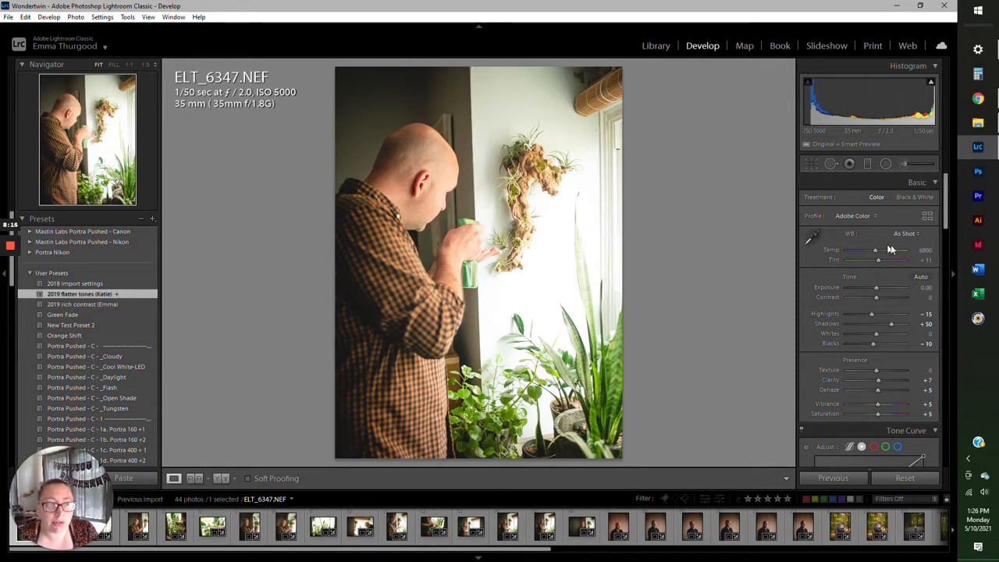
left_click(925, 250)
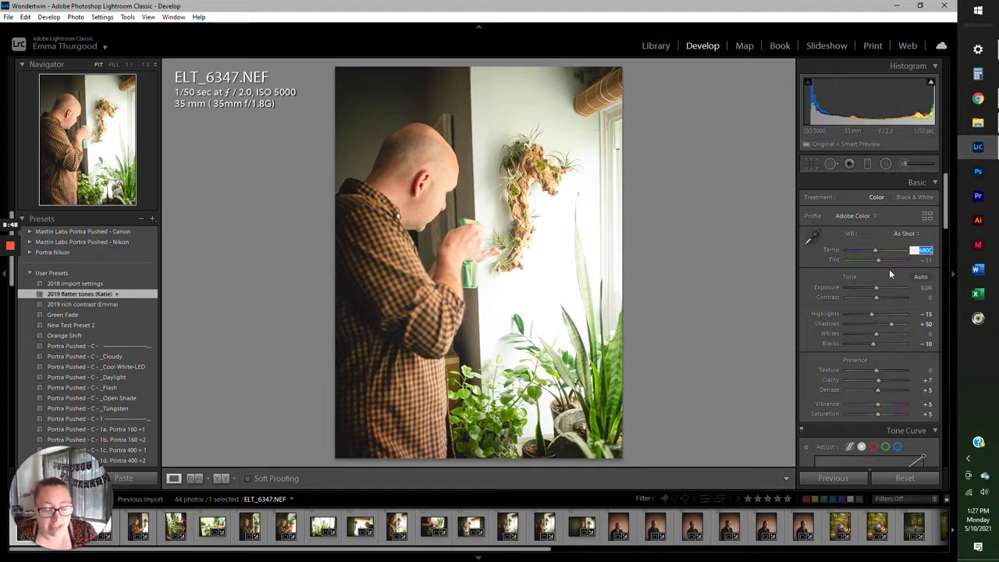
type("6500")
key("Return")
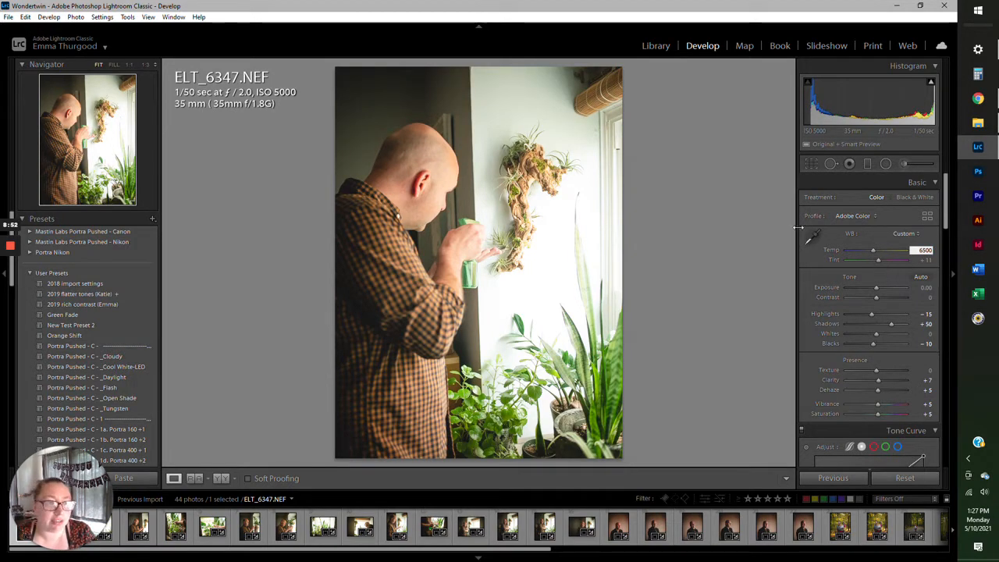
key("Tab")
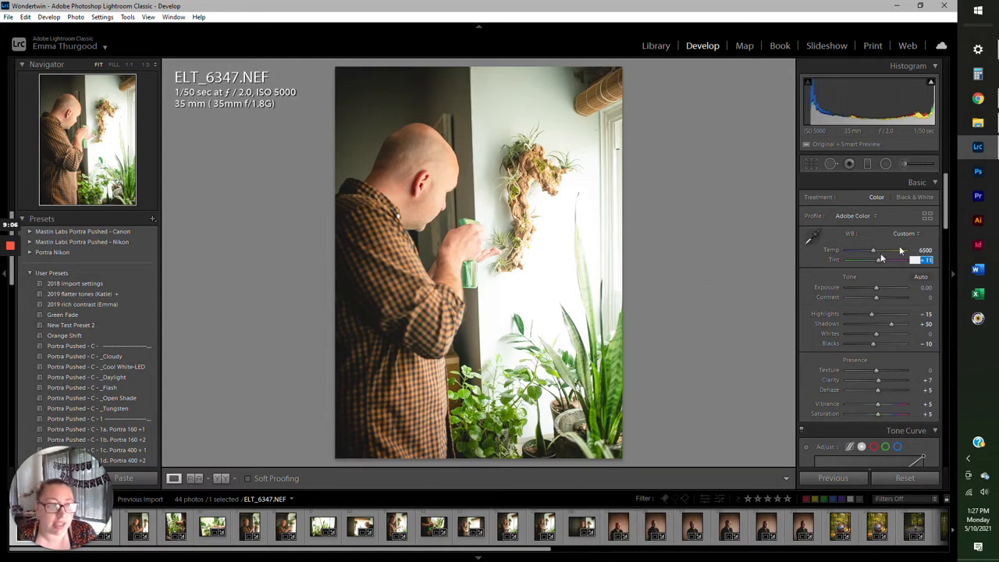
left_click(803, 274)
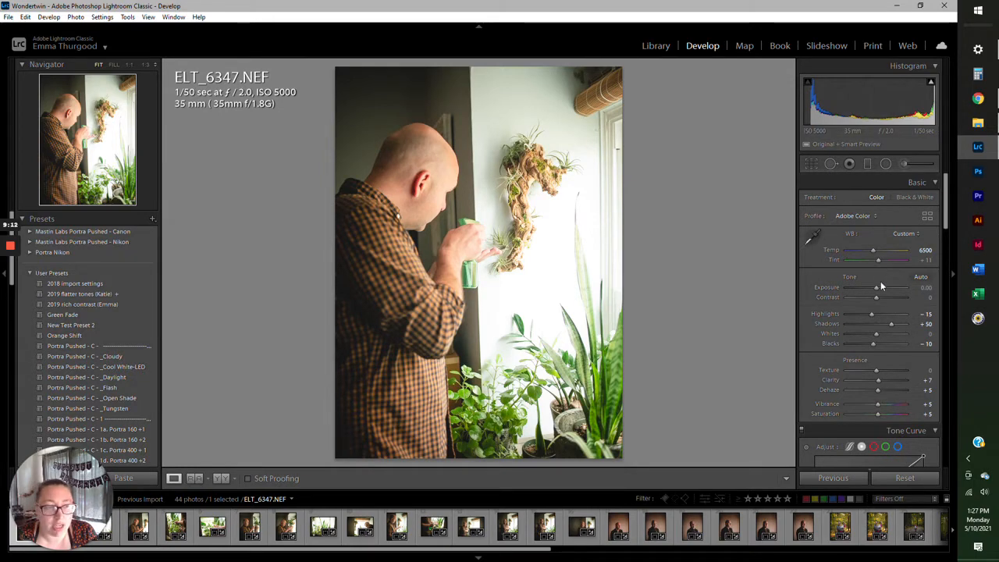
Lower the Highlights of ELT_6347.NEF to -79
left_click_drag(866, 313, 861, 313)
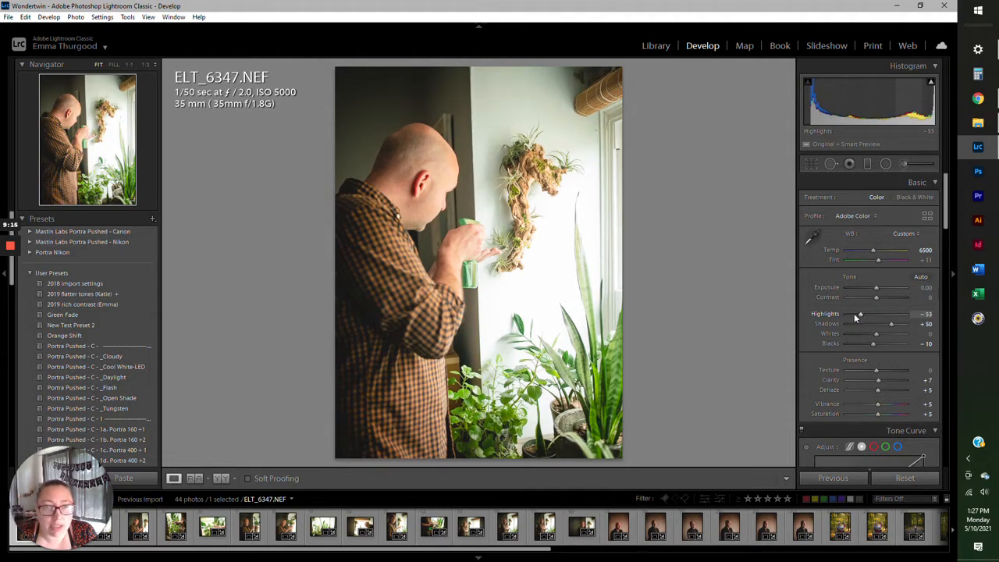
left_click(854, 314)
left_click_drag(854, 314, 853, 313)
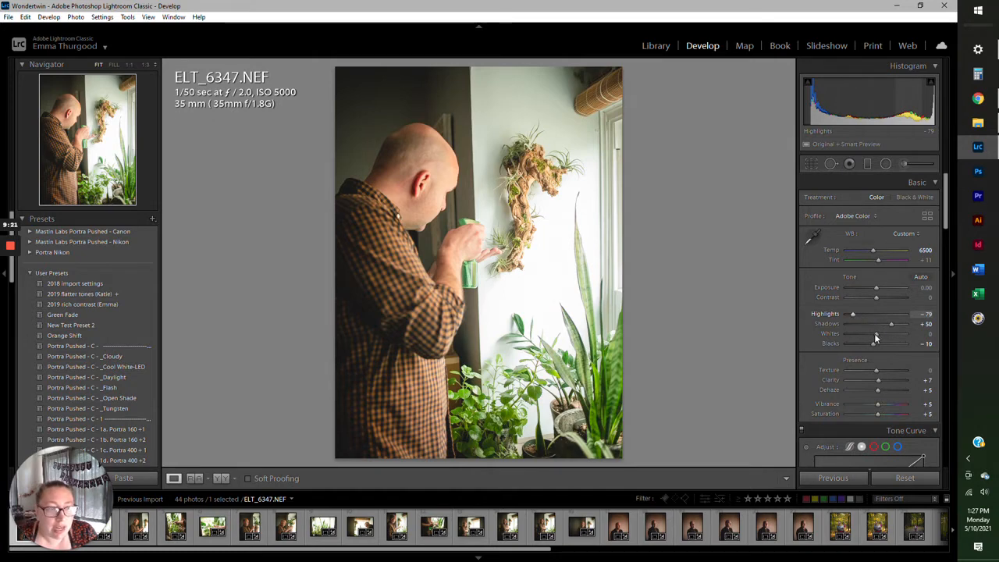
Try lowering the Whites to -18, and roll the photo back to the last Highlights adjustment in its edit history
left_click_drag(874, 335, 871, 334)
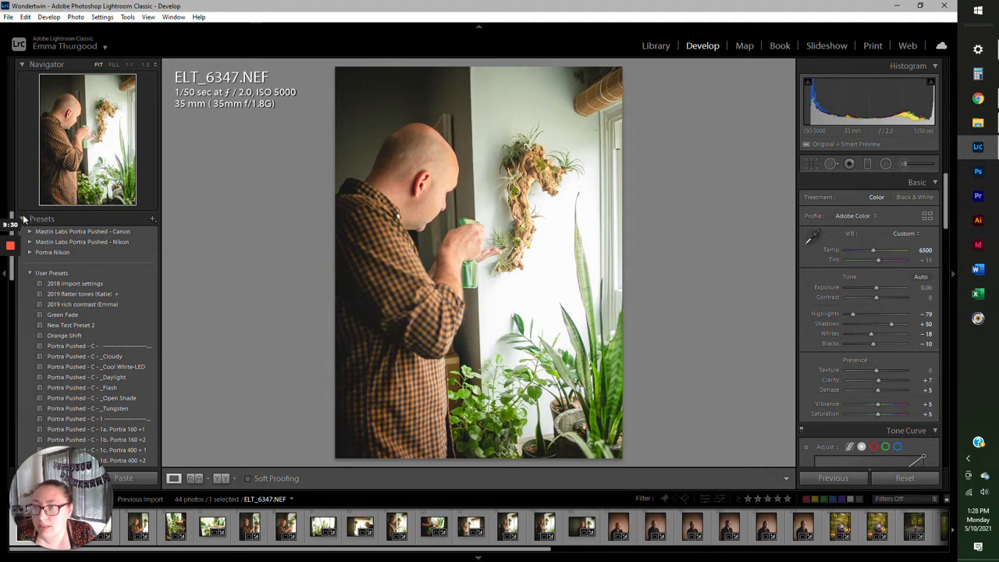
left_click(25, 222)
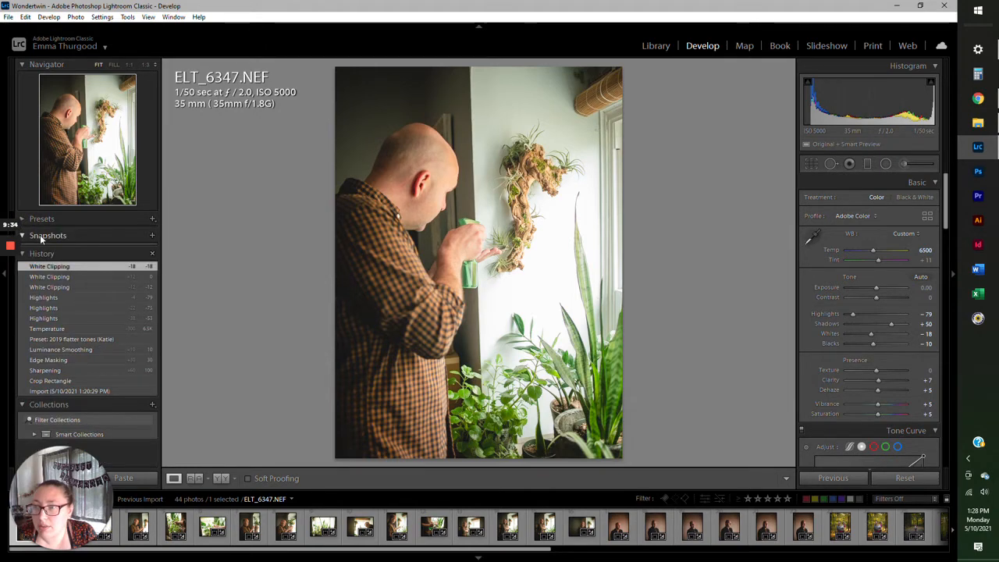
left_click(55, 299)
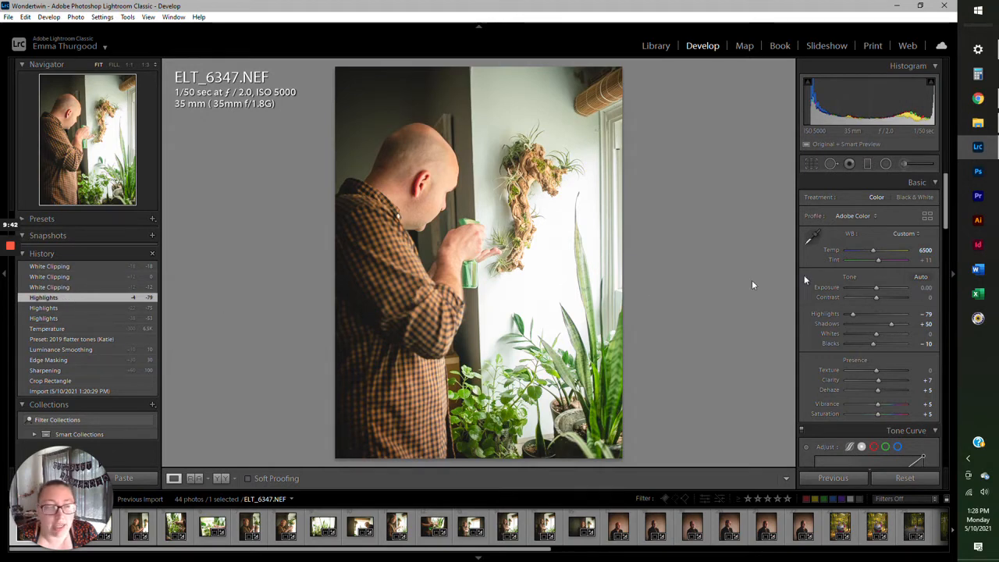
Set the photo's white balance tint to 8 and its temperature to 6250
mouse_move(948, 202)
left_mouse_down()
mouse_move(948, 214)
mouse_move(949, 203)
left_mouse_up()
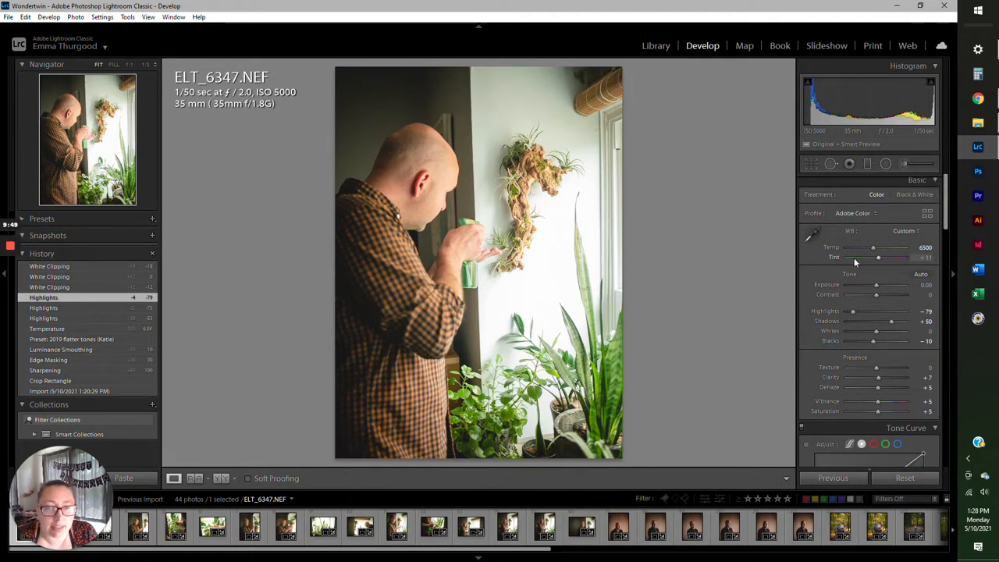
left_click(924, 258)
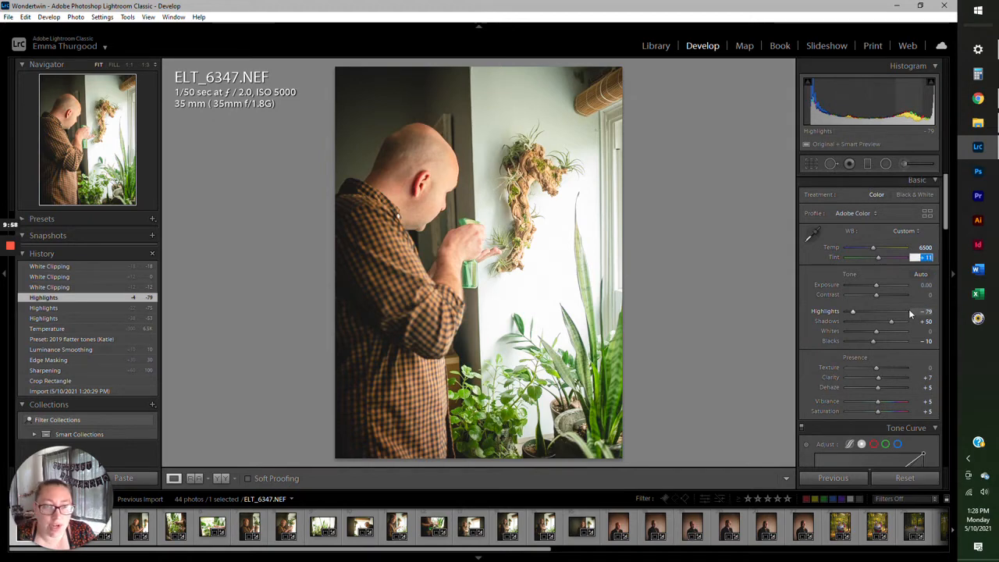
type("8")
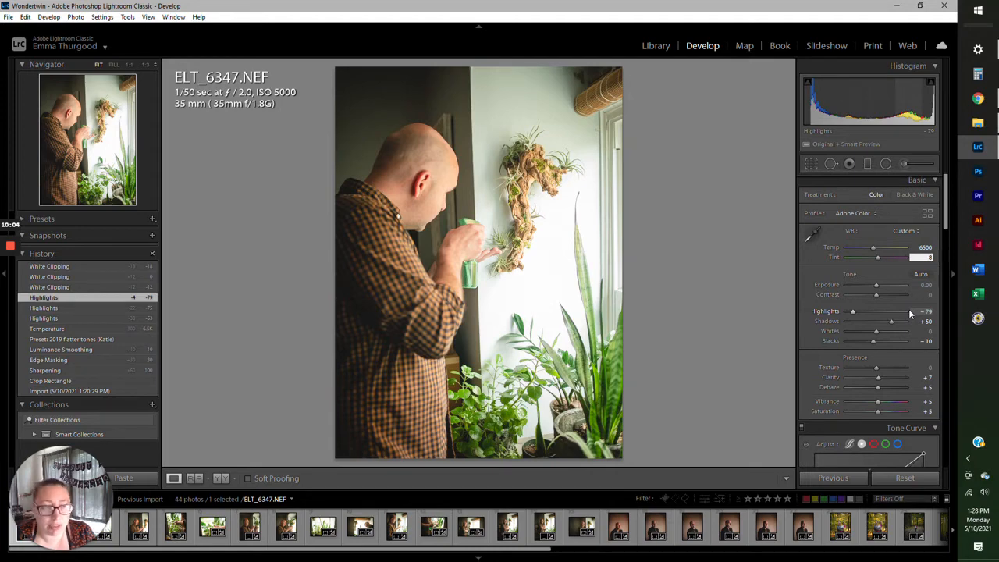
key("Return")
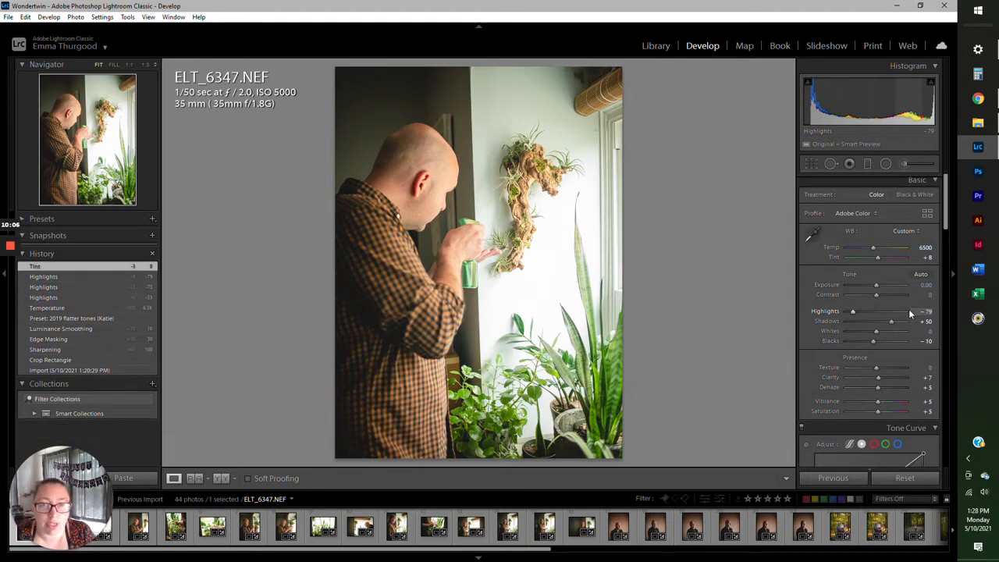
left_click(926, 248)
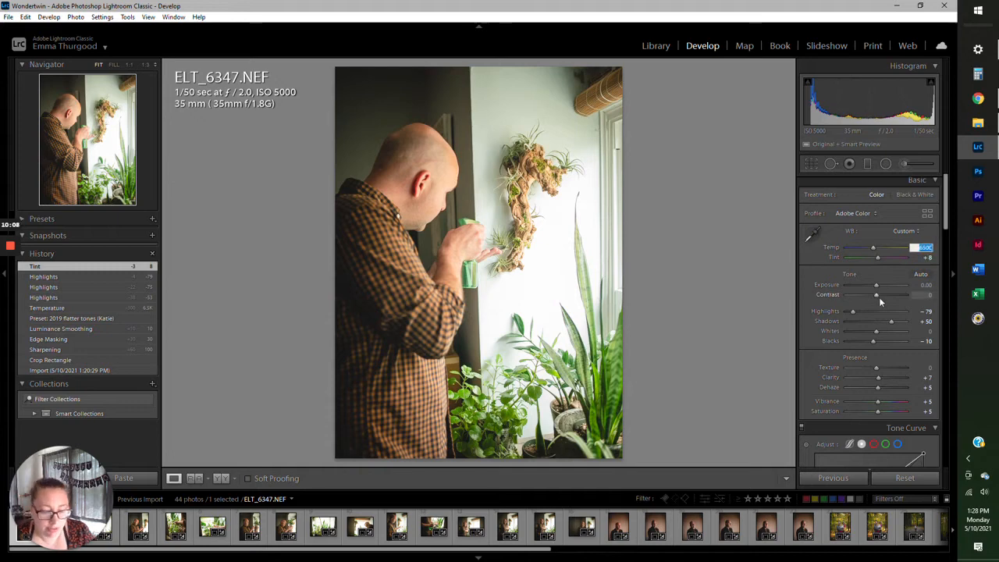
key("Return")
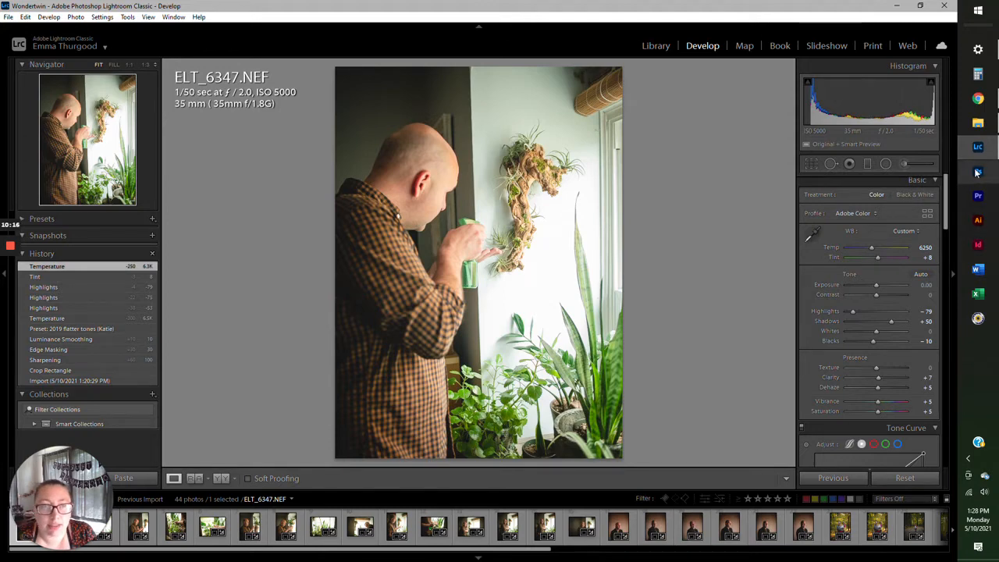
Shift the Orange hue to -5 and the Yellow hue to -22
left_click_drag(946, 189, 949, 271)
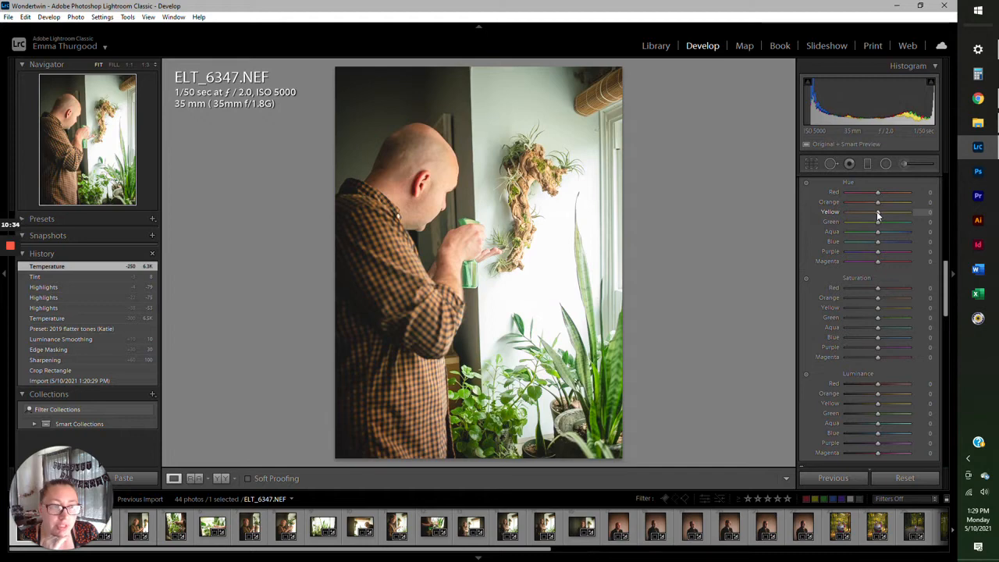
mouse_move(878, 215)
left_mouse_down()
mouse_move(867, 215)
mouse_move(874, 211)
left_mouse_up()
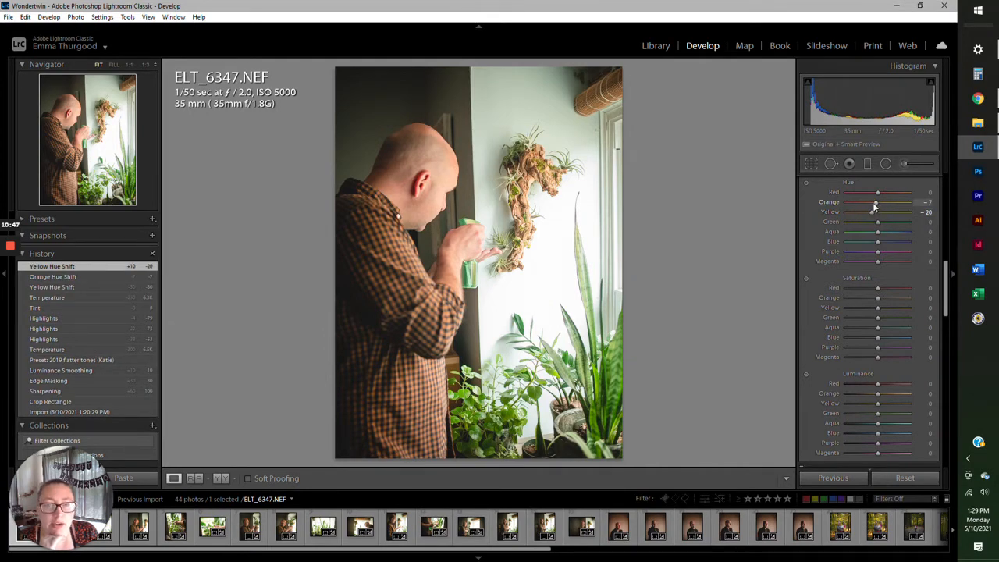
mouse_move(874, 211)
left_mouse_down()
mouse_move(875, 203)
mouse_move(875, 218)
left_mouse_up()
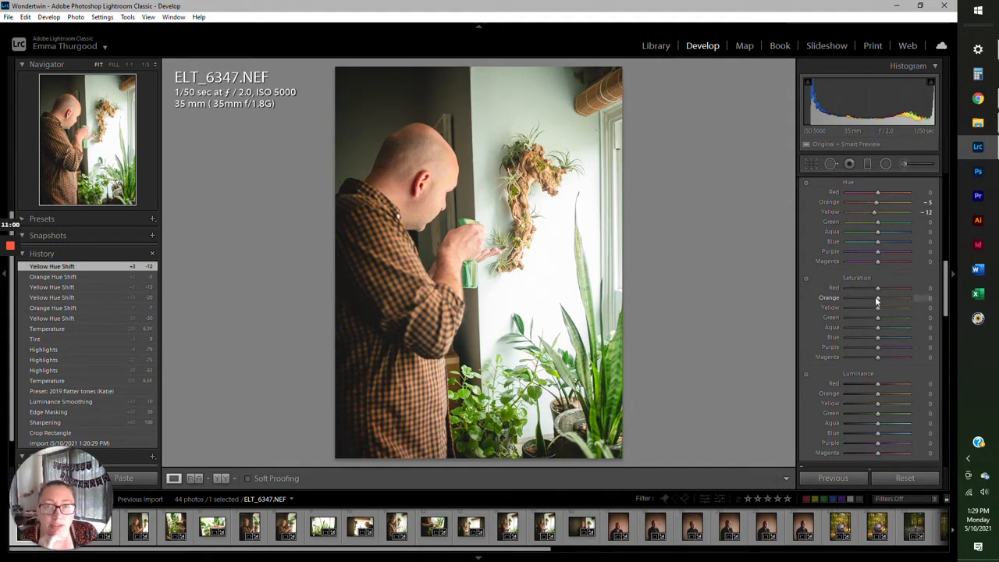
left_click_drag(875, 214, 873, 211)
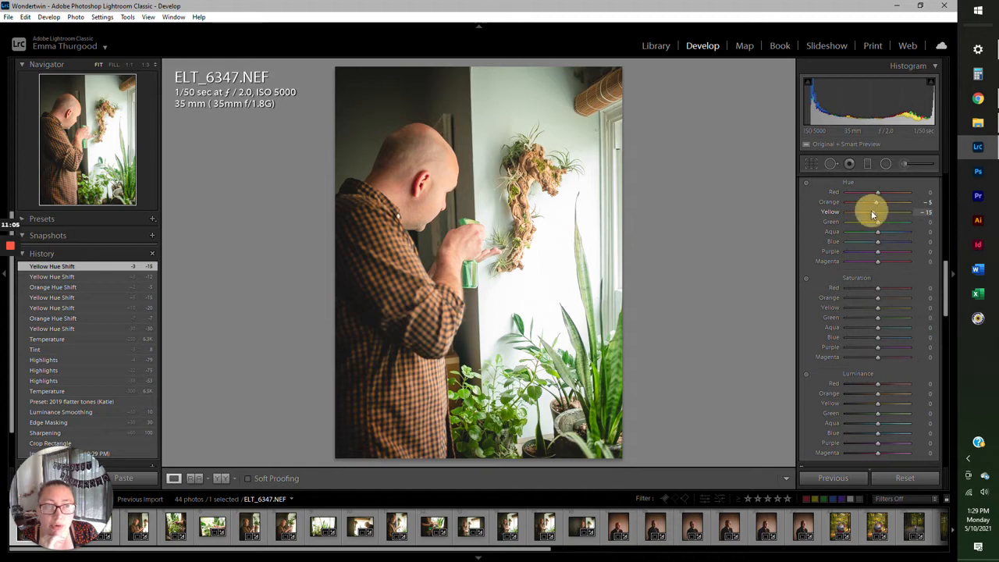
left_click_drag(869, 210, 870, 210)
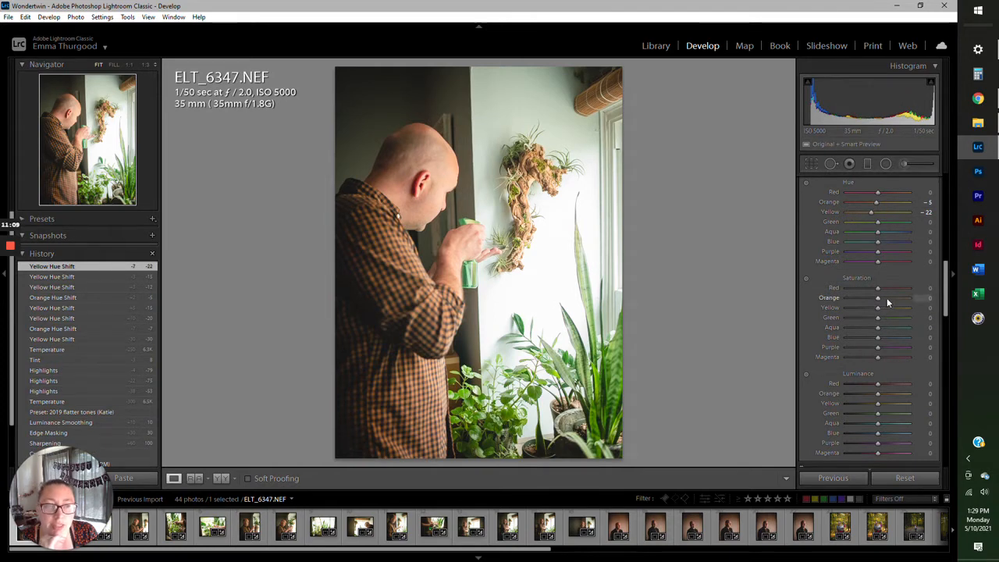
Raise the Orange luminance to +25 to brighten the man's skin tones
left_click(886, 393)
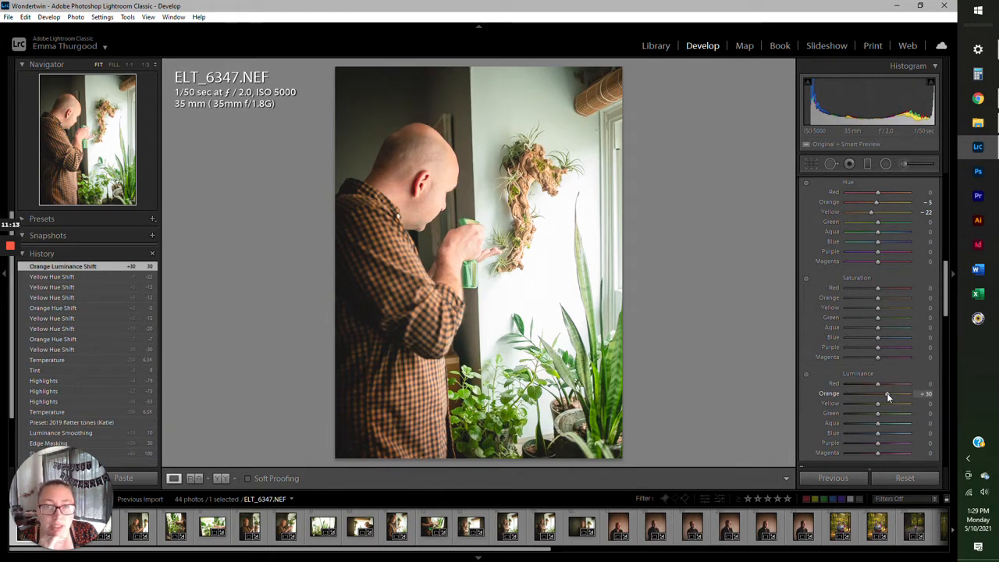
left_click(888, 397)
left_click_drag(884, 398, 885, 397)
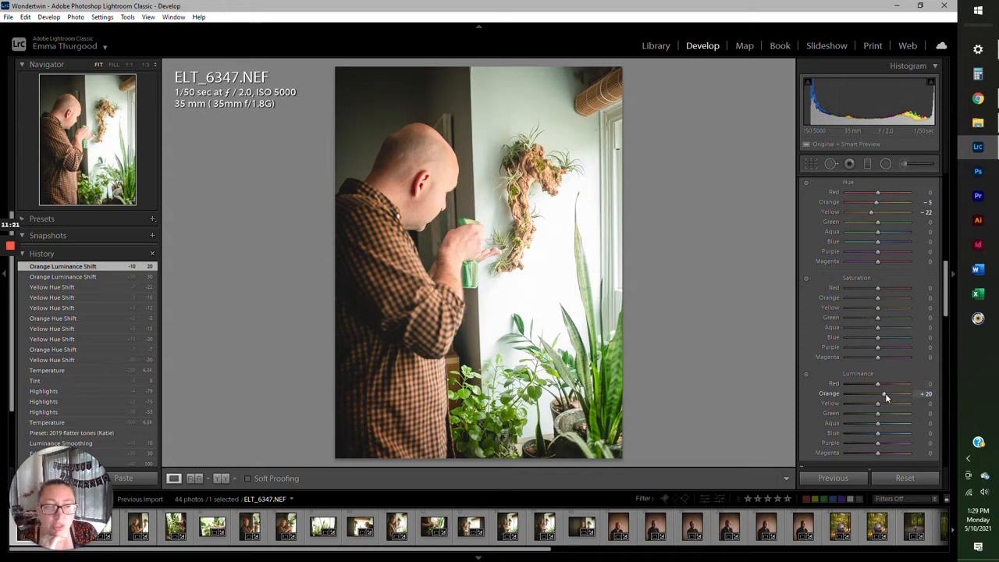
left_click_drag(888, 398, 907, 398)
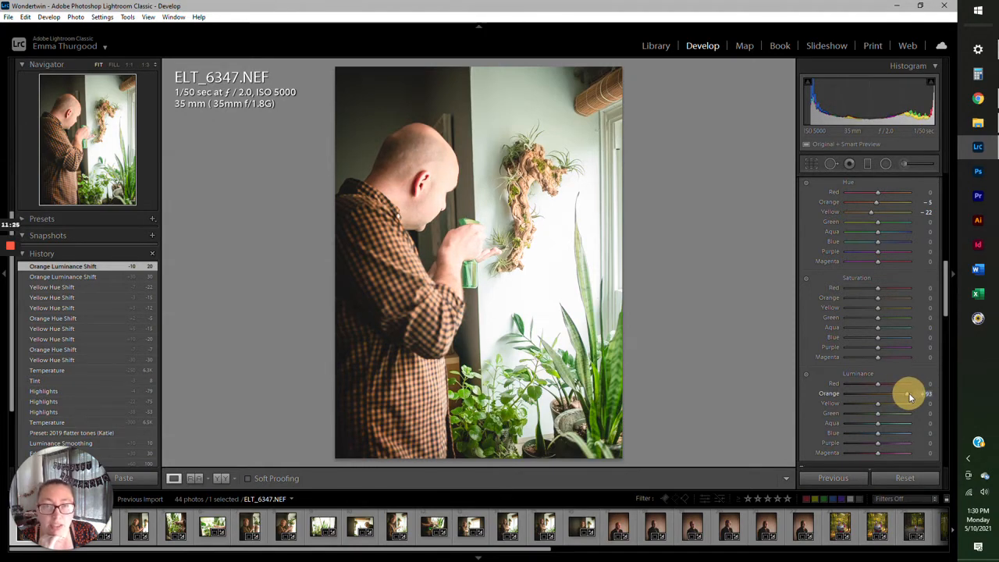
left_click_drag(901, 393, 888, 392)
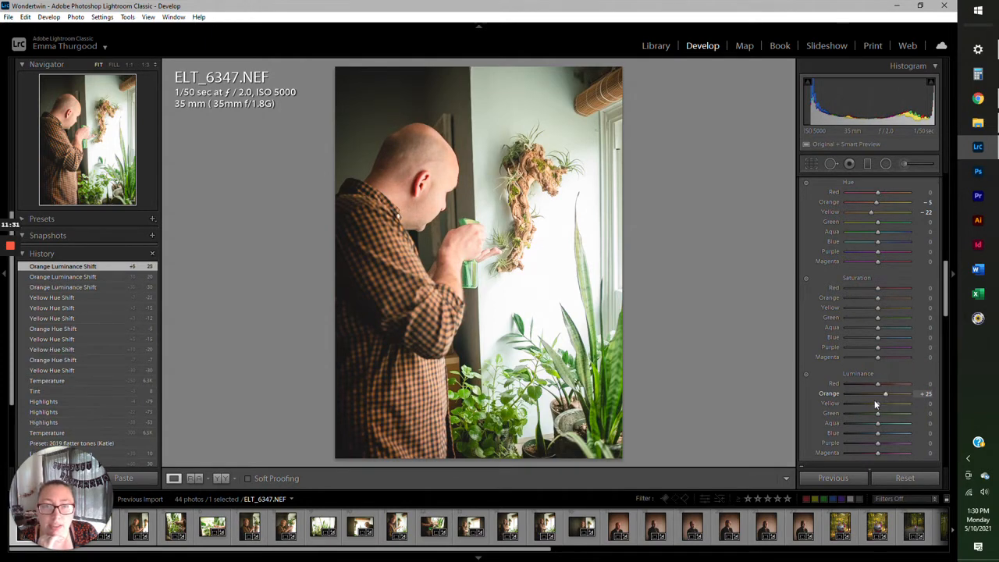
Lower the Green saturation to -25 and the Green luminance to -42 to mute the plants
left_click_drag(873, 321, 868, 320)
left_click(871, 322)
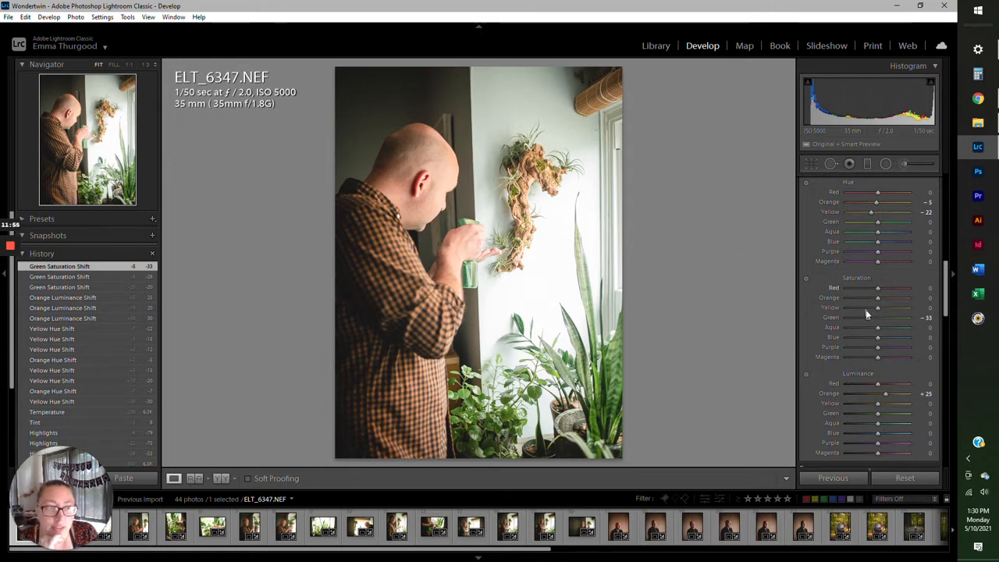
left_click_drag(868, 319, 870, 317)
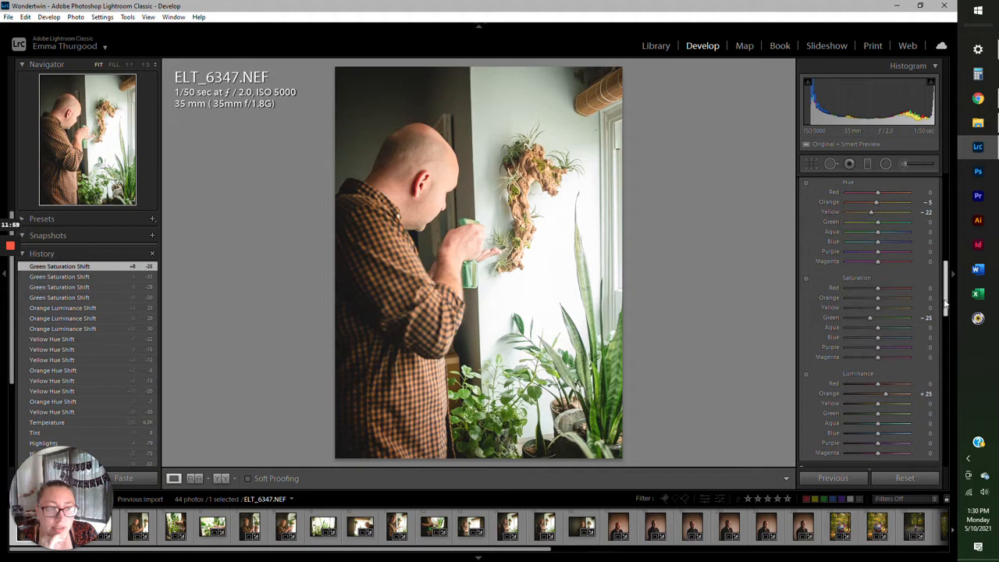
left_click(870, 414)
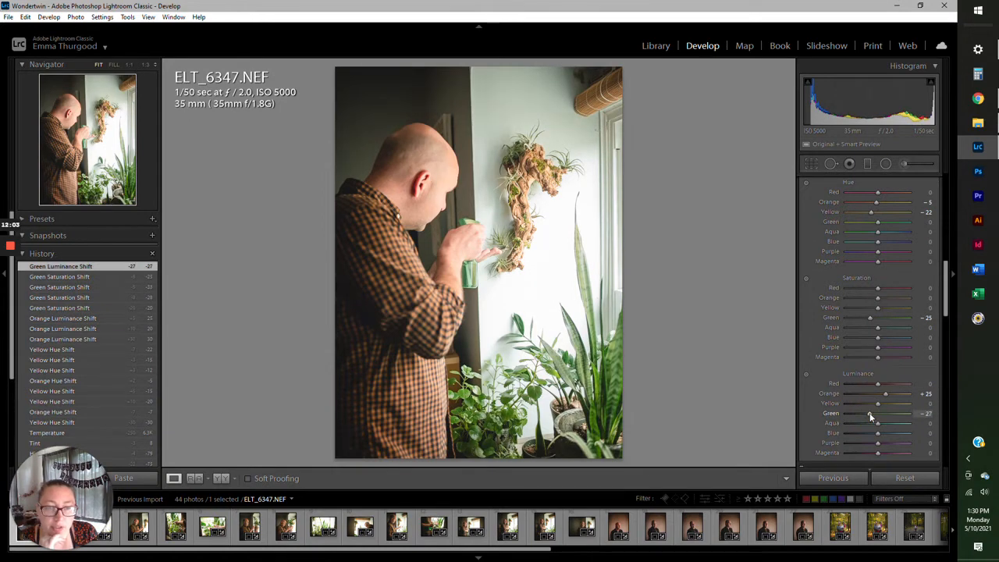
left_click(865, 413)
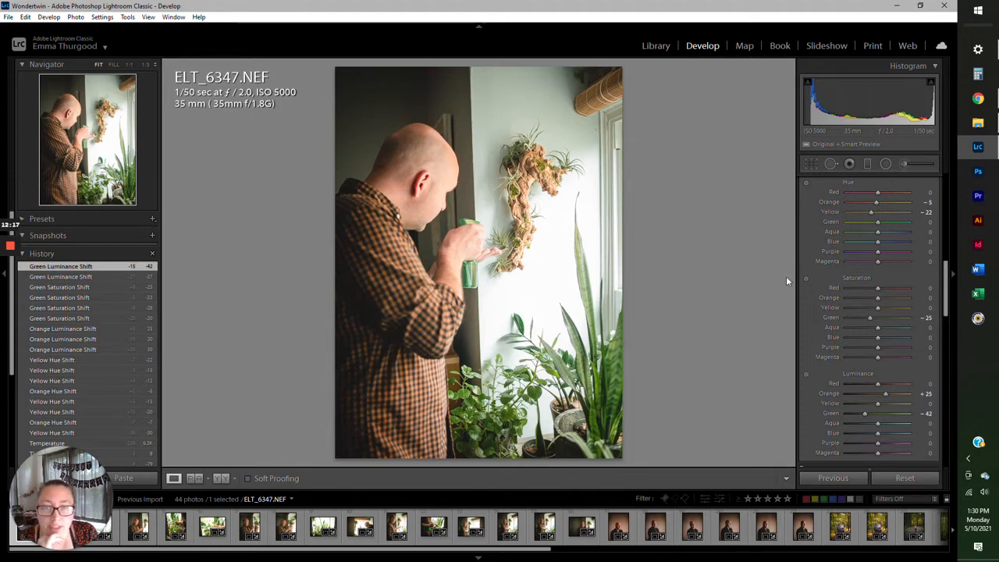
Straighten the photo by a crop angle of 2.21 and shift the image slightly up within the crop frame
left_click(947, 279)
left_click_drag(947, 280, 949, 188)
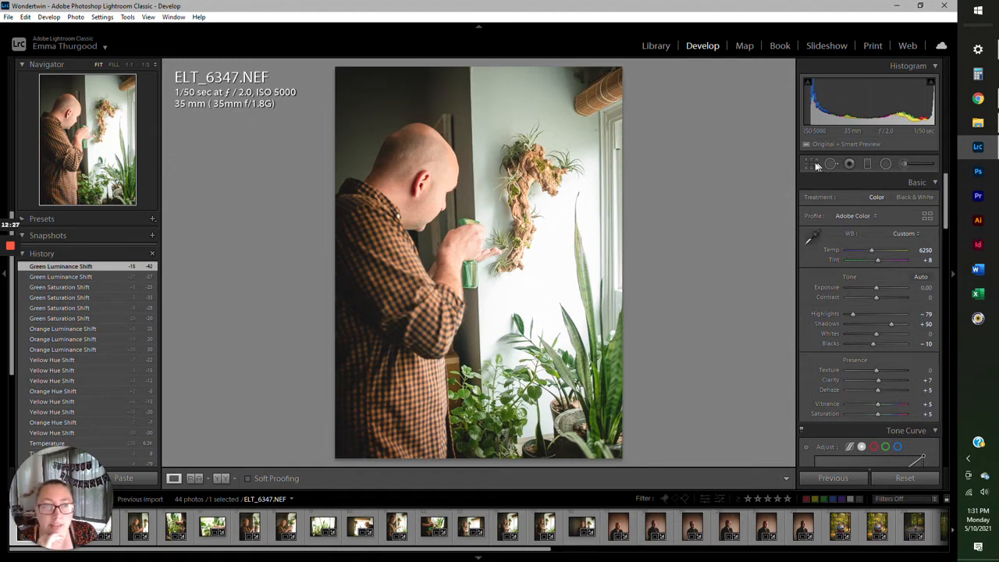
left_click(811, 164)
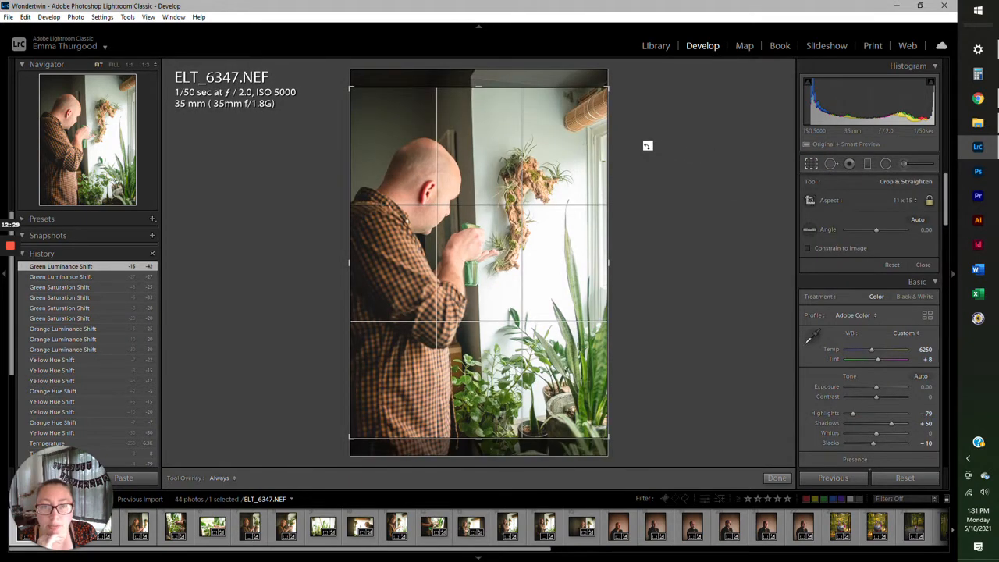
left_click_drag(647, 145, 652, 152)
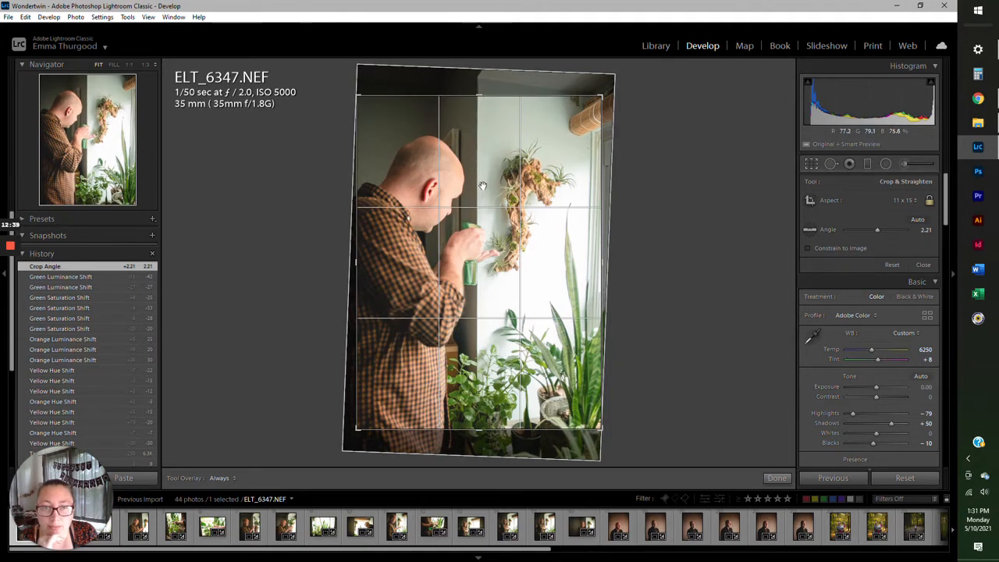
left_click_drag(484, 154, 489, 148)
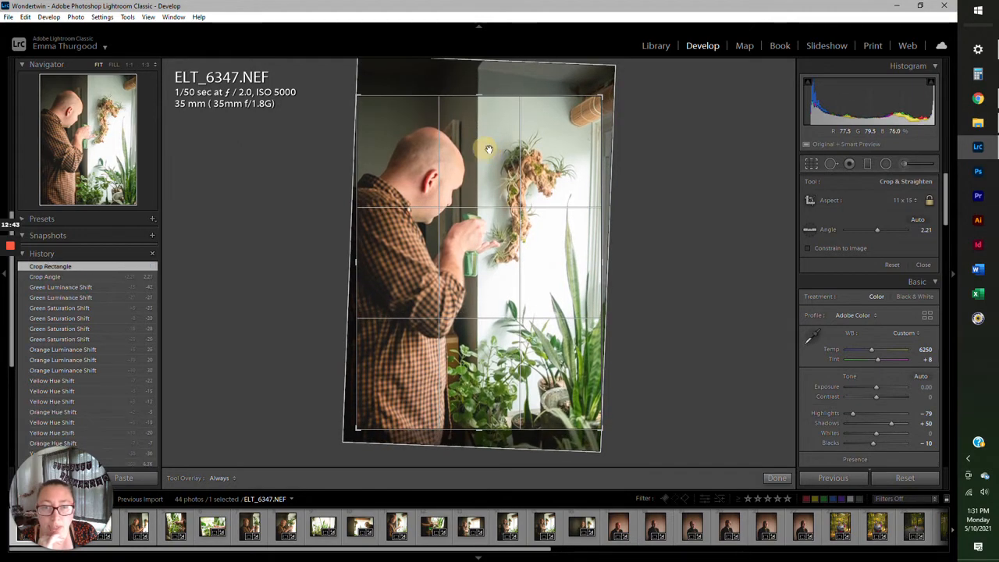
left_click(813, 162)
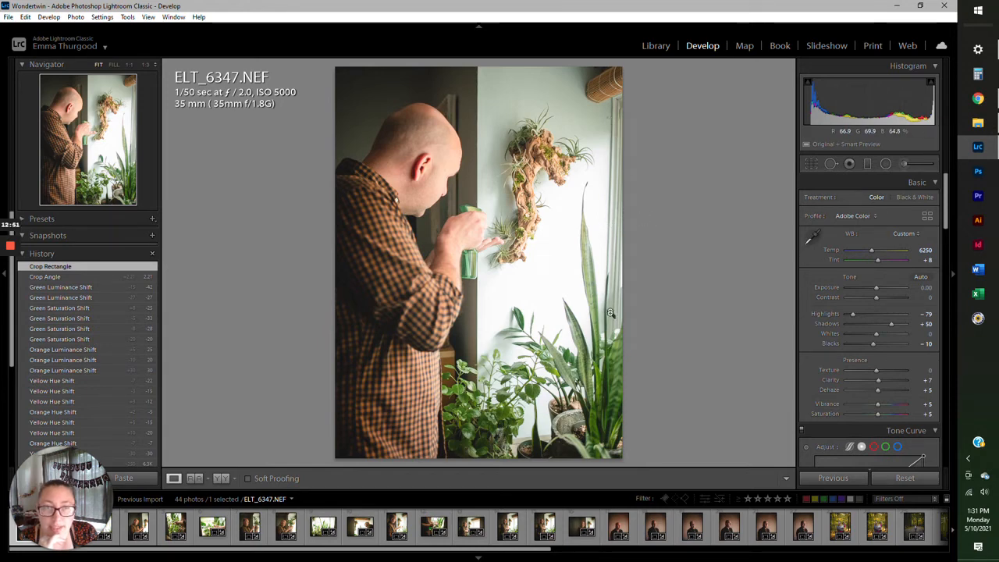
Reduce the crop angle to 1.55 and shift the image further up to show more of the plant pots
left_click(812, 164)
left_click_drag(627, 203, 633, 196)
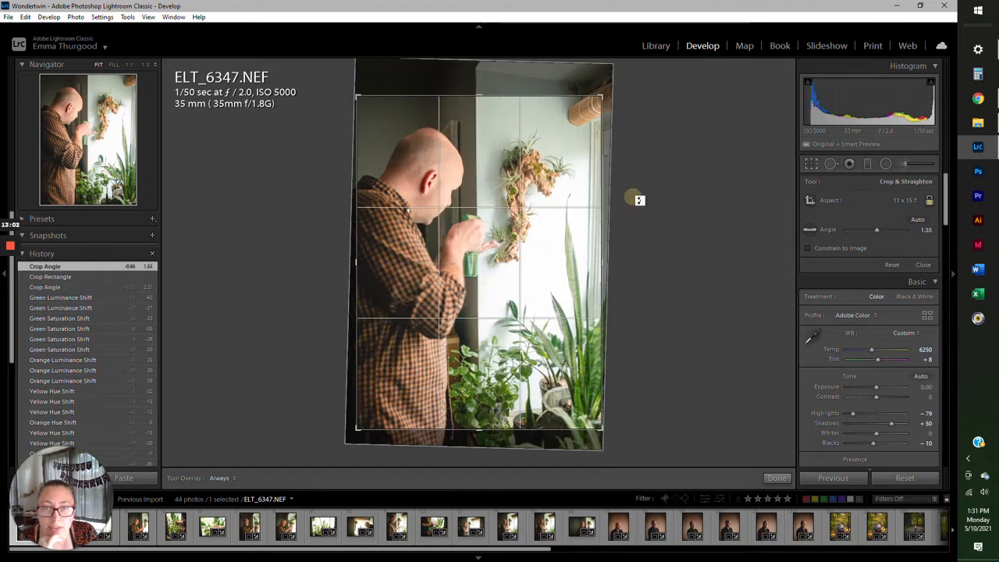
left_click(810, 166)
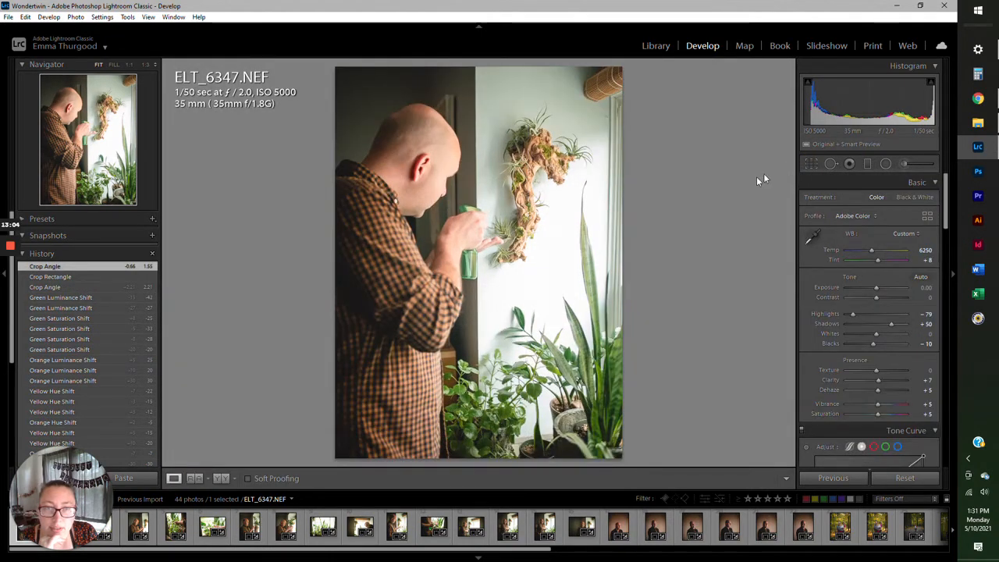
left_click(810, 164)
left_click_drag(542, 275, 541, 263)
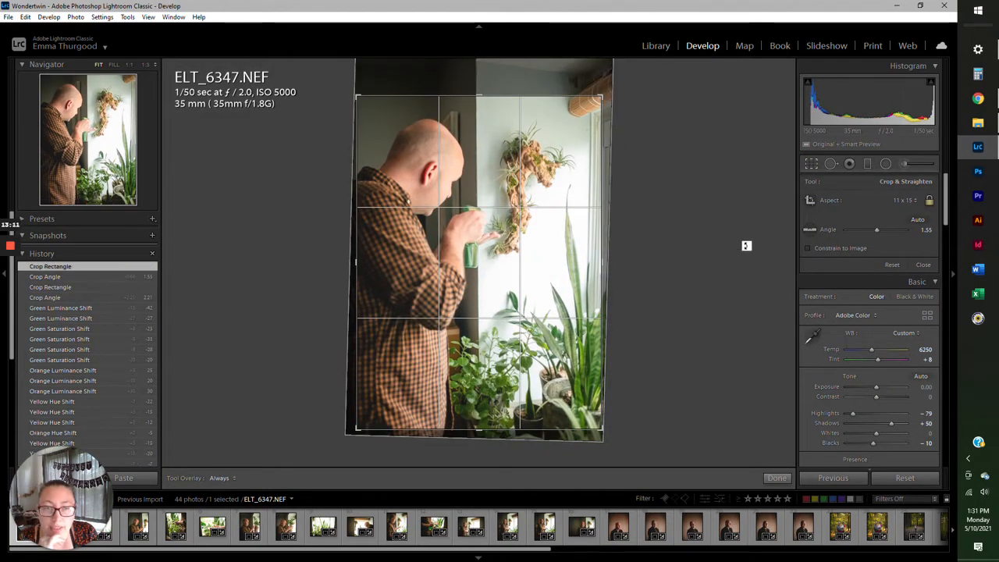
left_click(810, 164)
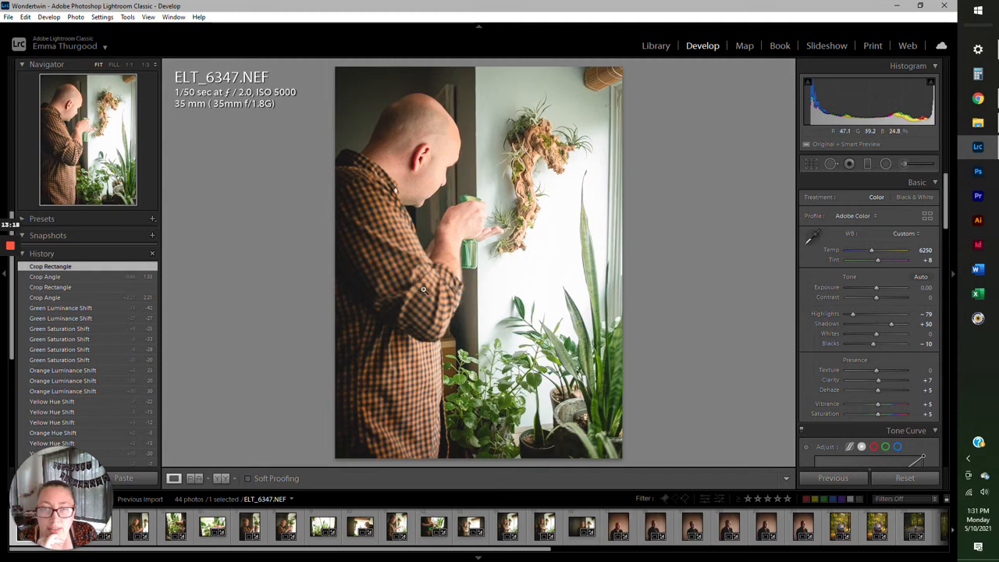
Set the white balance temperature to 6000 and the tint to 5
left_click(924, 248)
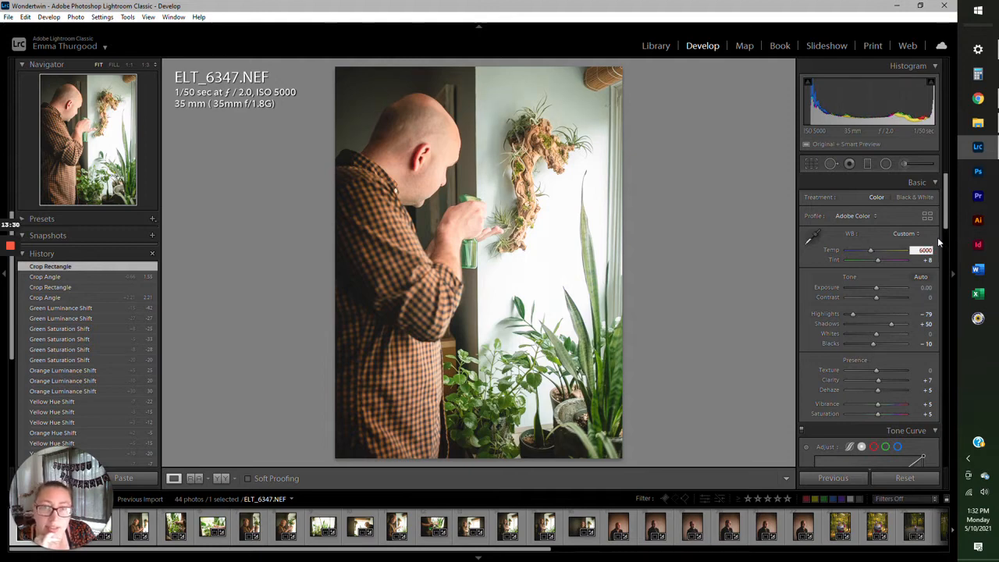
key("Return")
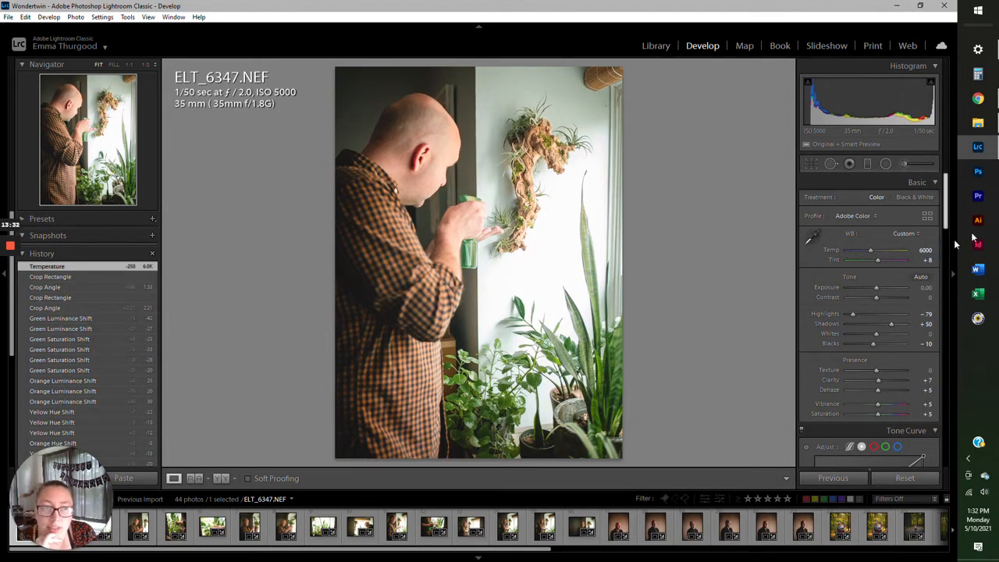
left_click(927, 262)
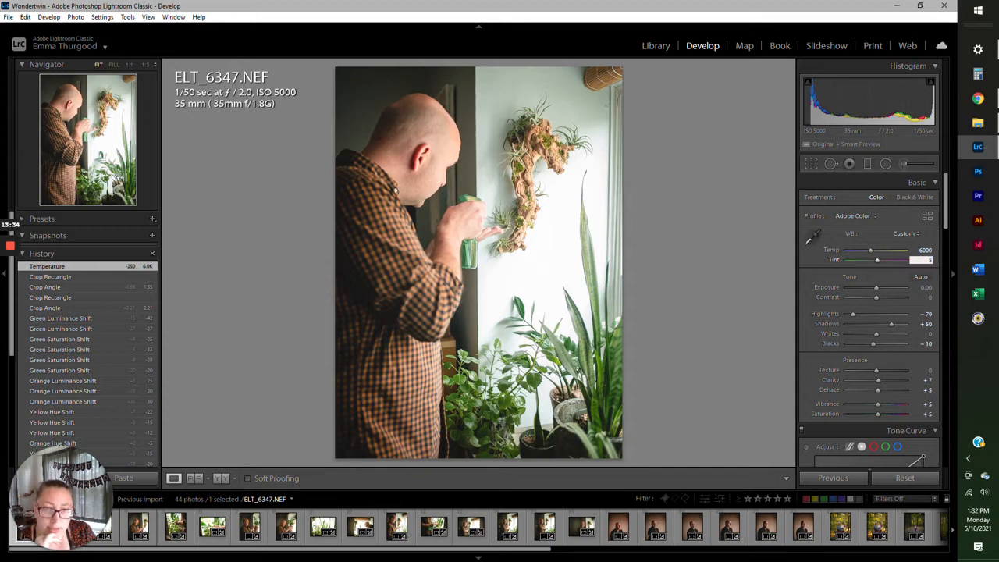
type("5")
key("Return")
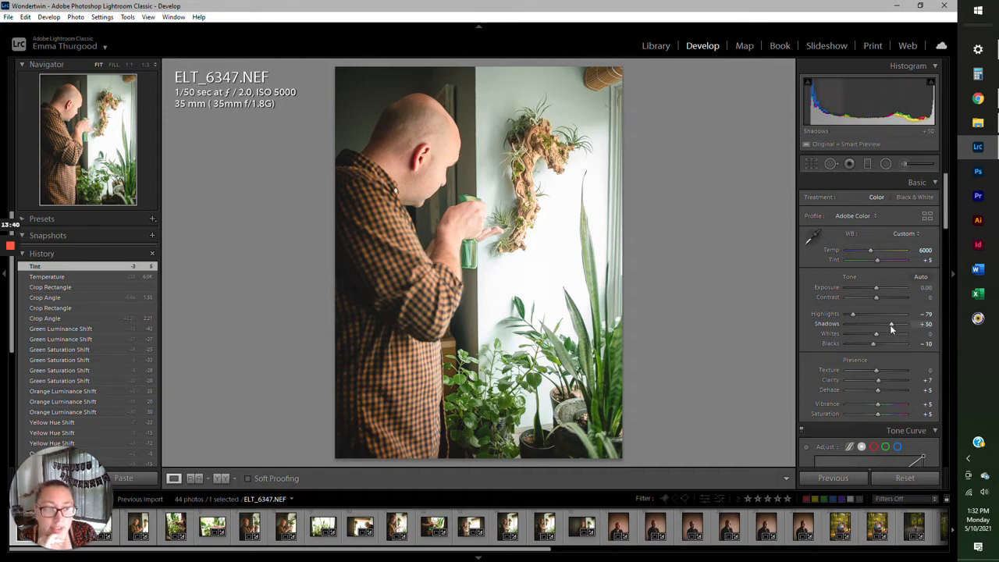
Lower the shadows to +40 and copy the photo's develop settings without spot removal, crop, transform and local adjustments
left_click_drag(892, 328, 889, 328)
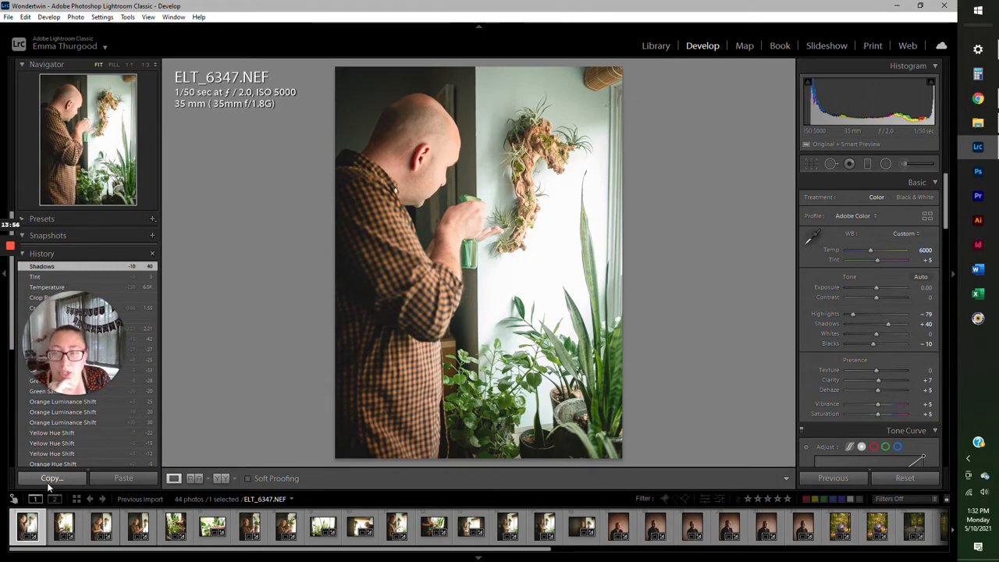
left_click(50, 479)
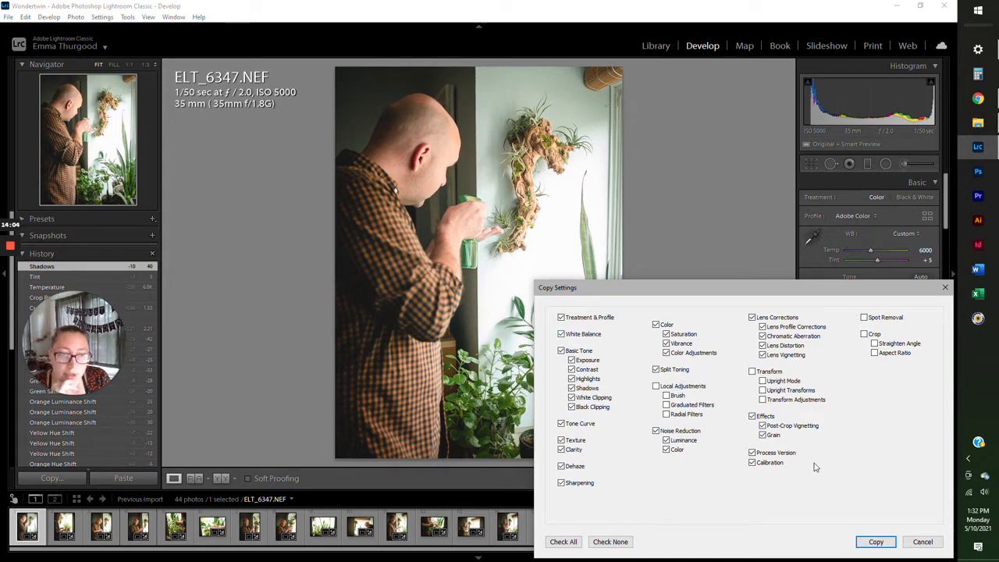
left_click(874, 541)
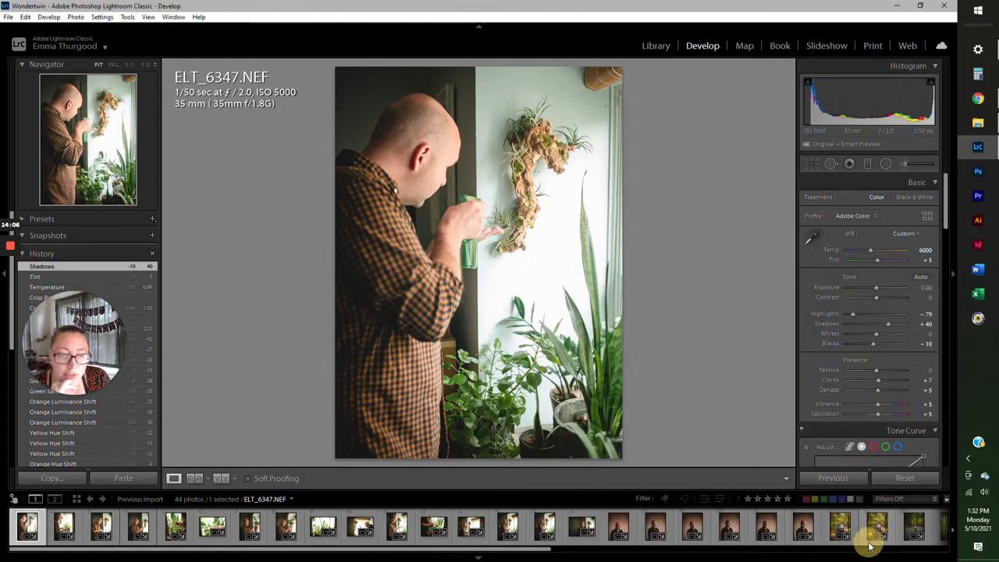
Paste the copied settings onto ELT_6361.NEF and raise its exposure to +0.79
left_click(65, 526)
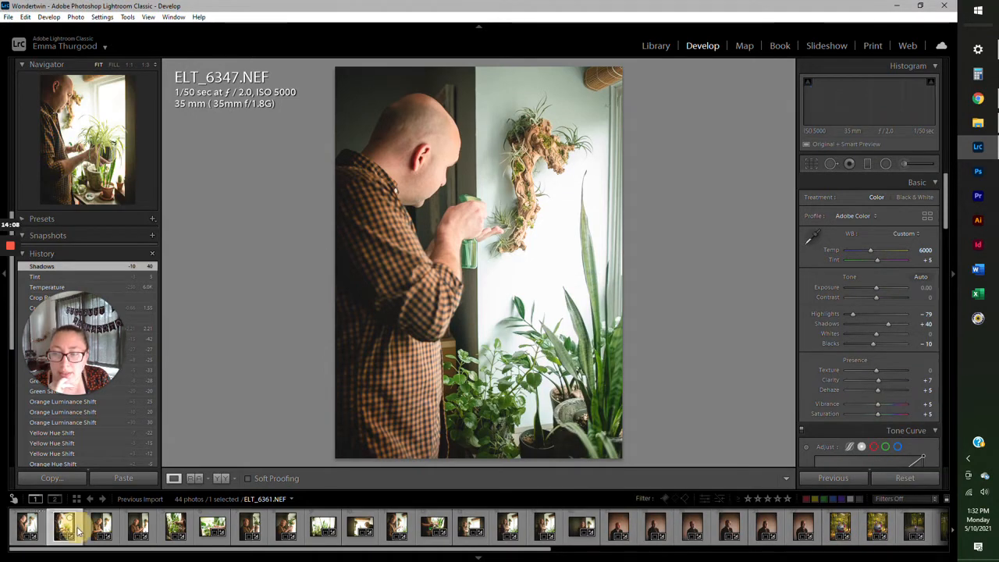
left_click(112, 477)
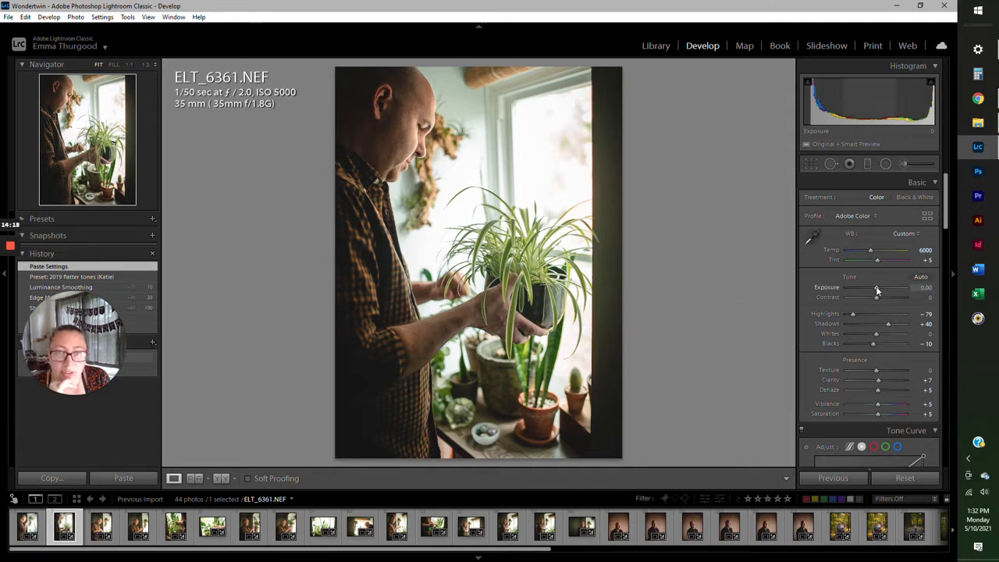
left_click_drag(877, 291, 881, 290)
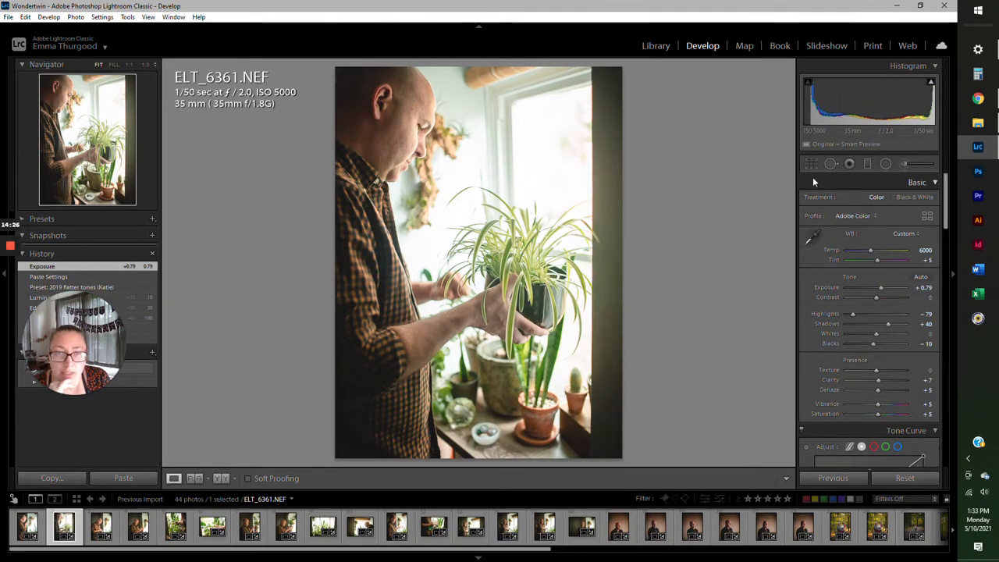
Darken the spider plant and the bright area around it with an exposure adjustment brush at -1.13 and size 26.1
left_click(904, 163)
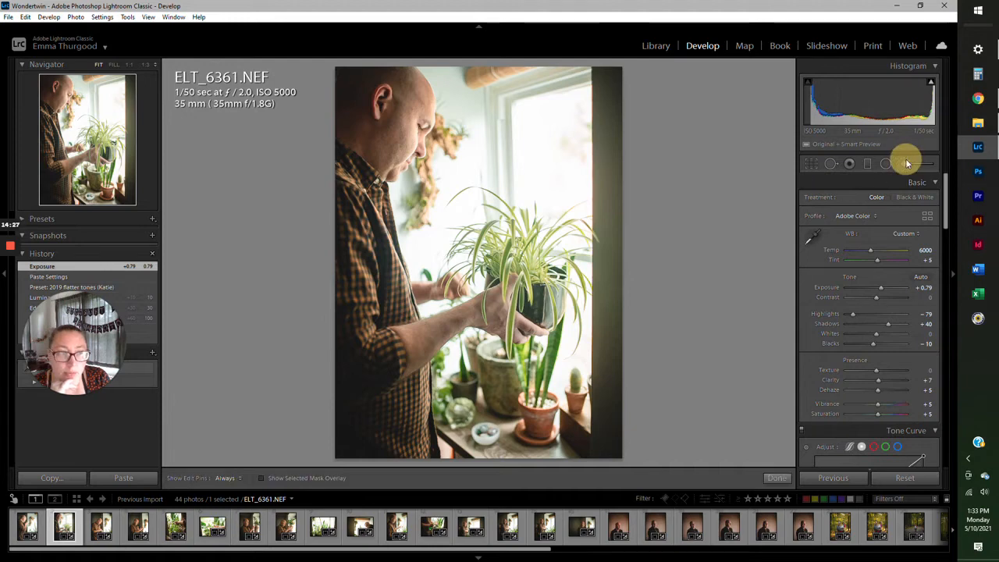
left_click(870, 201)
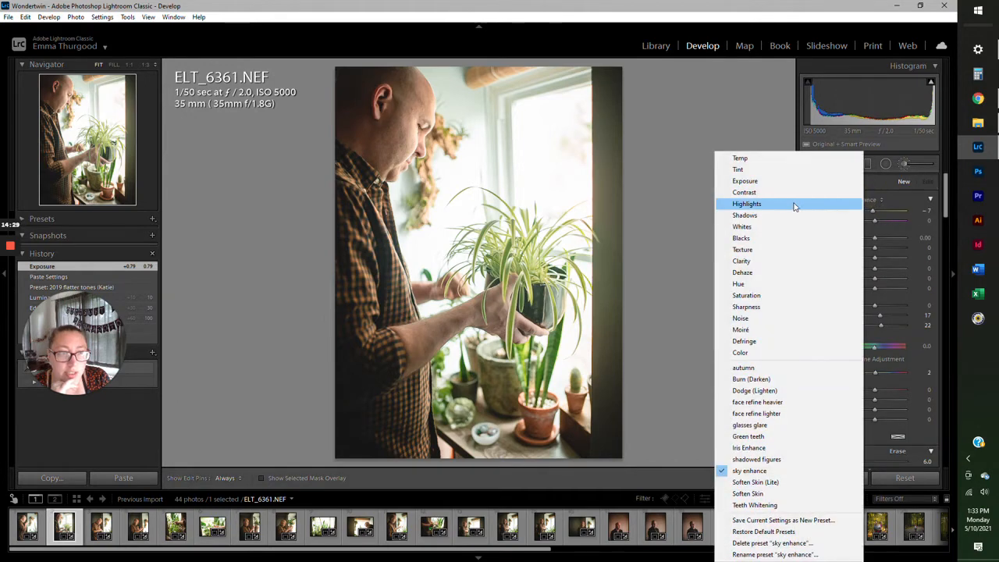
left_click(754, 182)
left_click_drag(871, 238, 866, 238)
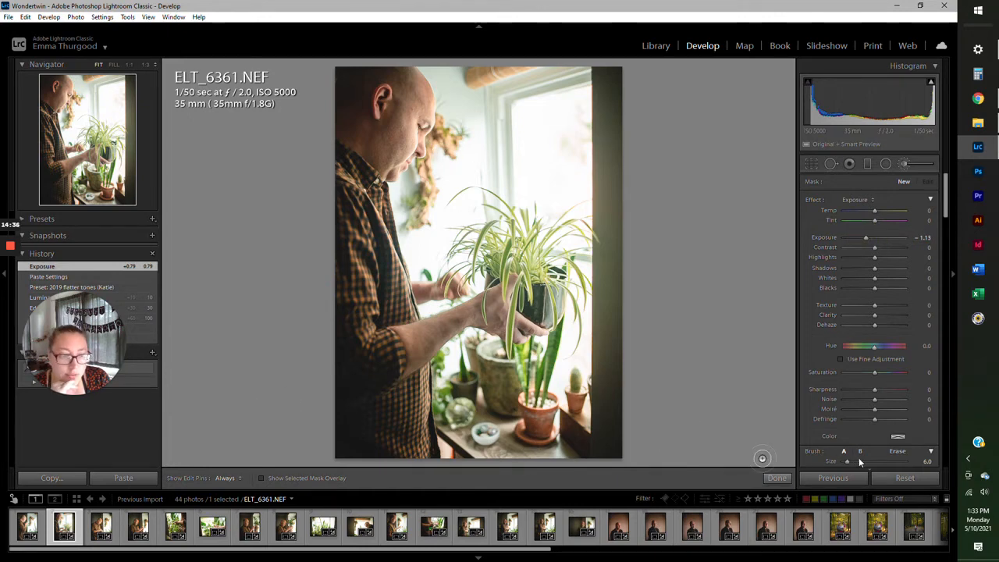
left_click_drag(847, 461, 860, 461)
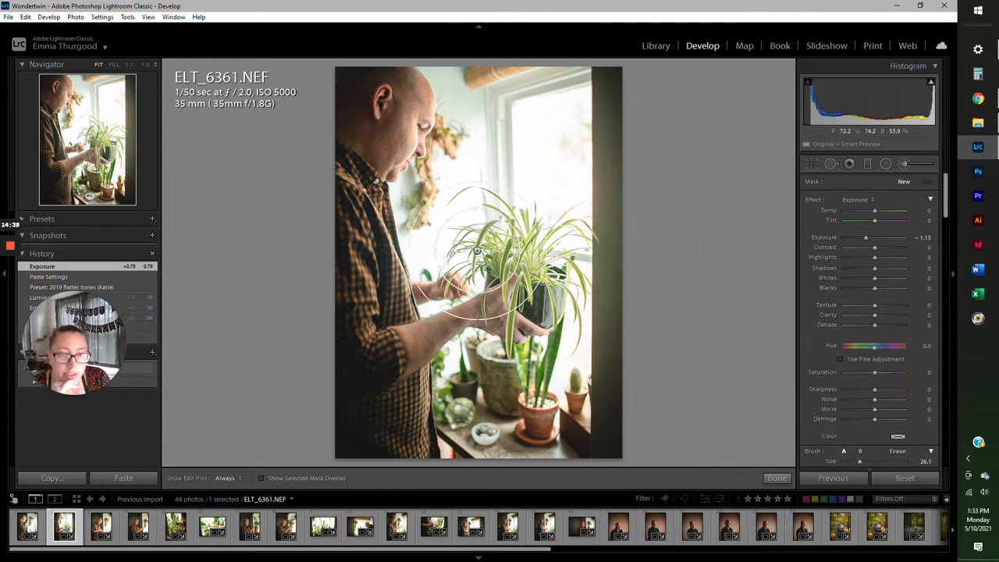
mouse_move(492, 175)
left_mouse_down()
mouse_move(536, 146)
mouse_move(533, 203)
mouse_move(530, 182)
mouse_move(495, 152)
mouse_move(487, 180)
mouse_move(501, 193)
mouse_move(479, 262)
mouse_move(537, 212)
mouse_move(553, 143)
mouse_move(551, 218)
mouse_move(525, 241)
mouse_move(558, 199)
mouse_move(538, 268)
mouse_move(560, 238)
mouse_move(548, 259)
mouse_move(442, 240)
mouse_move(505, 256)
mouse_move(555, 159)
mouse_move(540, 127)
mouse_move(556, 242)
mouse_move(538, 128)
mouse_move(558, 232)
mouse_move(550, 242)
mouse_move(476, 186)
mouse_move(491, 244)
mouse_move(544, 131)
mouse_move(548, 266)
mouse_move(562, 231)
left_mouse_up()
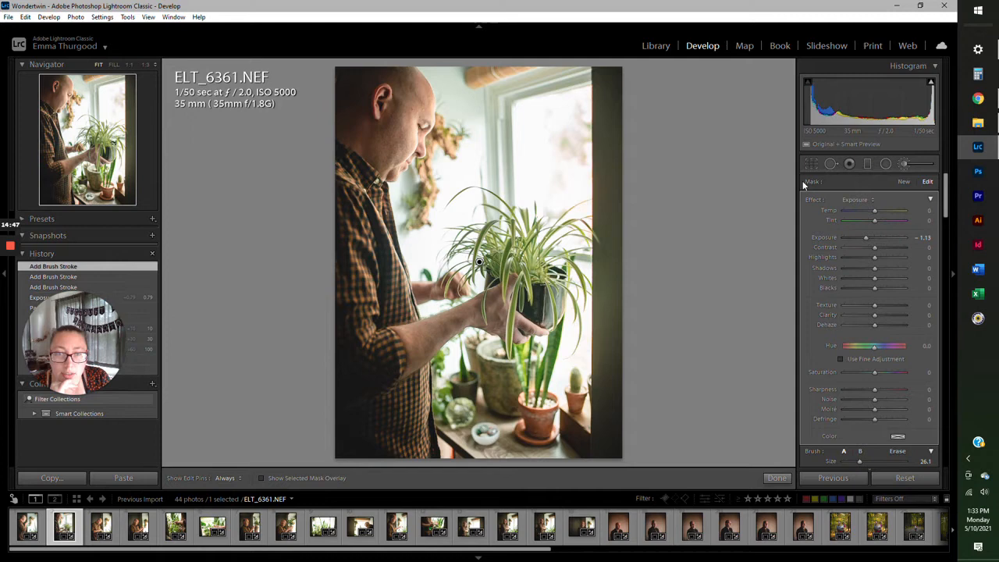
left_click(904, 162)
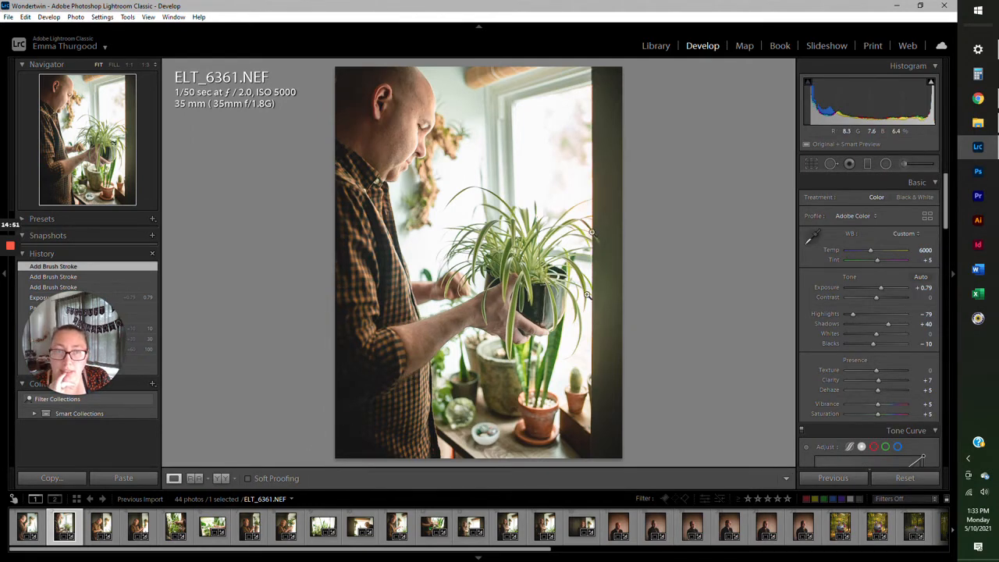
Recrop the photo to include more space above the man's head, tightening the frame slightly and shifting the image a little to the right
left_click(812, 163)
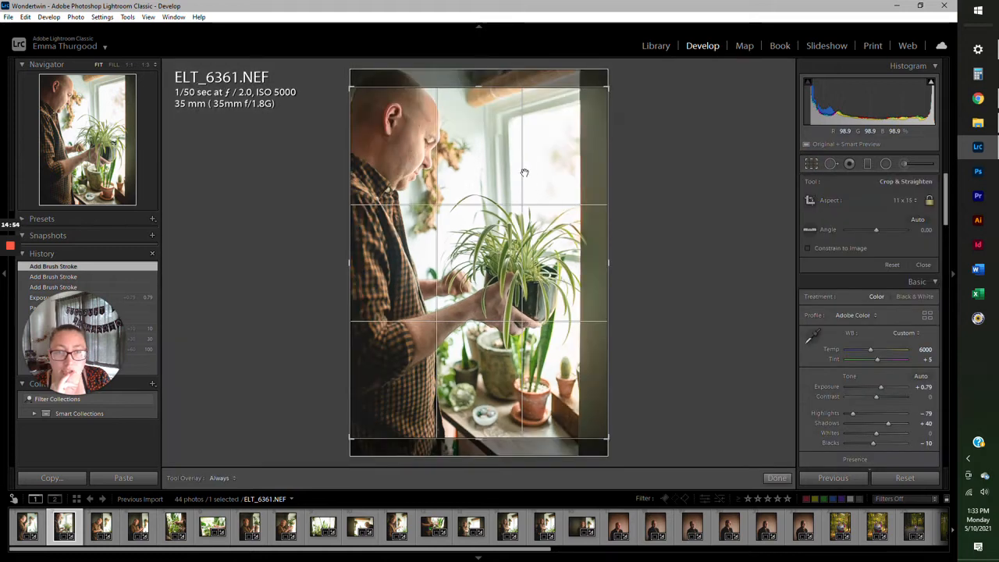
left_click_drag(534, 172, 533, 191)
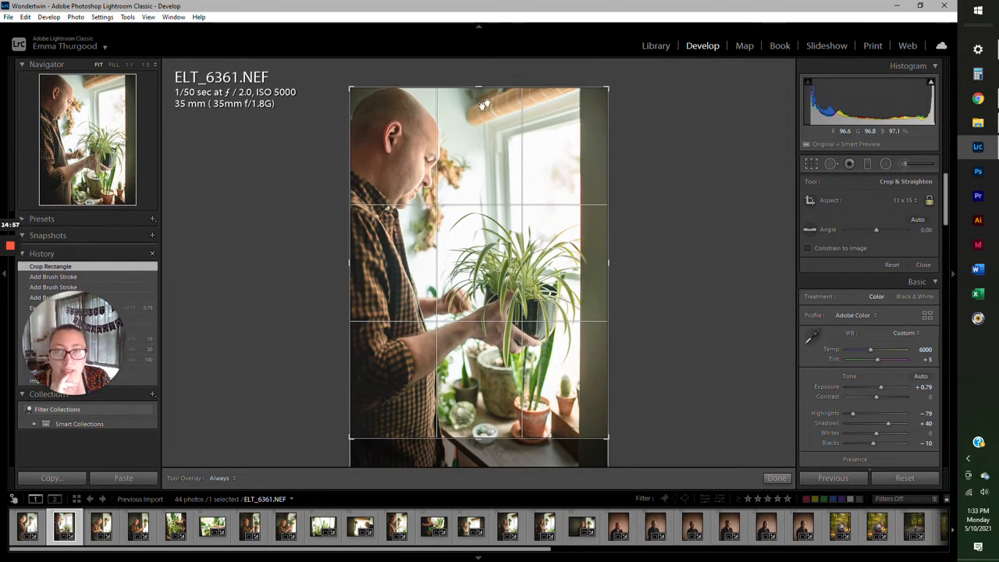
left_click_drag(516, 85, 515, 91)
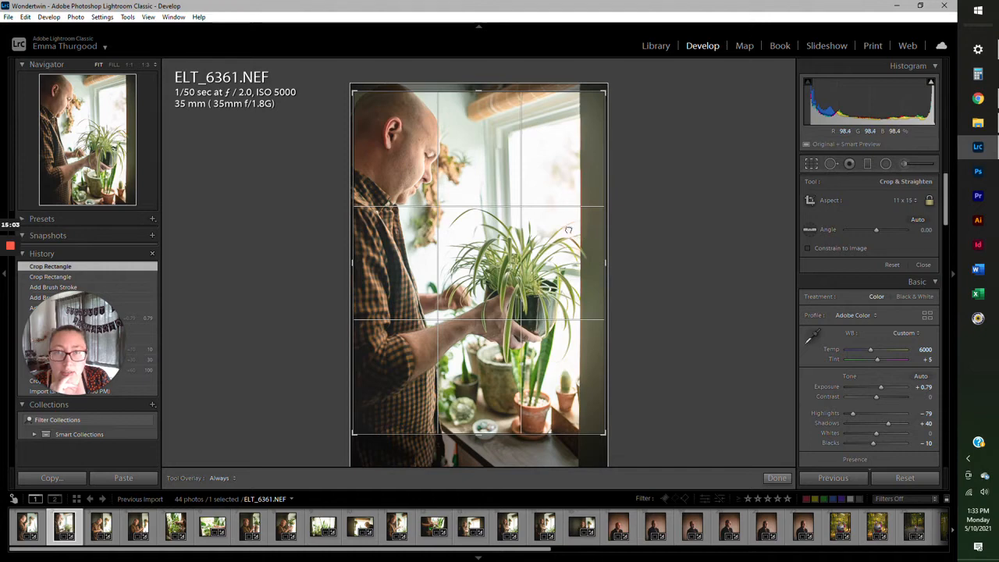
left_click_drag(580, 232, 581, 231)
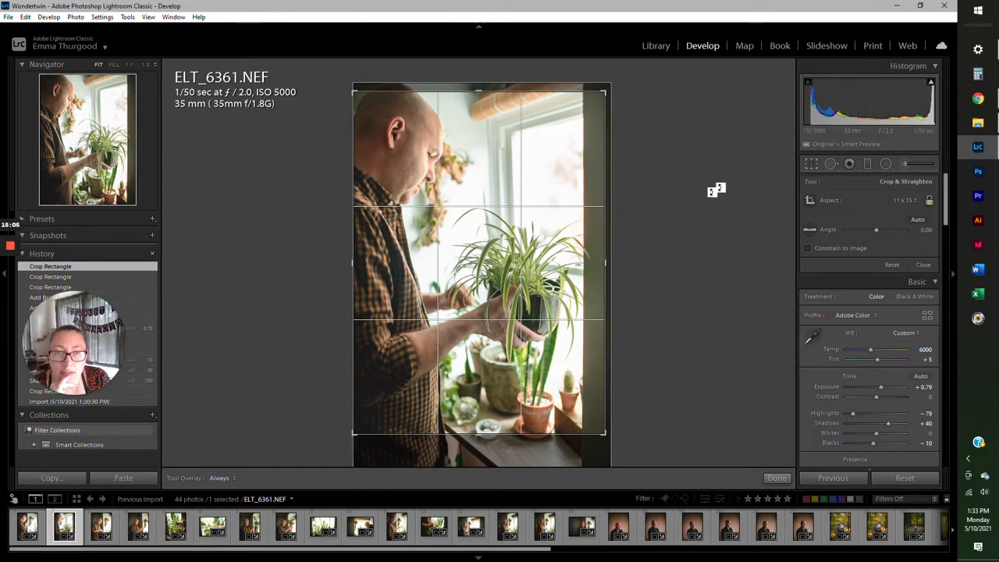
left_click(811, 163)
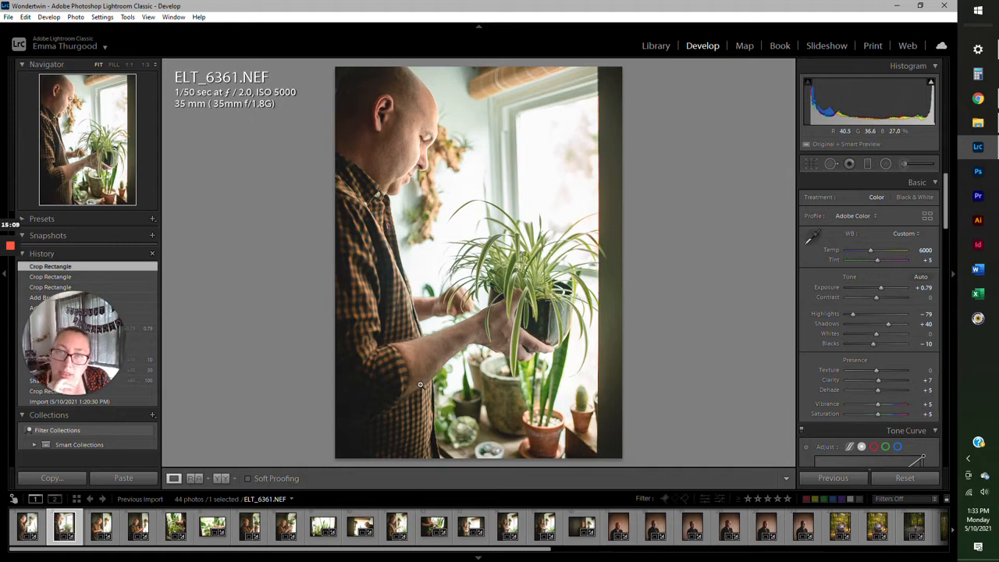
left_click(811, 164)
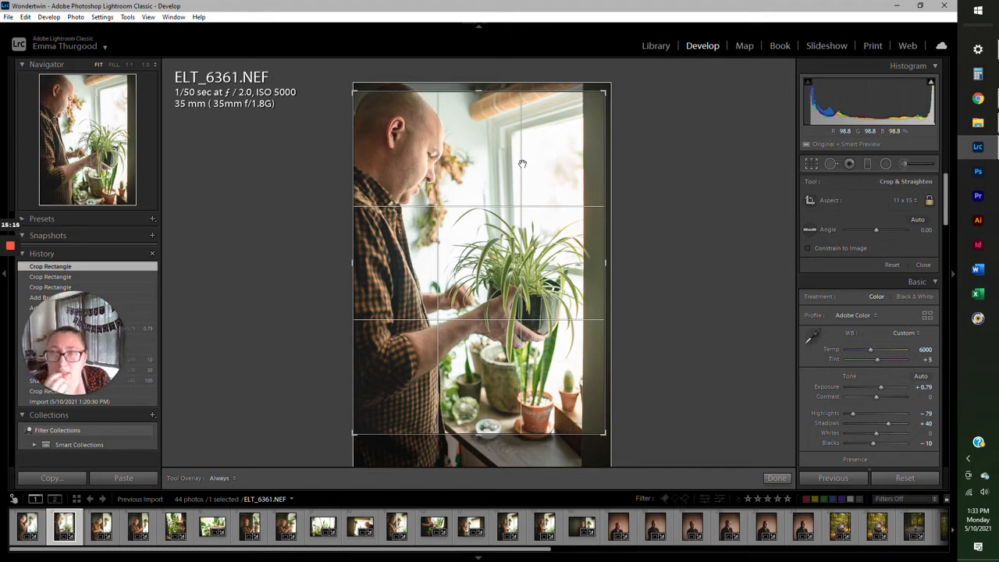
left_click(810, 164)
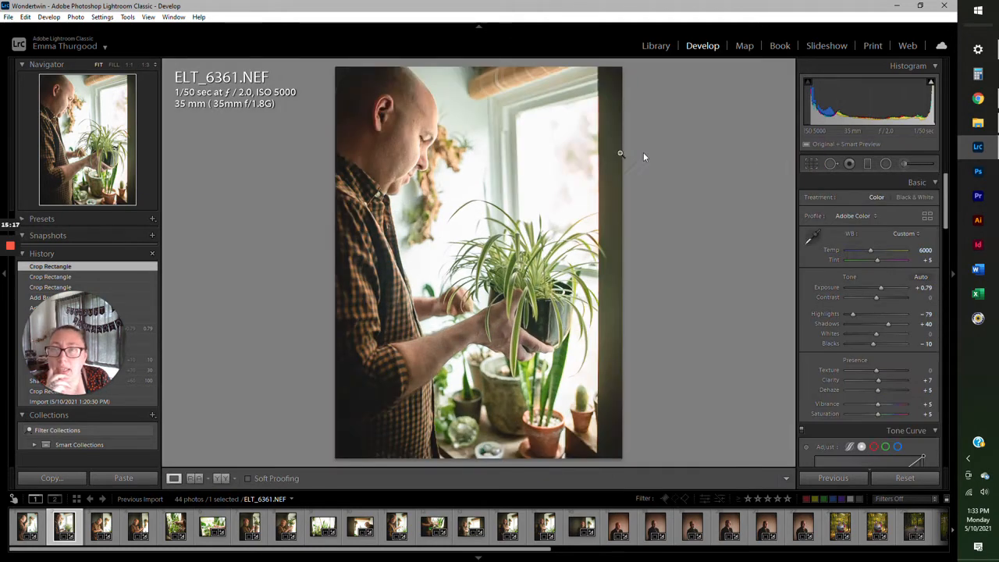
left_click_drag(946, 191, 934, 419)
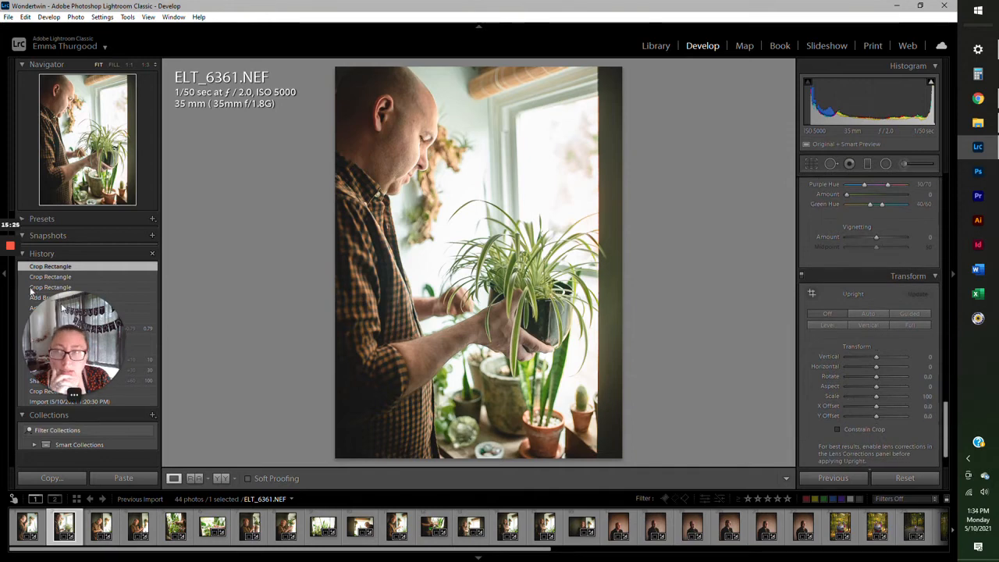
mouse_move(10, 247)
left_click(11, 286)
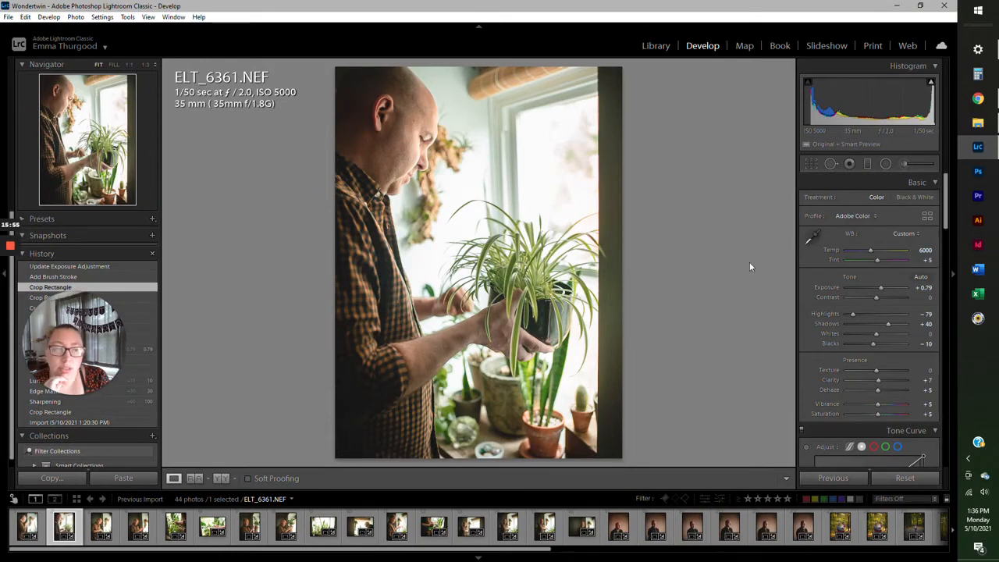
Brush over the dark corner behind the man's head and set the brush exposure to 1.74
left_click(903, 163)
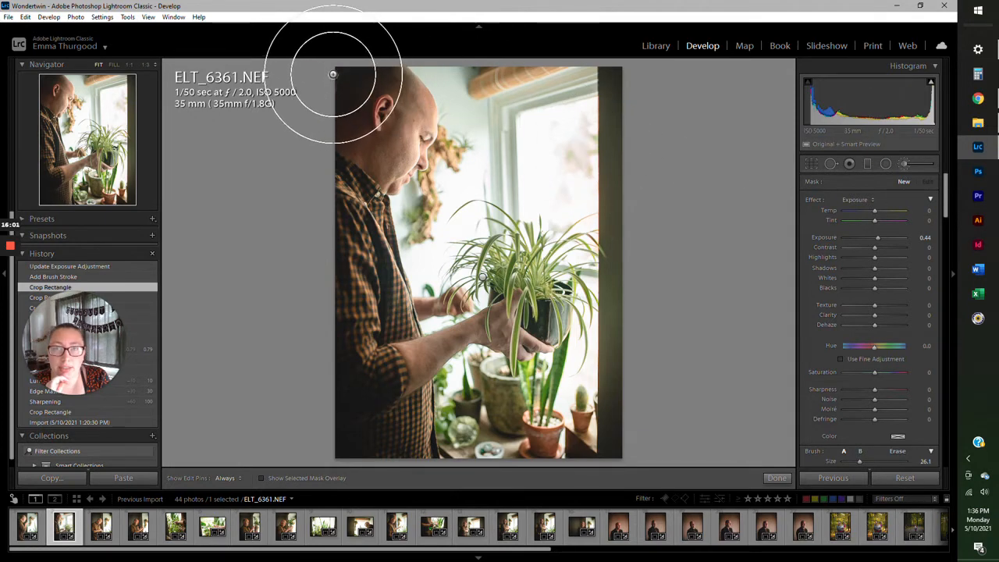
mouse_move(340, 72)
left_mouse_down()
mouse_move(332, 80)
mouse_move(357, 49)
mouse_move(328, 86)
mouse_move(356, 44)
mouse_move(367, 47)
left_mouse_up()
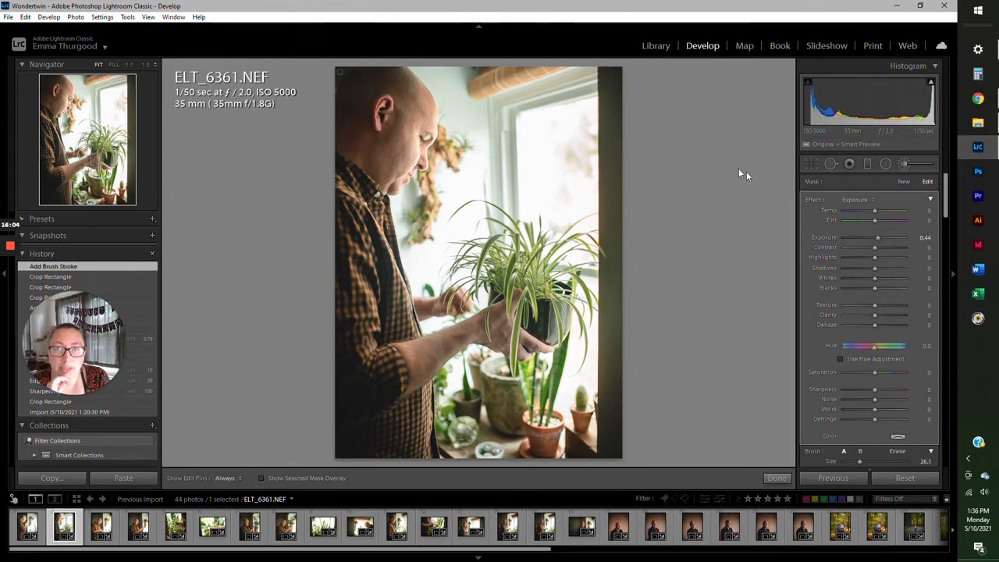
left_click(887, 235)
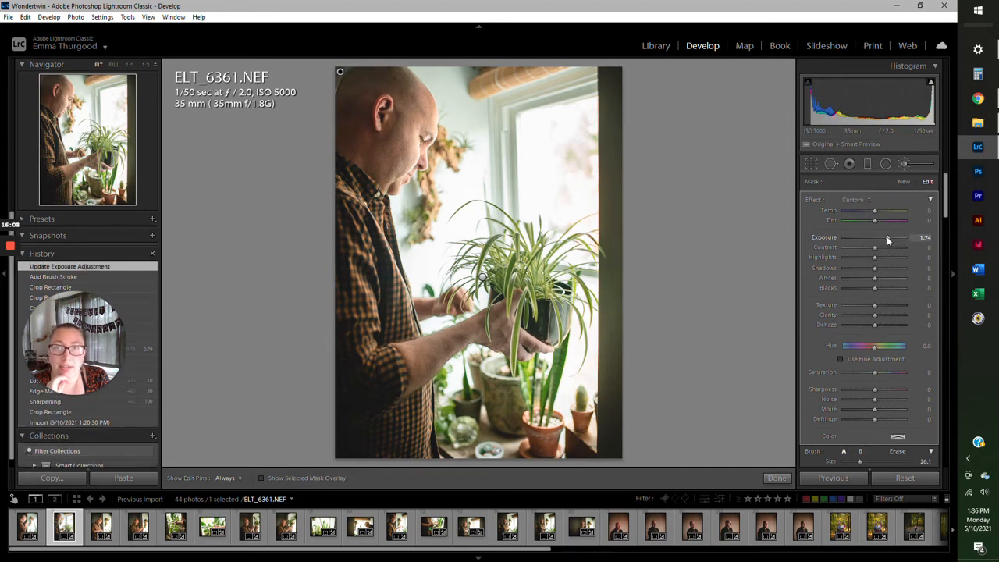
left_click(906, 164)
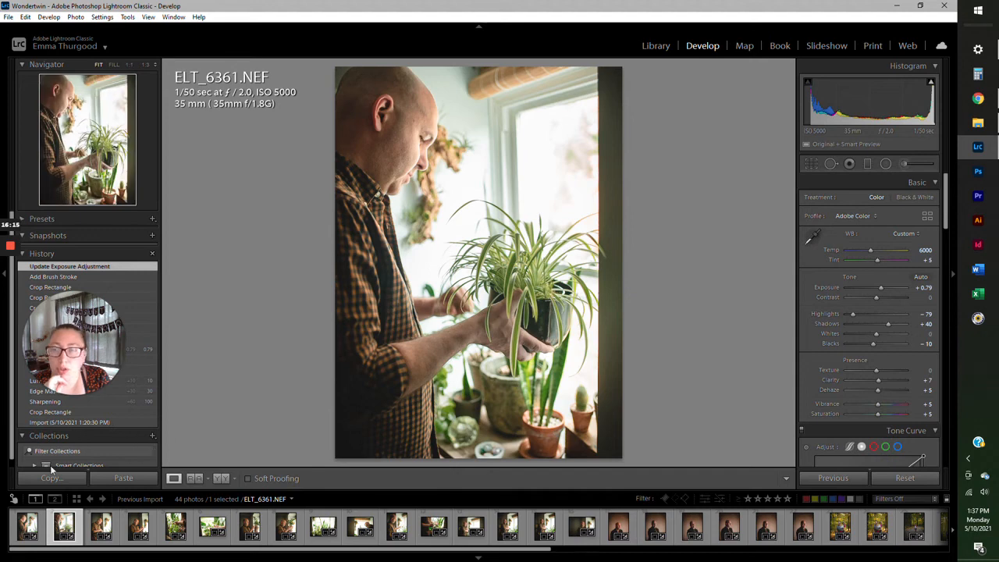
Select the photos from ELT_6366.NEF through ELT_6441.NEF and paste the copied develop settings onto all of them
left_click(114, 531)
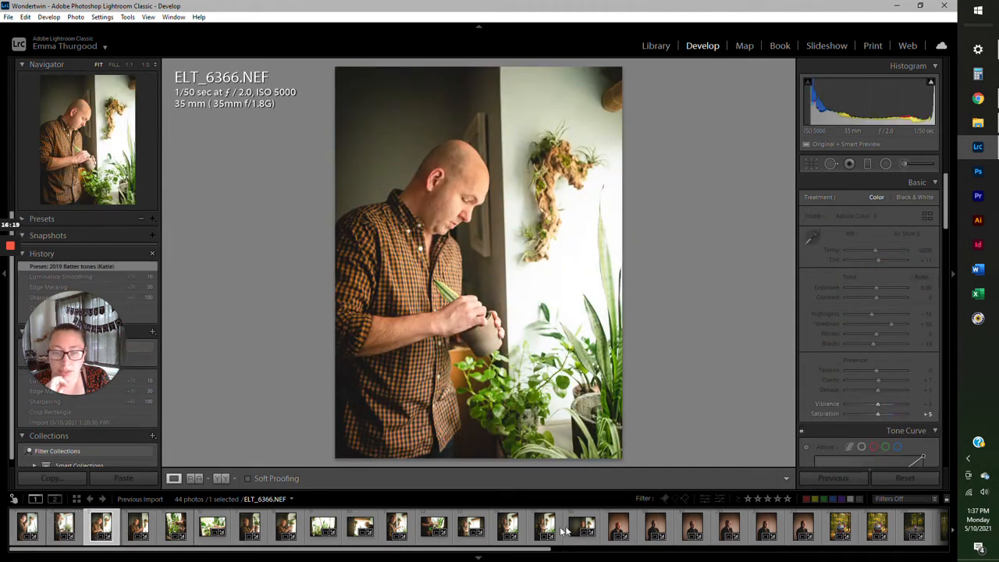
left_click(580, 534)
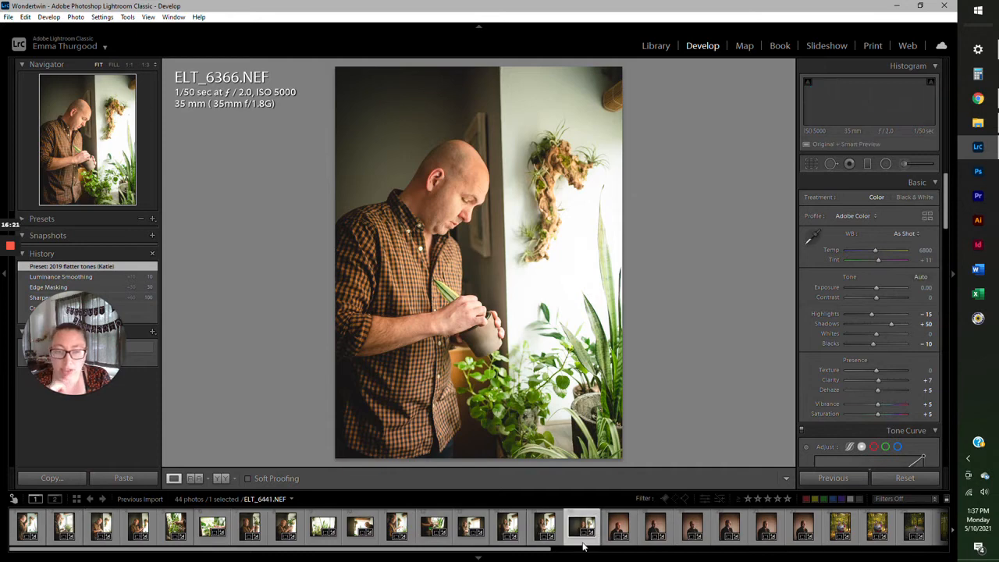
left_click(119, 534, "shift")
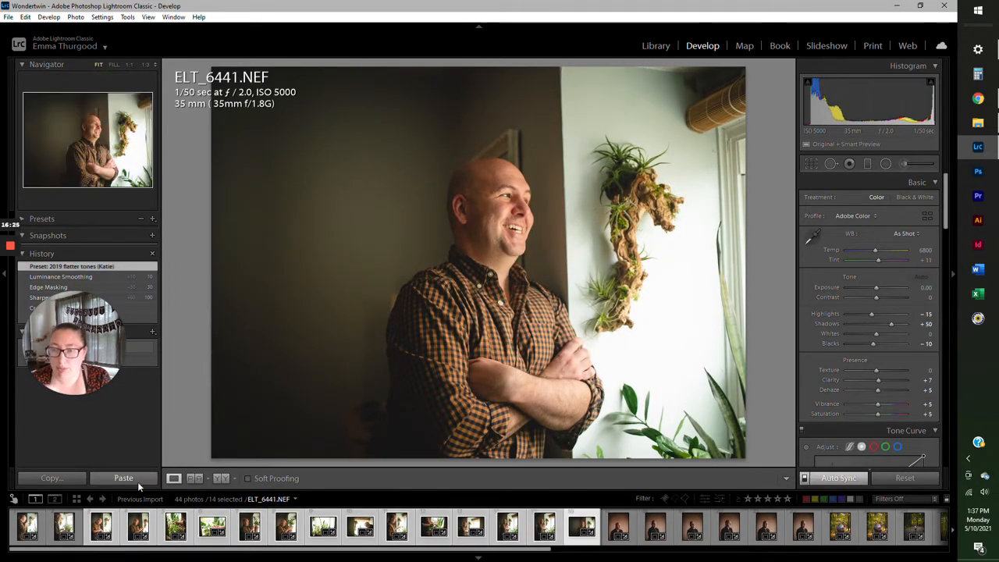
left_click(138, 480)
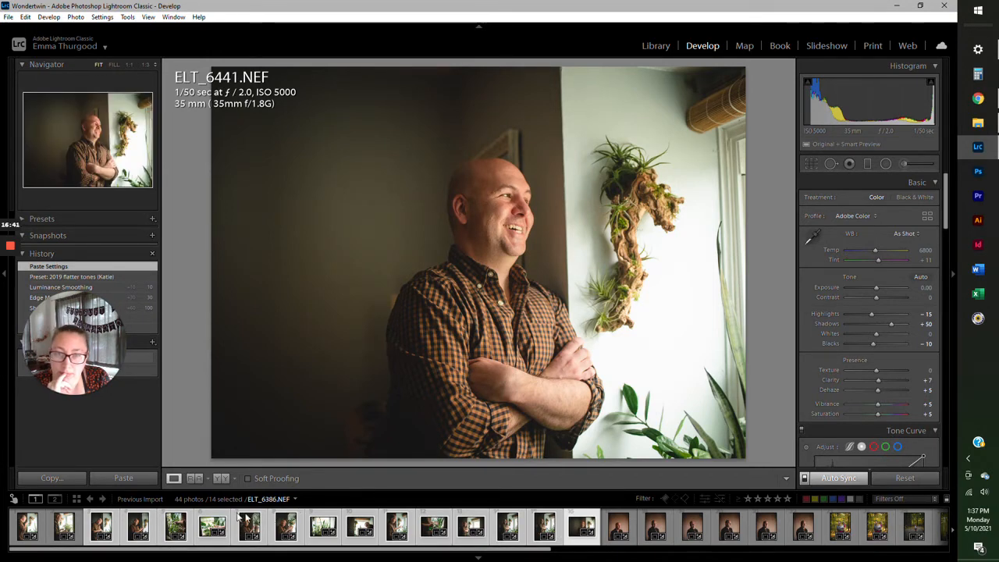
Show ELT_6366.NEF in Reference View with ELT_6347.NEF as the reference photo
left_click(115, 531)
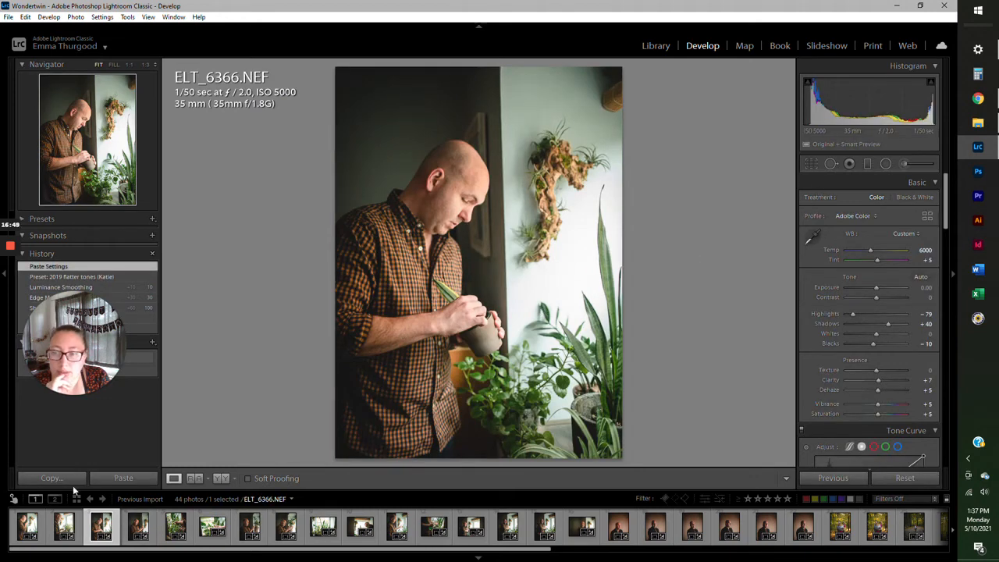
left_click(193, 483)
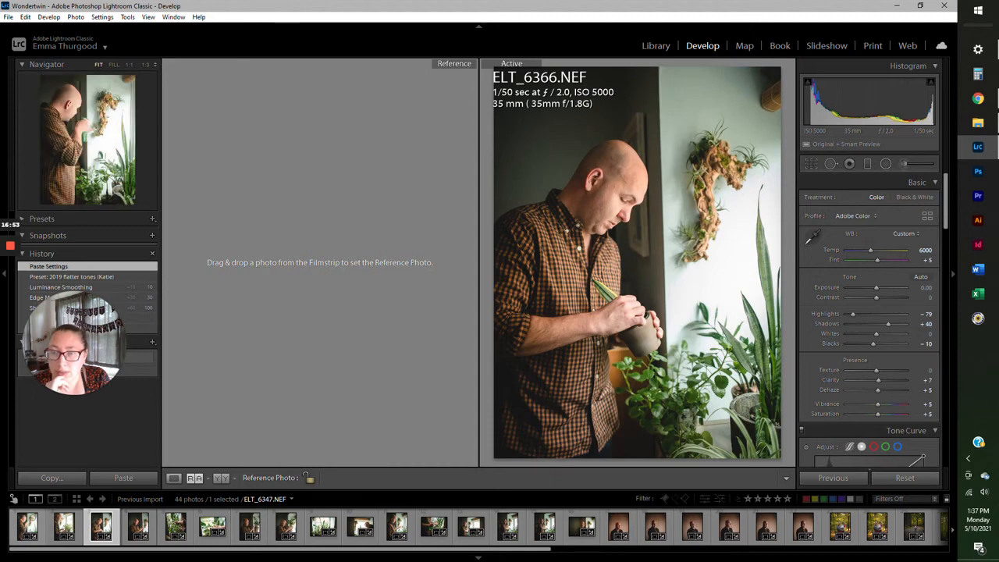
left_click_drag(28, 525, 280, 278)
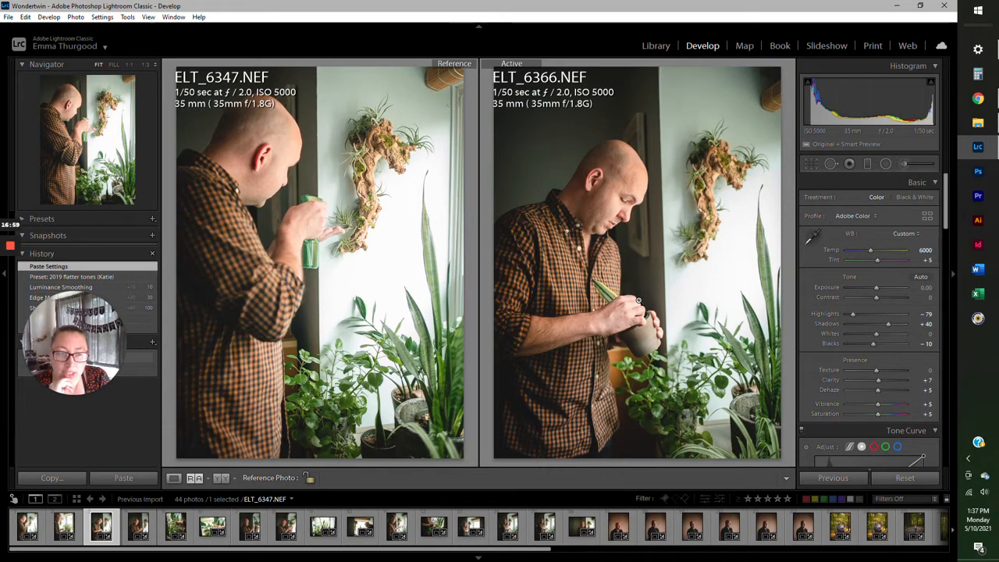
Raise the exposure of ELT_6371.NEF to +0.53 against the reference photo and move on to ELT_6377.NEF
left_click(136, 527)
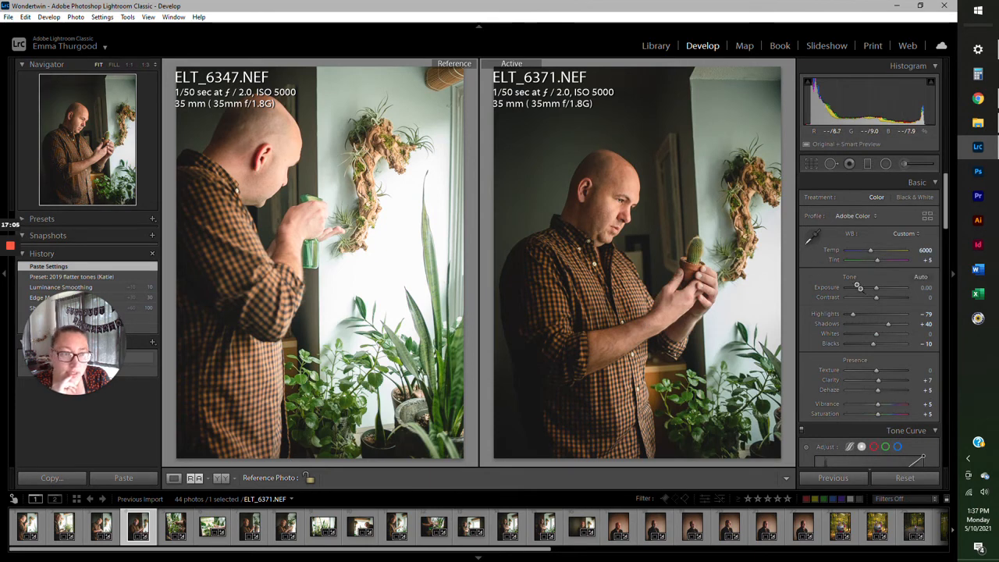
left_click_drag(877, 293, 879, 292)
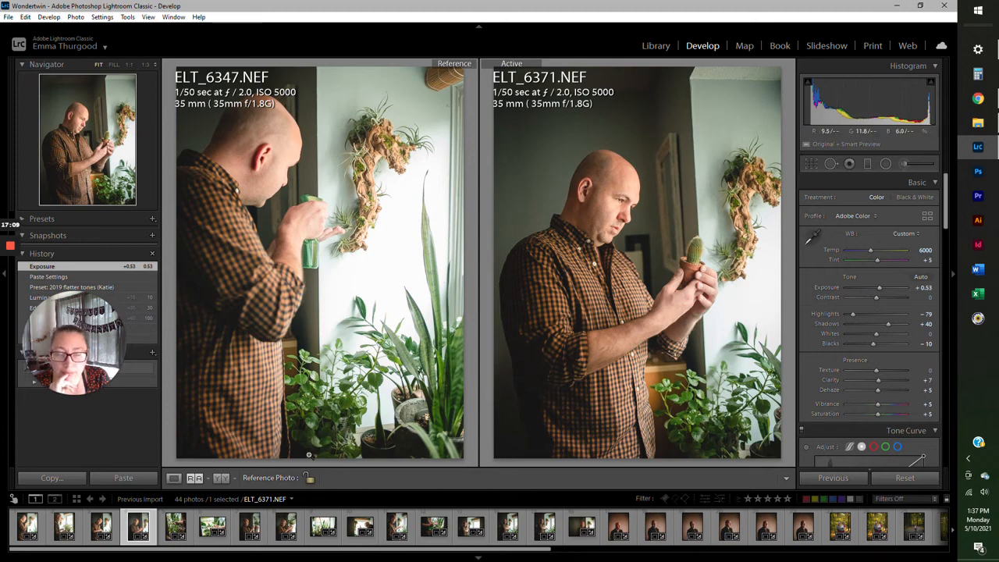
key("Right")
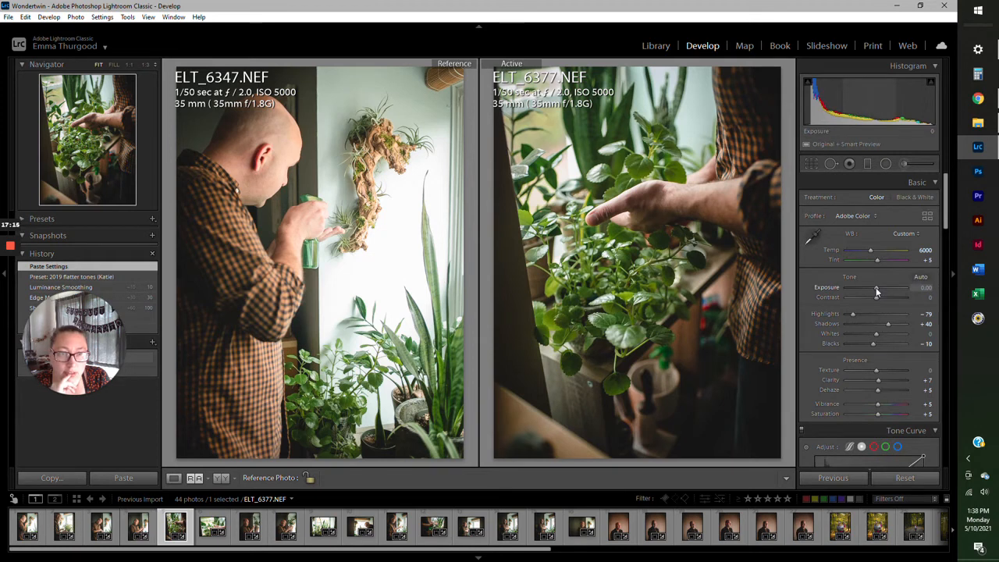
Set the exposure of ELT_6377.NEF to +0.61, and give ELT_6380.NEF an exposure of -0.44 and a temperature of 6298
left_click_drag(877, 291, 879, 287)
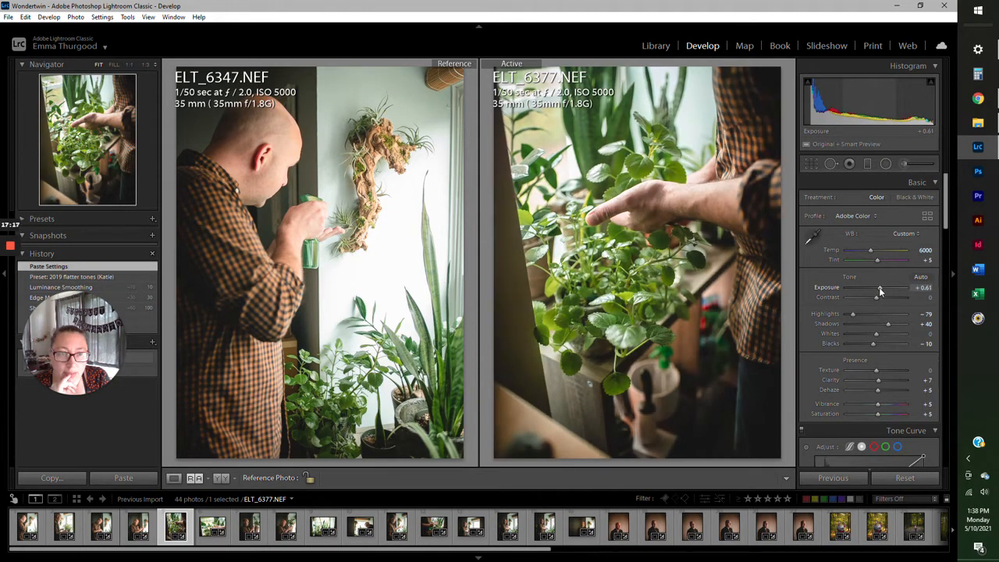
left_click(204, 529)
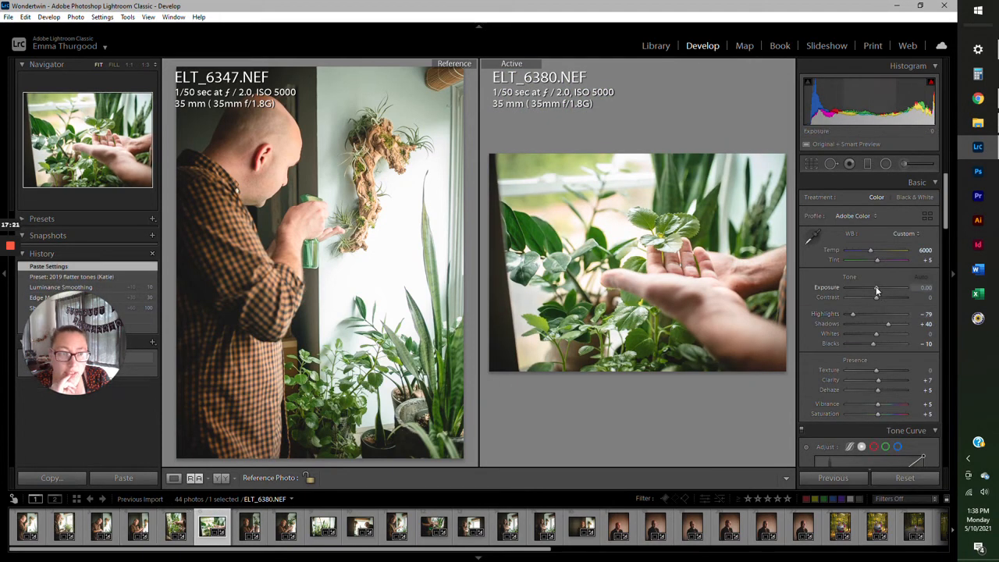
left_click_drag(876, 287, 874, 291)
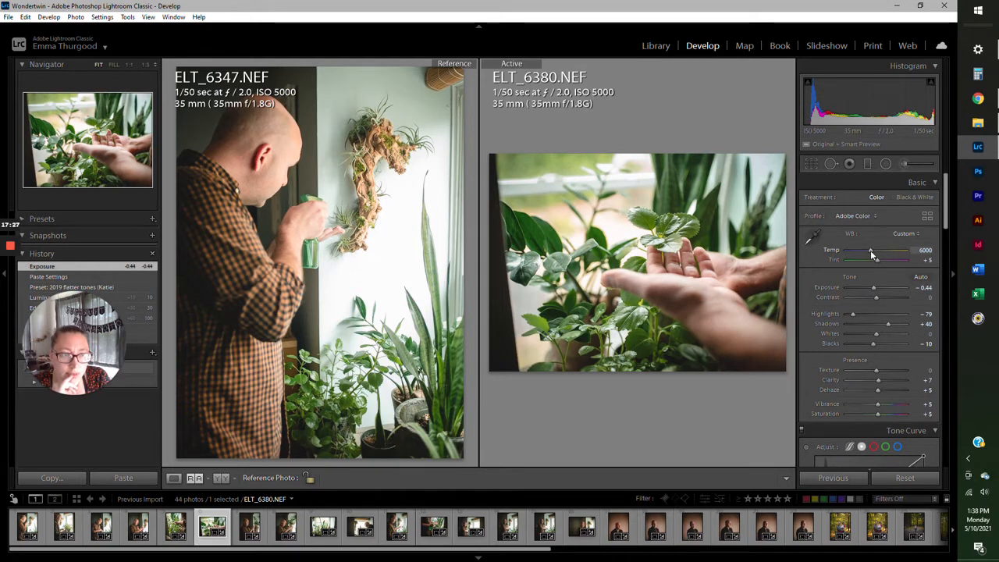
left_click_drag(871, 250, 872, 250)
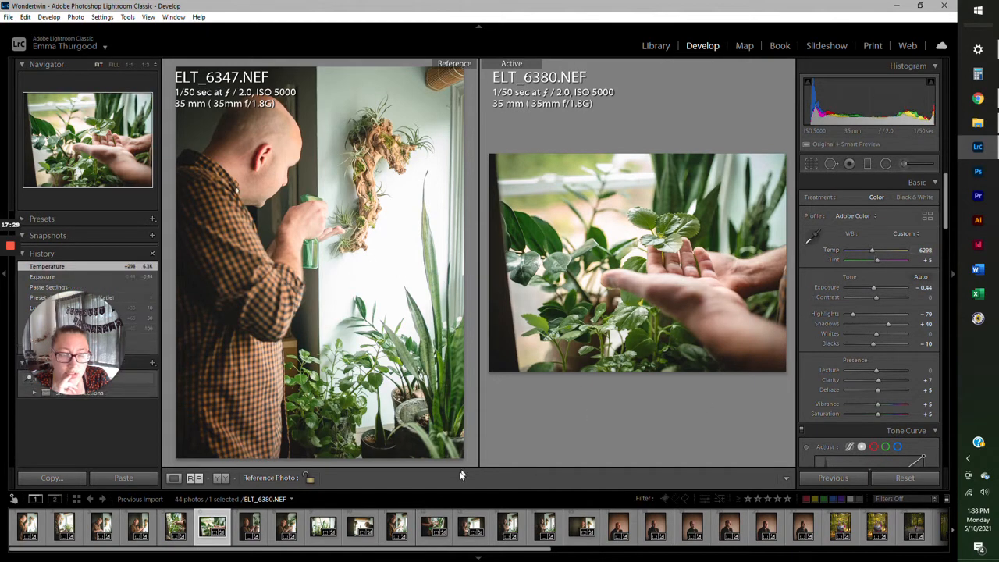
Raise the exposure of ELT_6386.NEF to +0.88 and of ELT_6392.NEF to +0.61 to match the reference photo
left_click(244, 537)
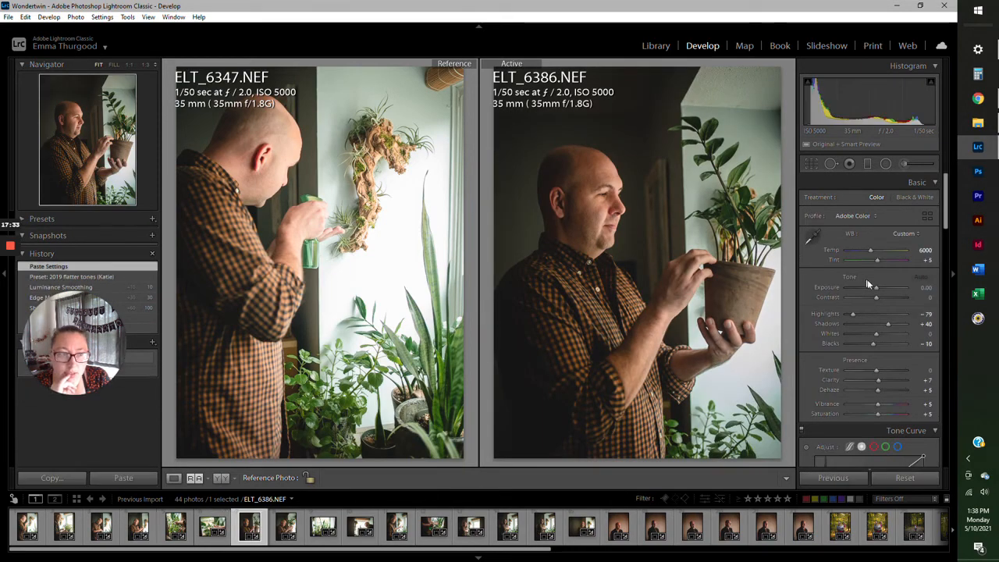
left_click_drag(880, 290, 883, 289)
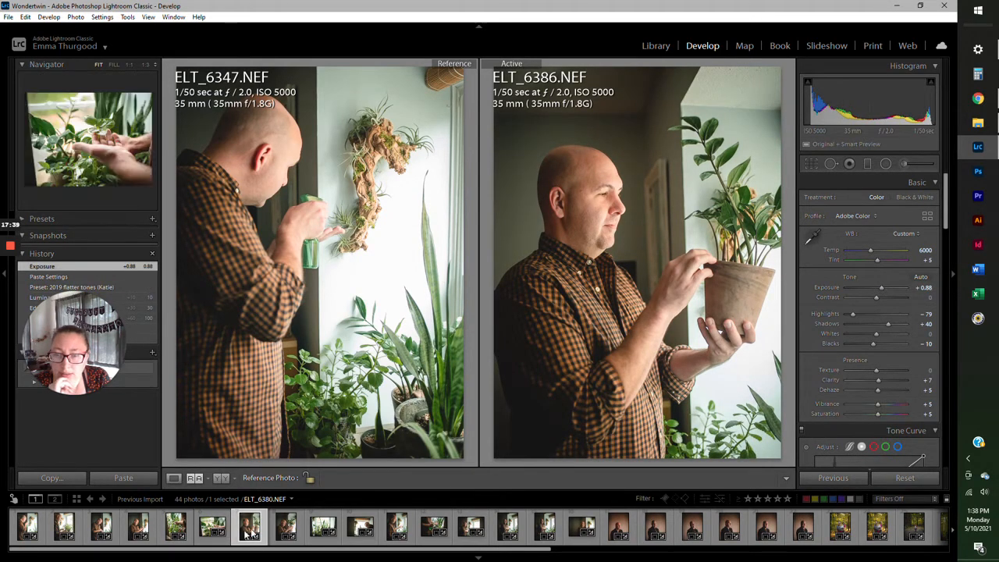
left_click(288, 530)
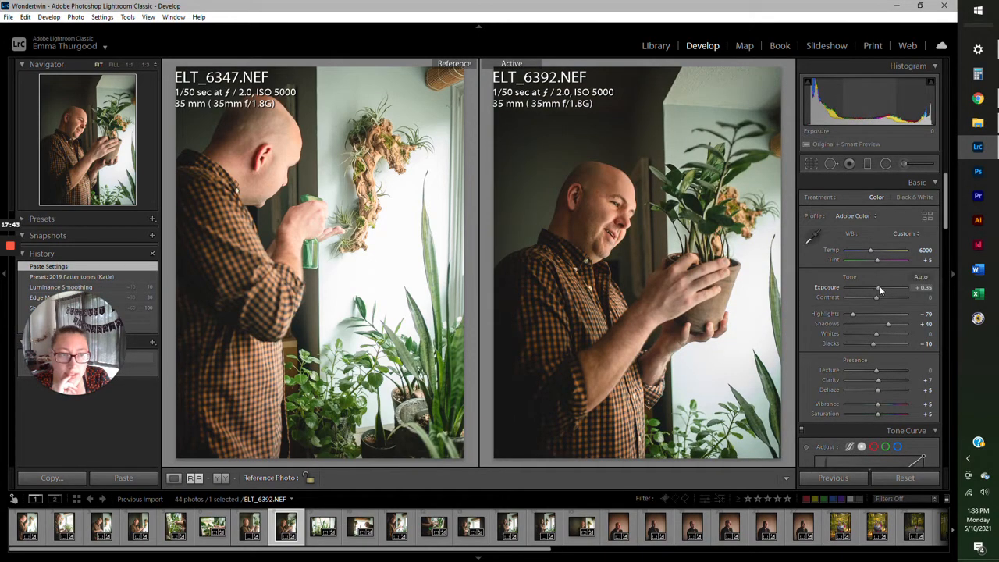
left_click_drag(880, 291, 882, 290)
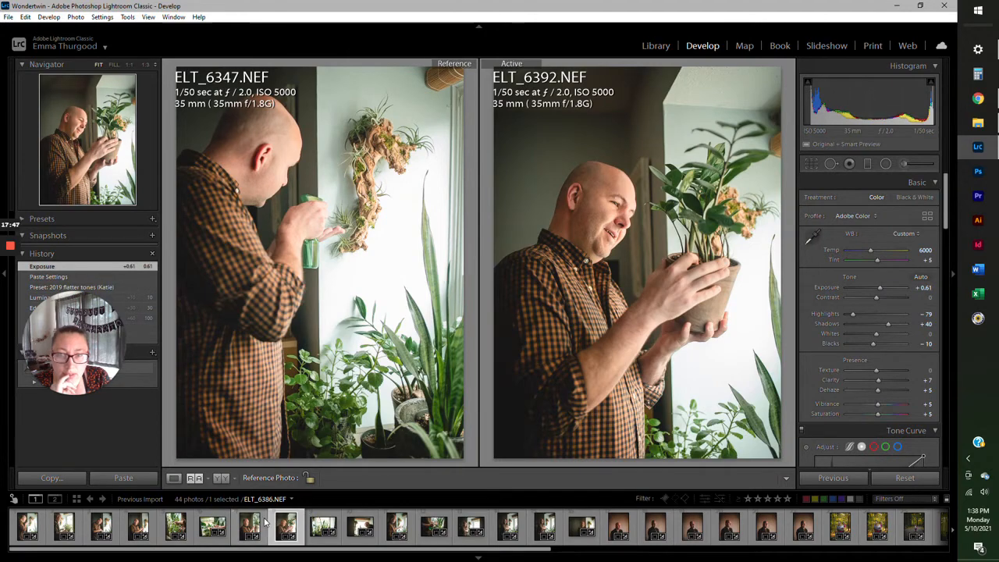
Raise the exposure of ELT_6402.NEF to +0.35 and make ELT_6361.NEF the reference photo
left_click(323, 526)
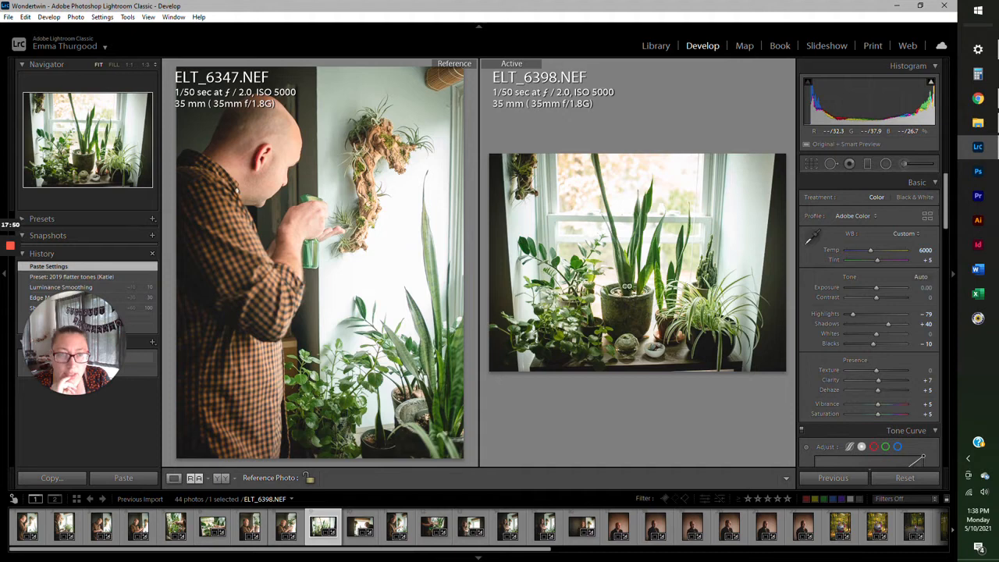
left_click(365, 525)
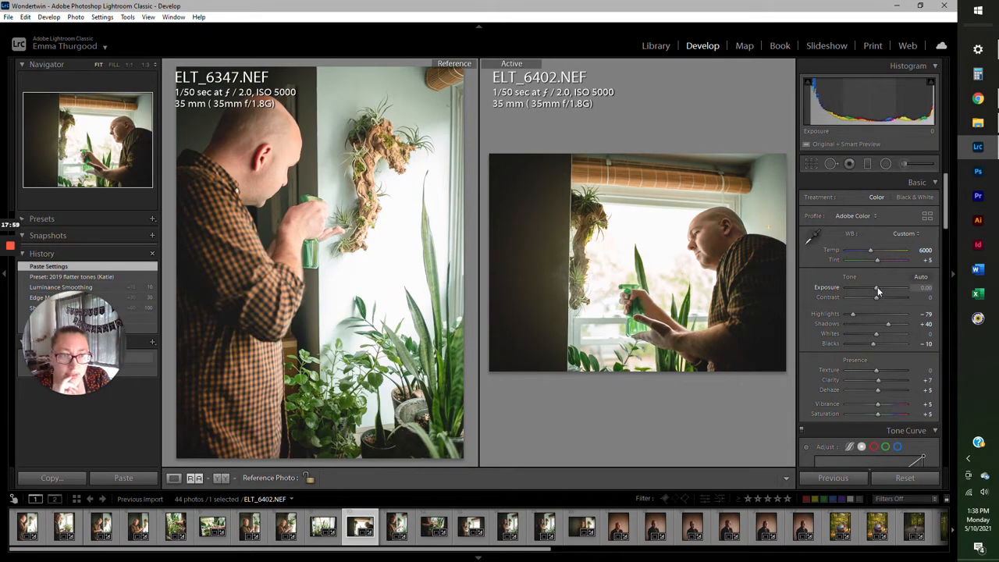
left_click_drag(878, 291, 880, 291)
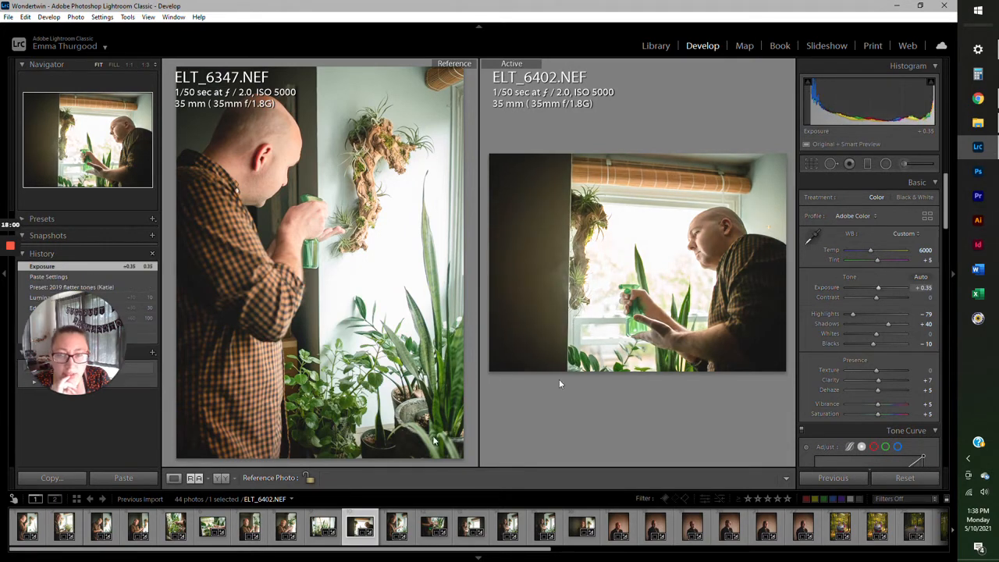
left_click_drag(64, 527, 357, 291)
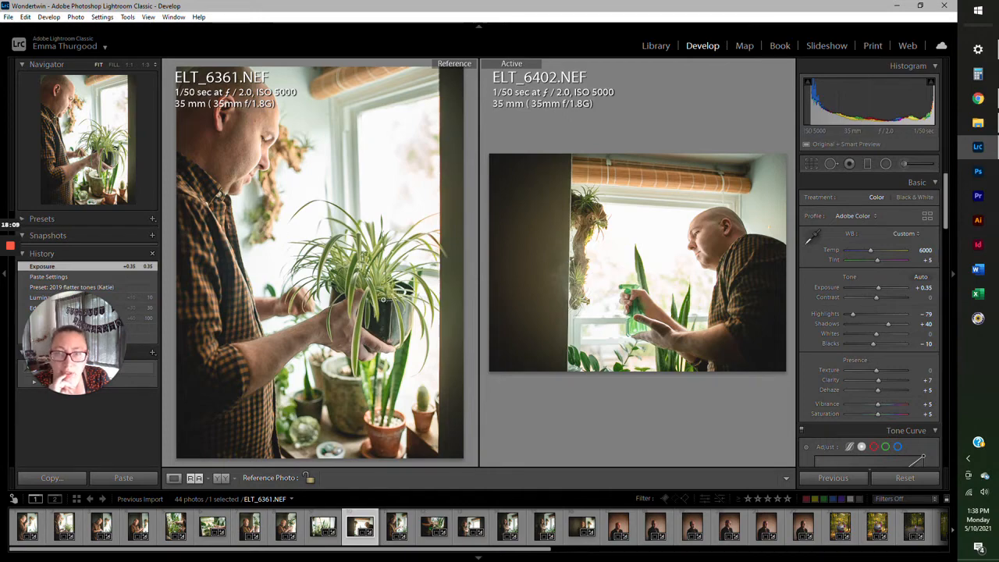
Raise the exposure of ELT_6412.NEF to +0.26 and of ELT_6416.NEF to +0.88 against the reference photo
left_click(397, 529)
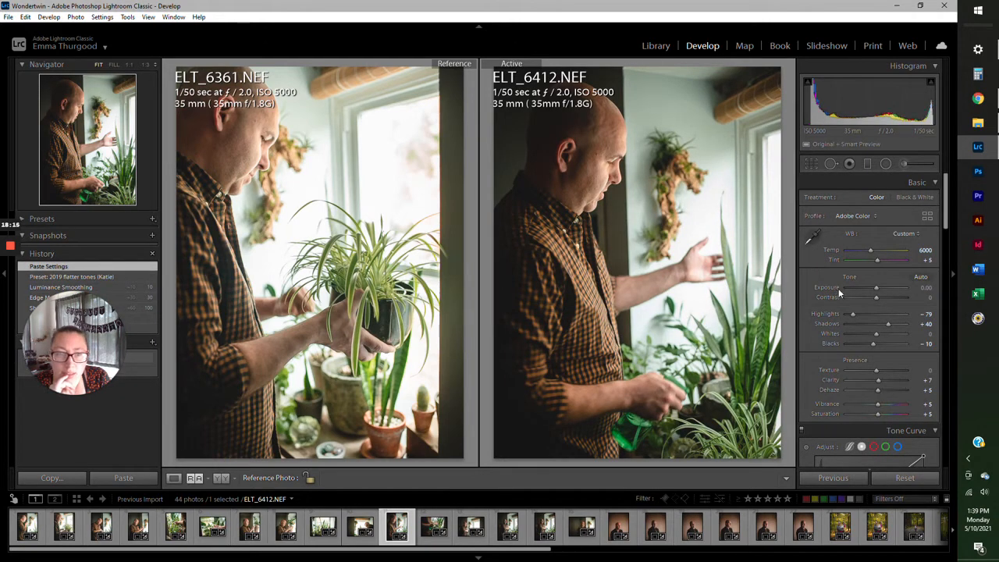
left_click_drag(875, 289, 879, 287)
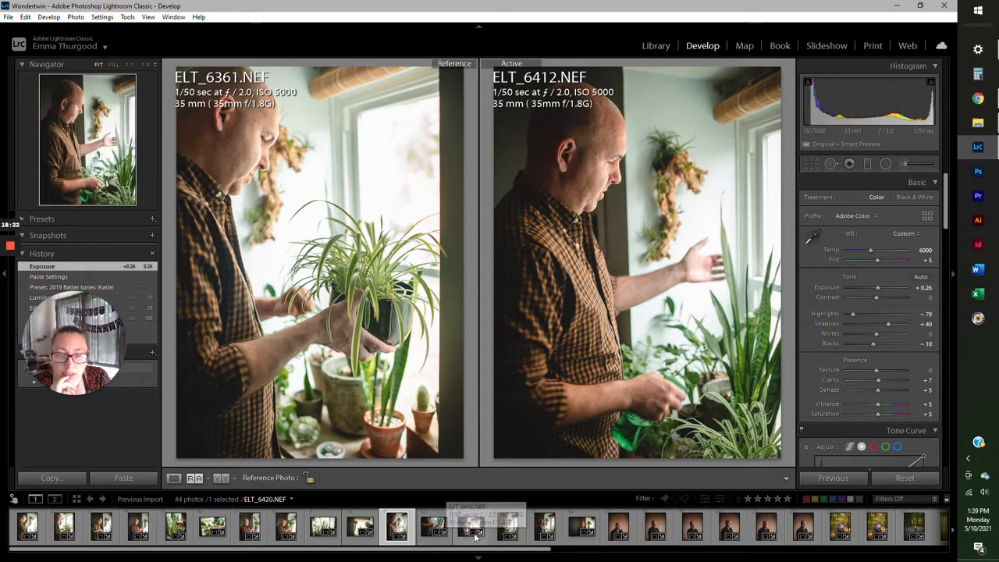
left_click(434, 528)
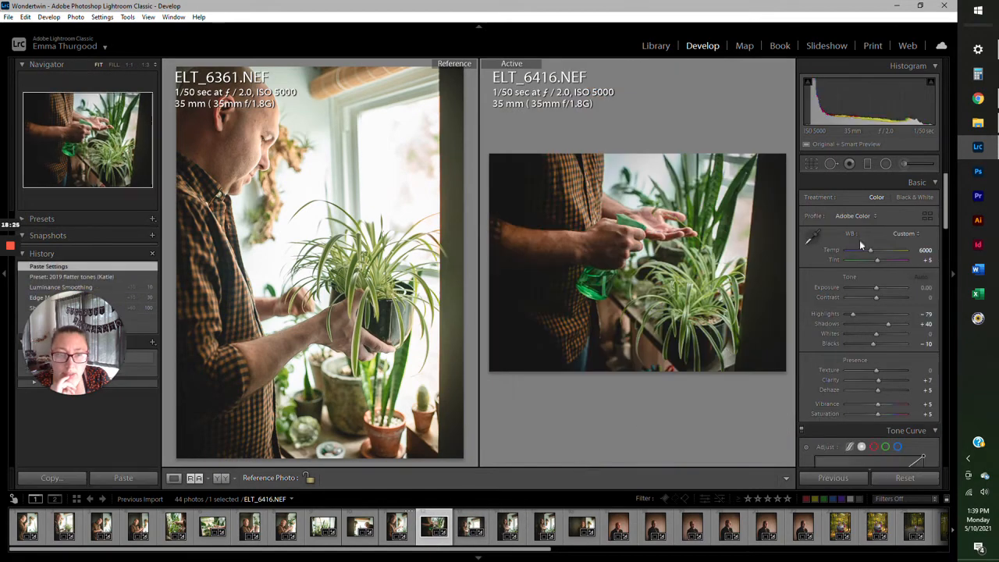
left_click_drag(877, 288, 880, 288)
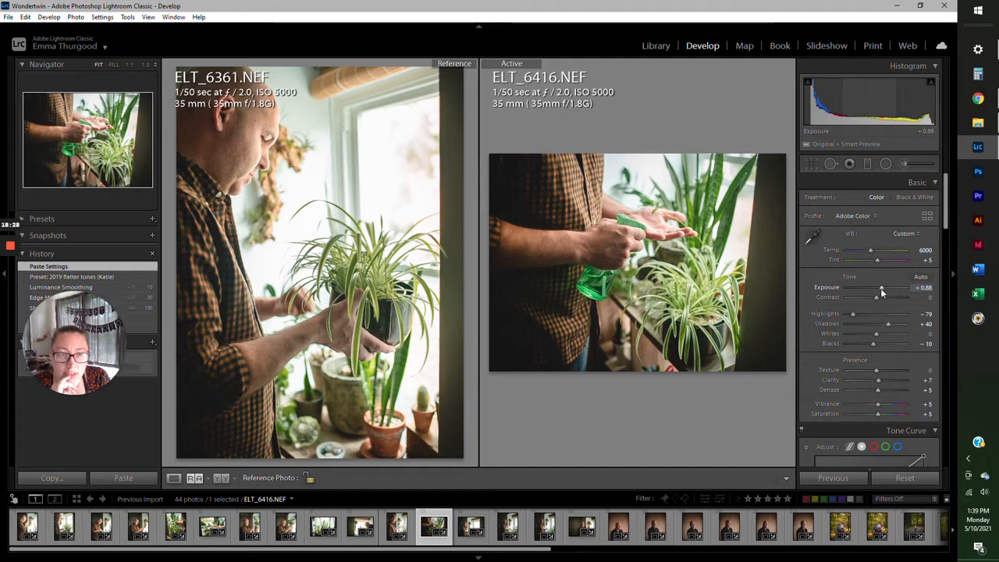
Compare ELT_6420.NEF with ELT_6347.NEF as the reference photo and raise its exposure to +0.26
left_click(478, 538)
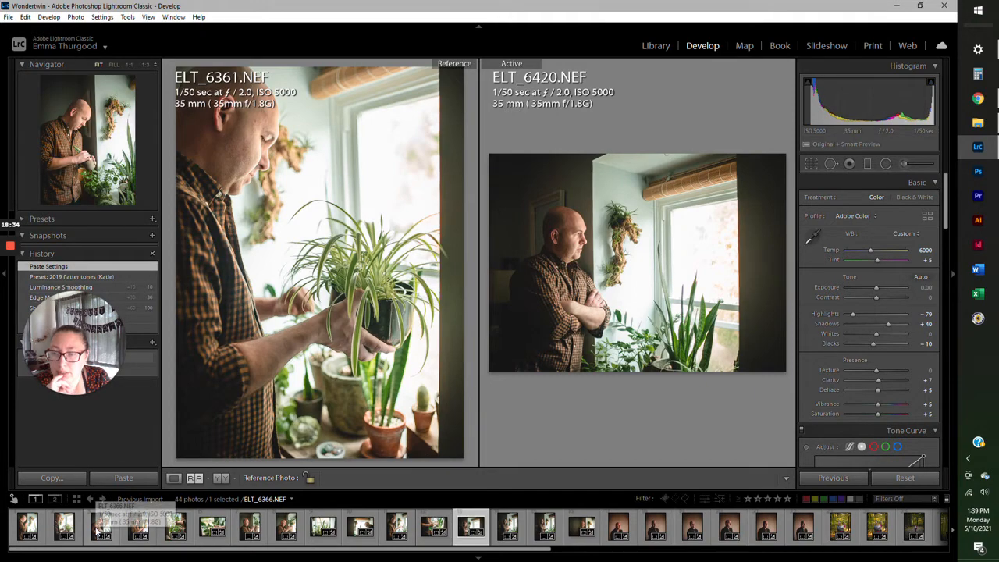
left_click_drag(27, 527, 316, 291)
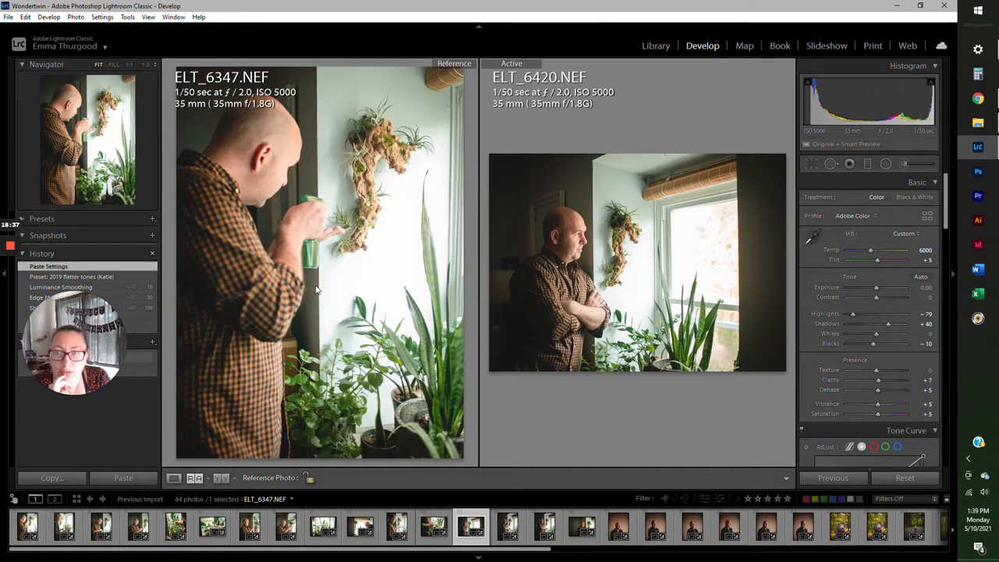
left_click(878, 289)
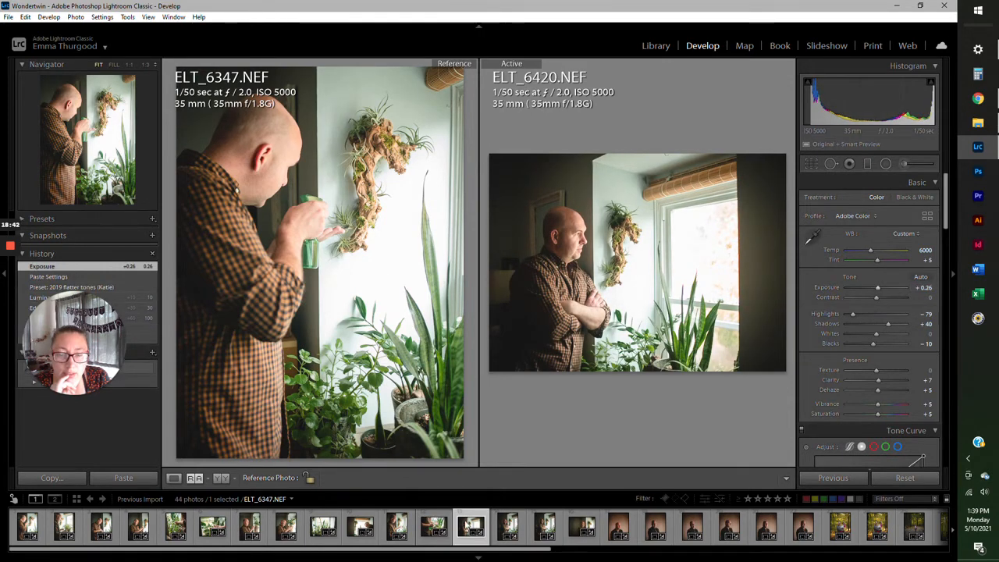
Raise the exposure of ELT_6425.NEF to +0.61 and of ELT_6427.NEF to +0.53 against the reference photo
left_click(509, 531)
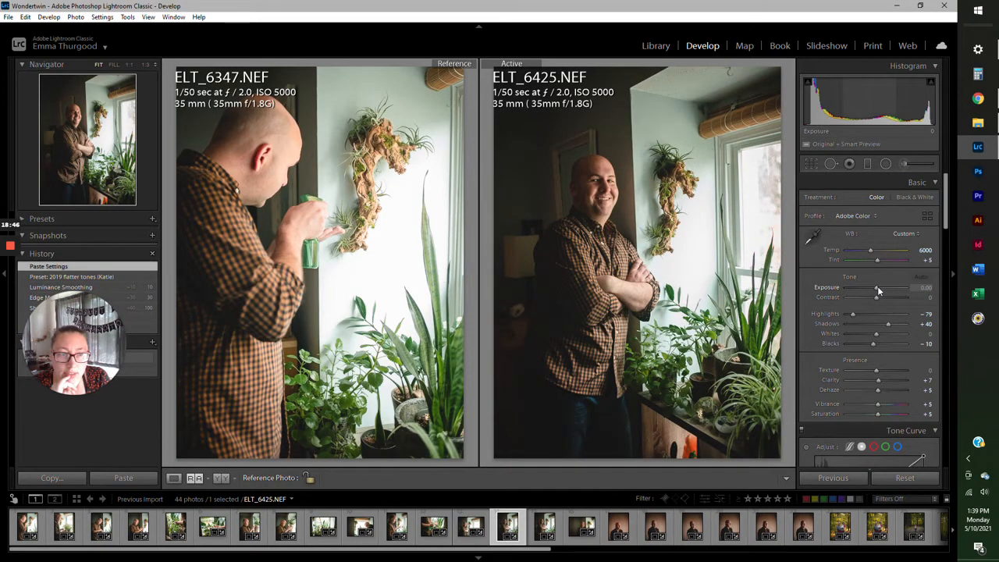
left_click_drag(882, 291, 882, 290)
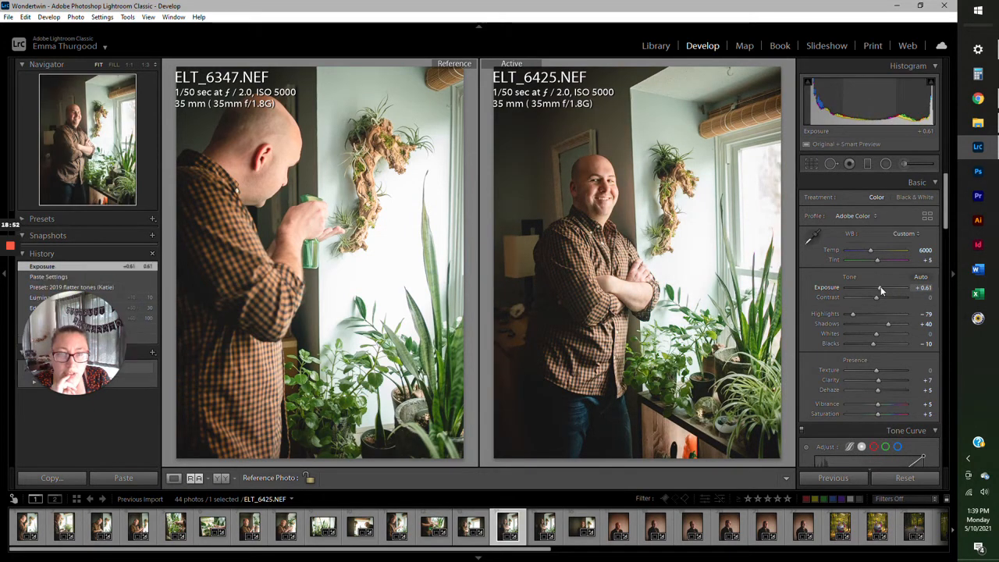
left_click(561, 528)
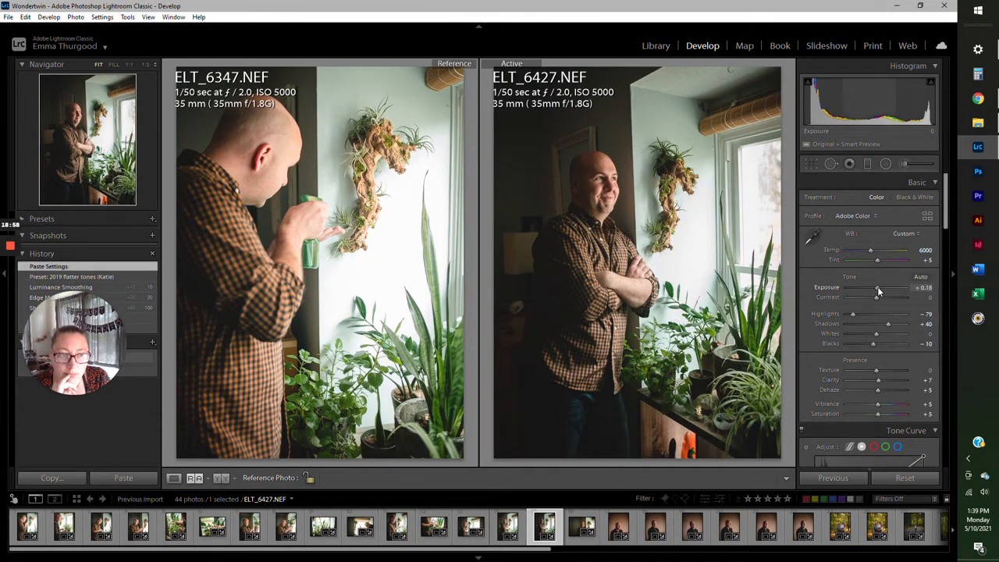
left_click_drag(879, 291, 881, 290)
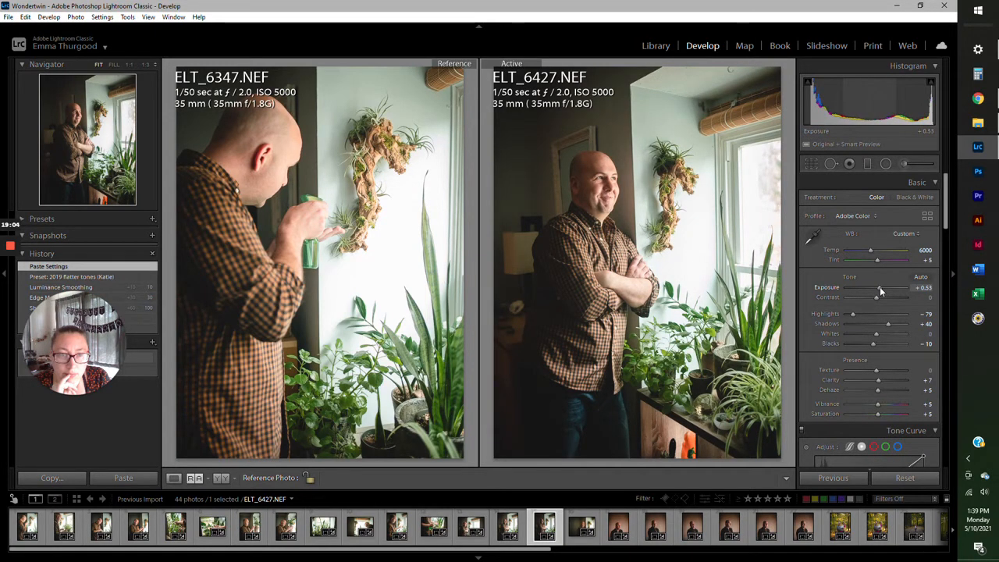
Return ELT_6441.NEF to its Paste Settings history state and raise its exposure to +0.53
left_click(581, 541)
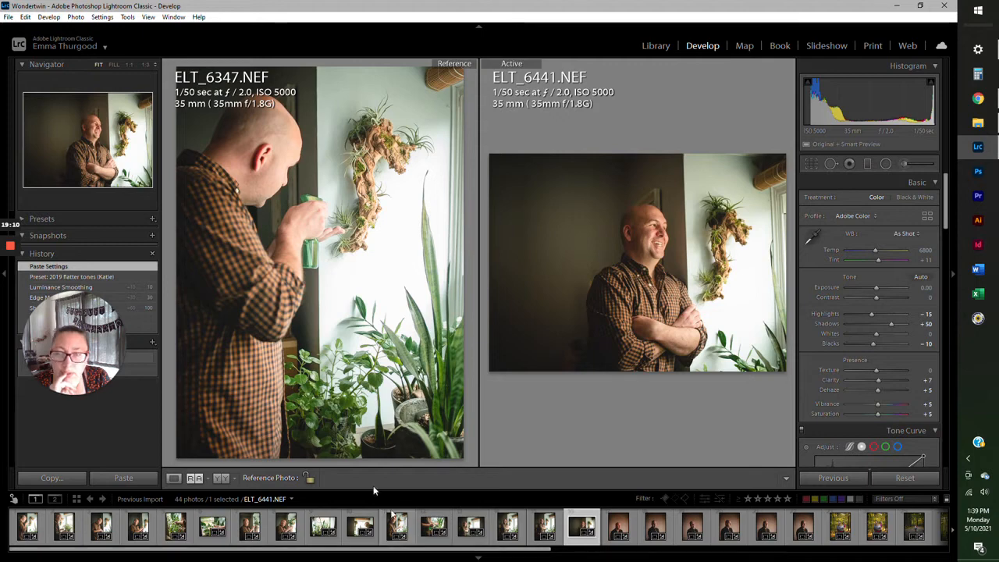
left_click(122, 276)
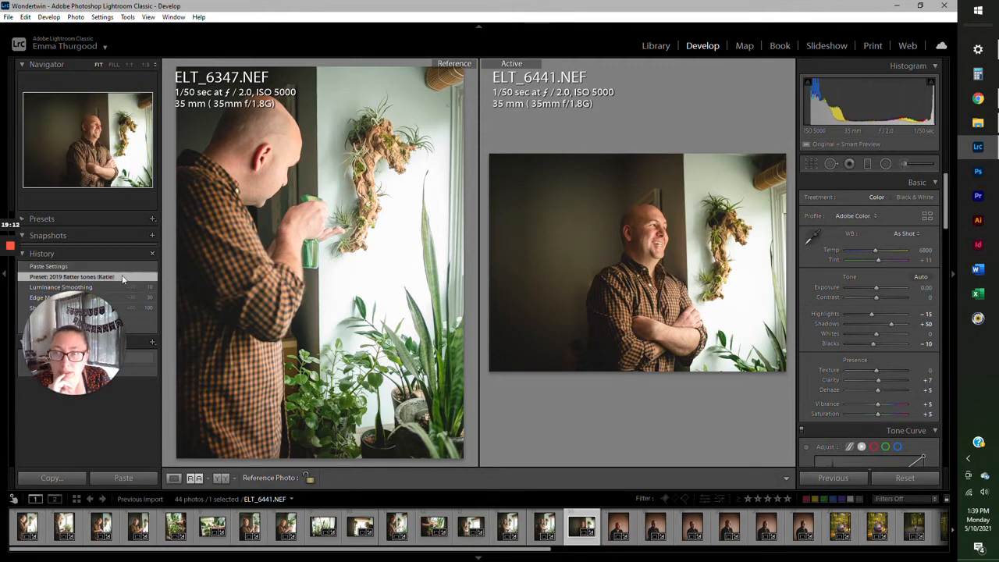
left_click(125, 263)
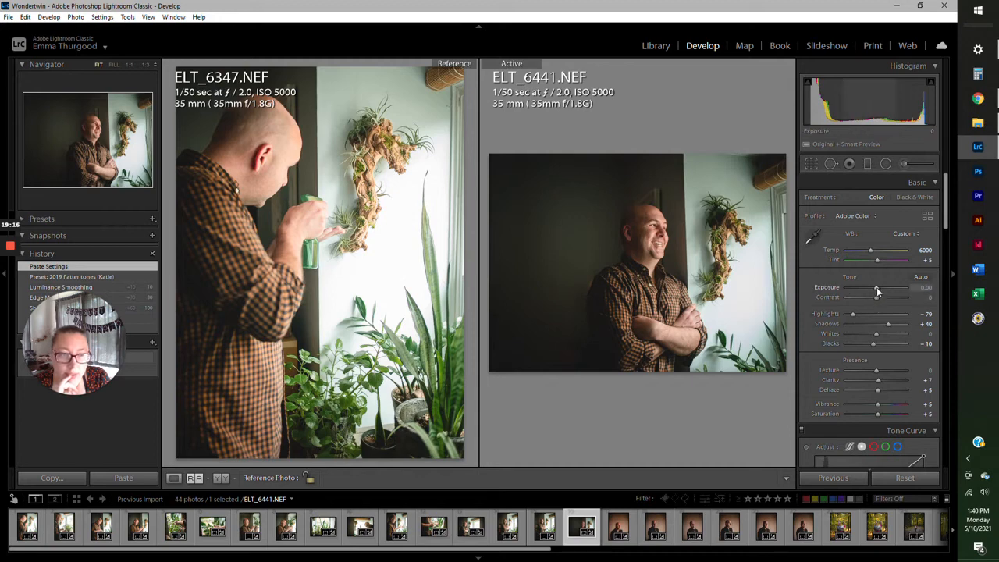
left_click_drag(878, 291, 881, 289)
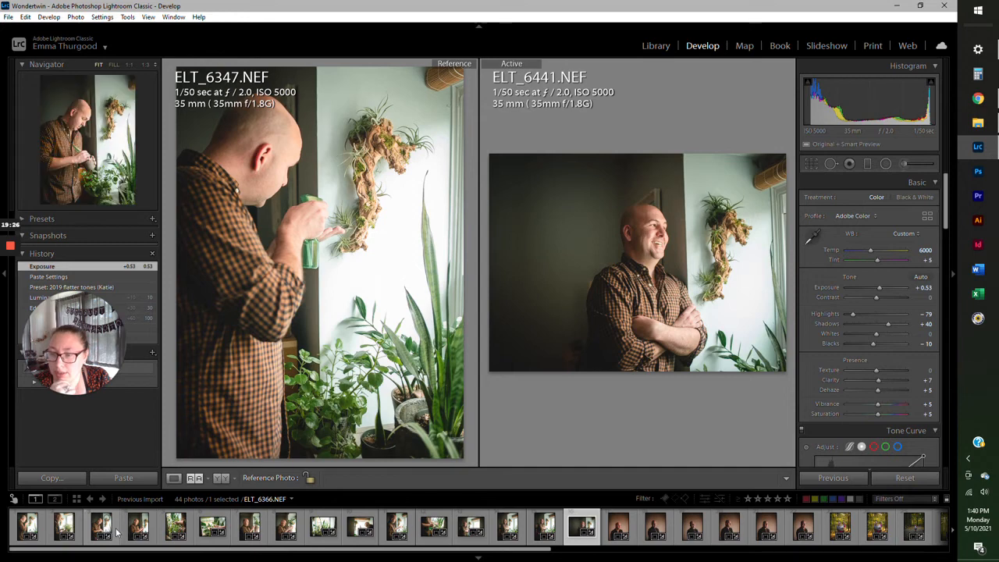
Leave Reference View for the single-photo Loupe view and open ELT_6366.NEF
key("shift+r")
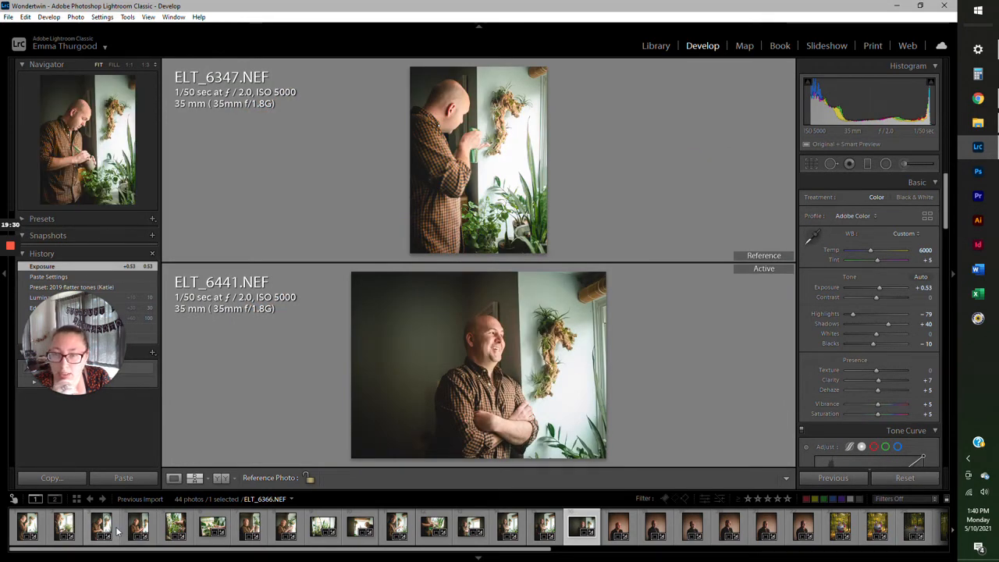
left_click(194, 480)
left_click(176, 480)
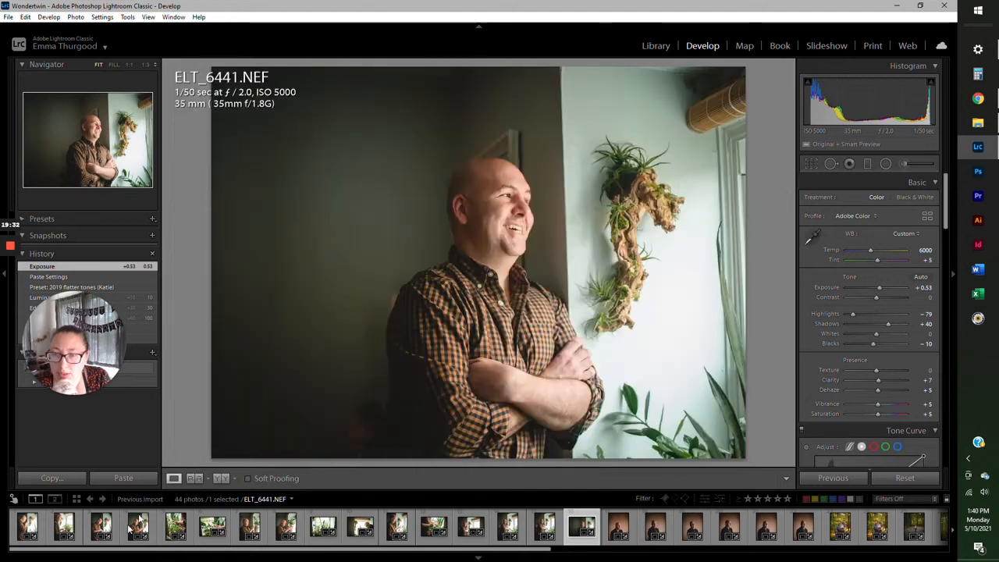
left_click(116, 529)
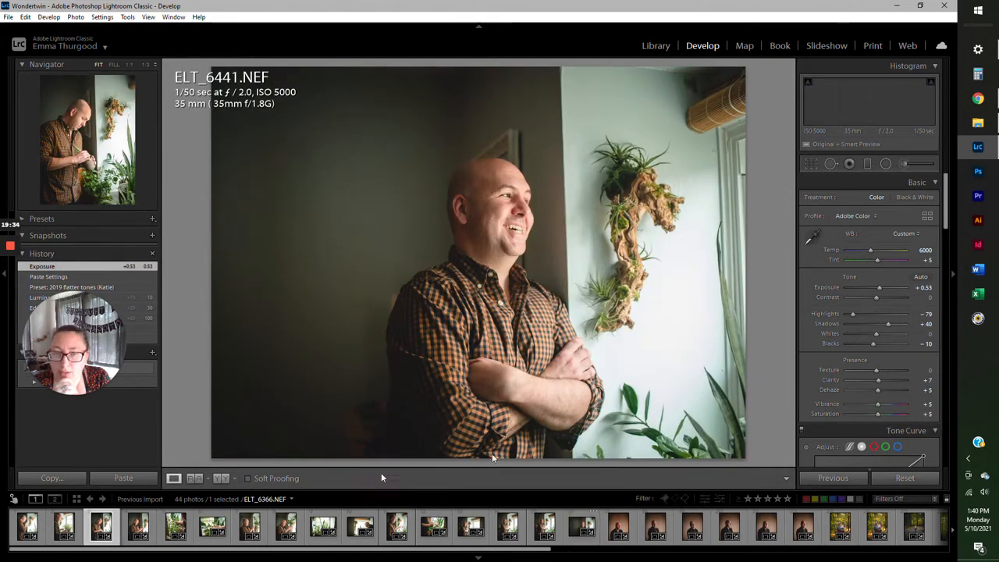
Straighten ELT_6366.NEF to a crop angle of 1.48, shift the crop lower on the photo and move on to ELT_6371.NEF
left_click(811, 164)
left_click_drag(620, 196, 626, 201)
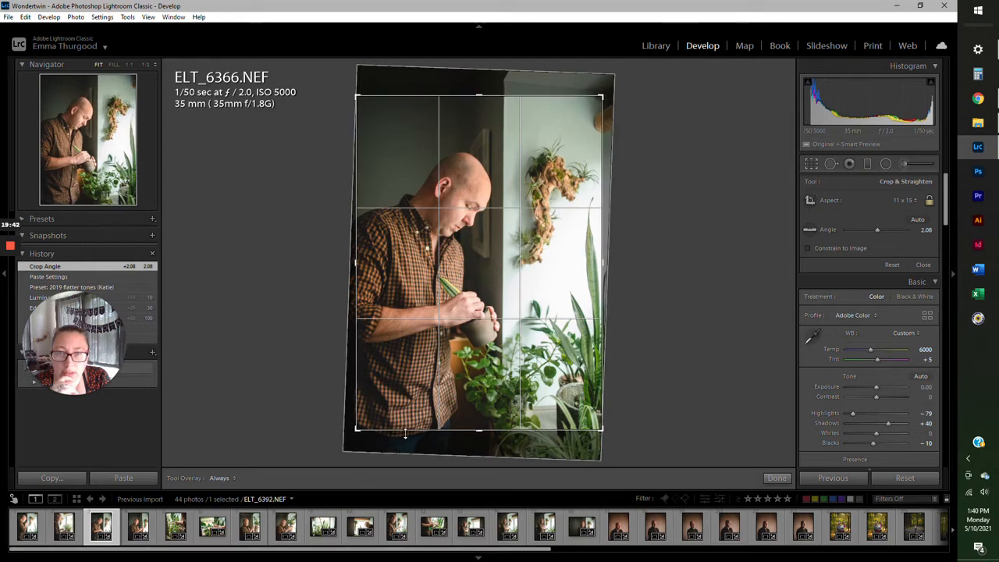
left_click_drag(678, 285, 673, 284)
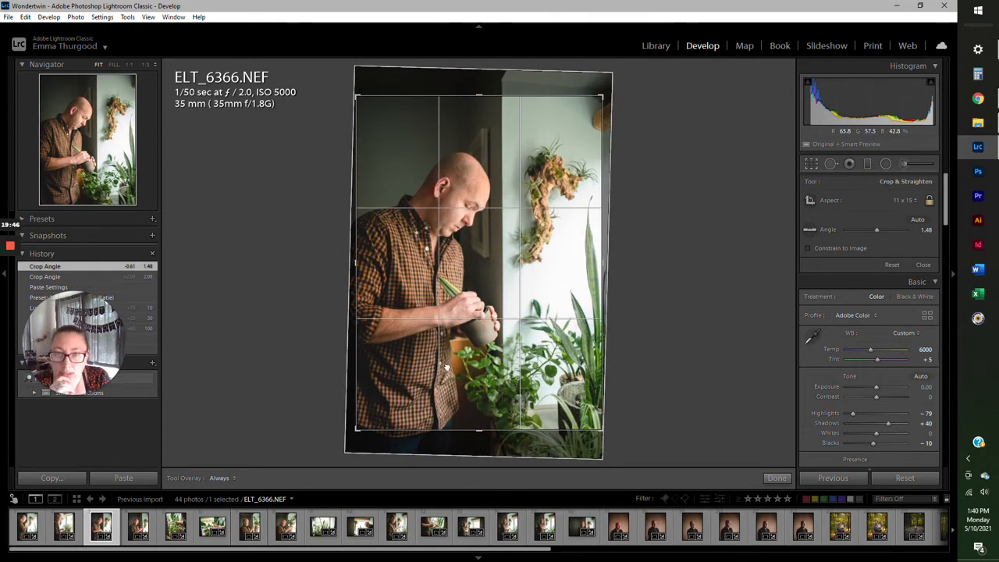
mouse_move(446, 370)
left_mouse_down()
mouse_move(450, 345)
mouse_move(447, 356)
left_mouse_up()
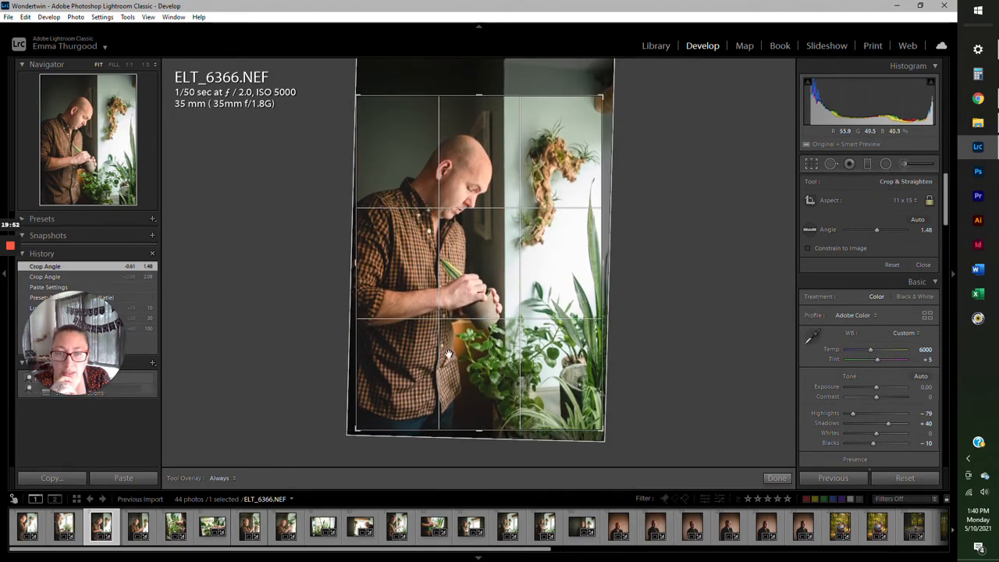
left_click(810, 164)
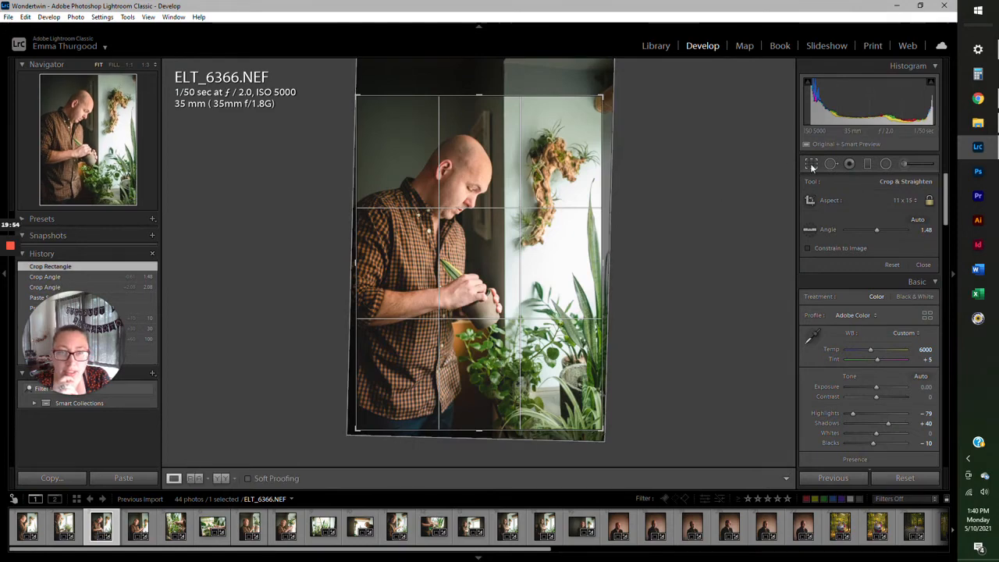
key("Right")
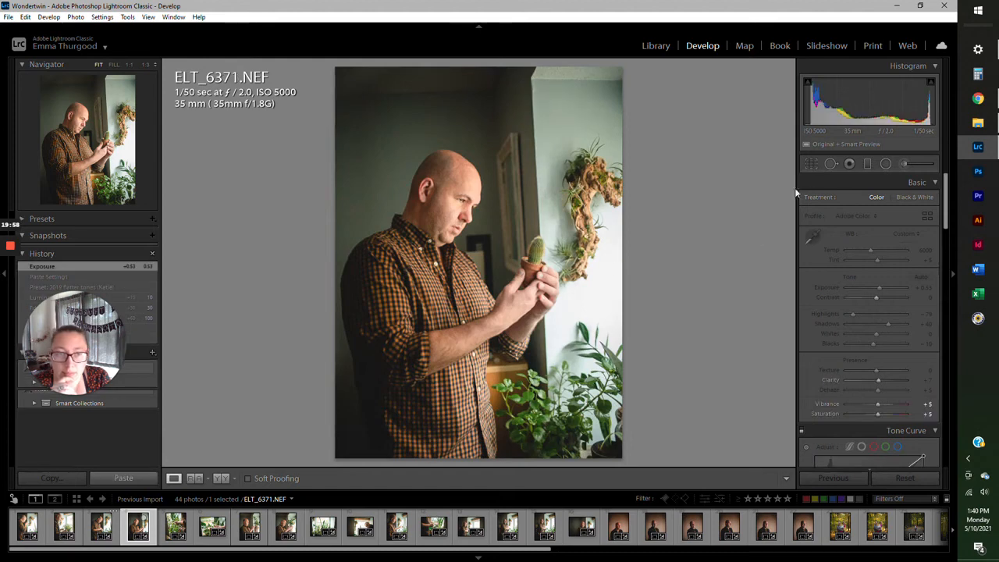
Straighten ELT_6371.NEF to a crop angle of 2.35 and shift the crop lower on the photo
left_click(811, 163)
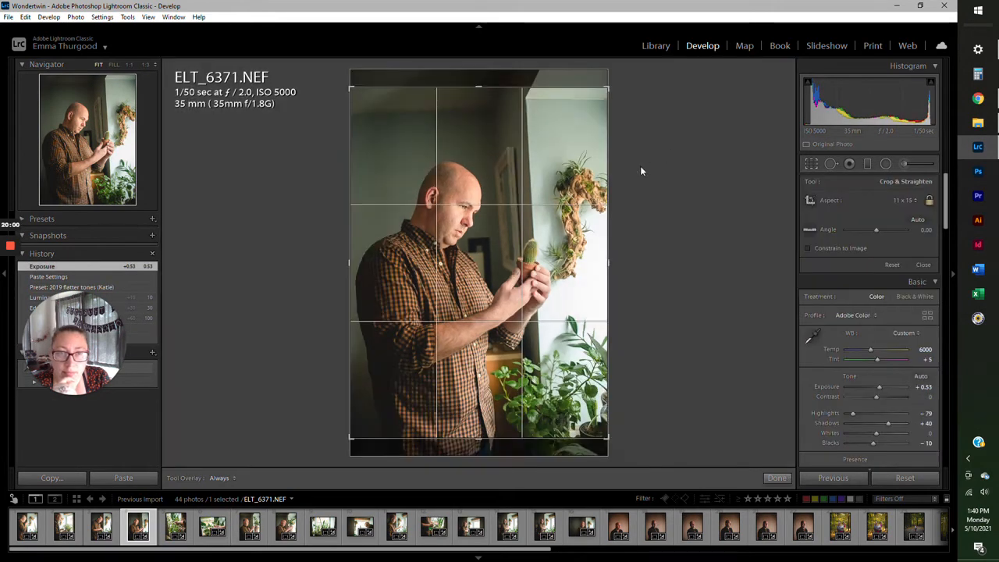
left_click_drag(626, 179, 630, 184)
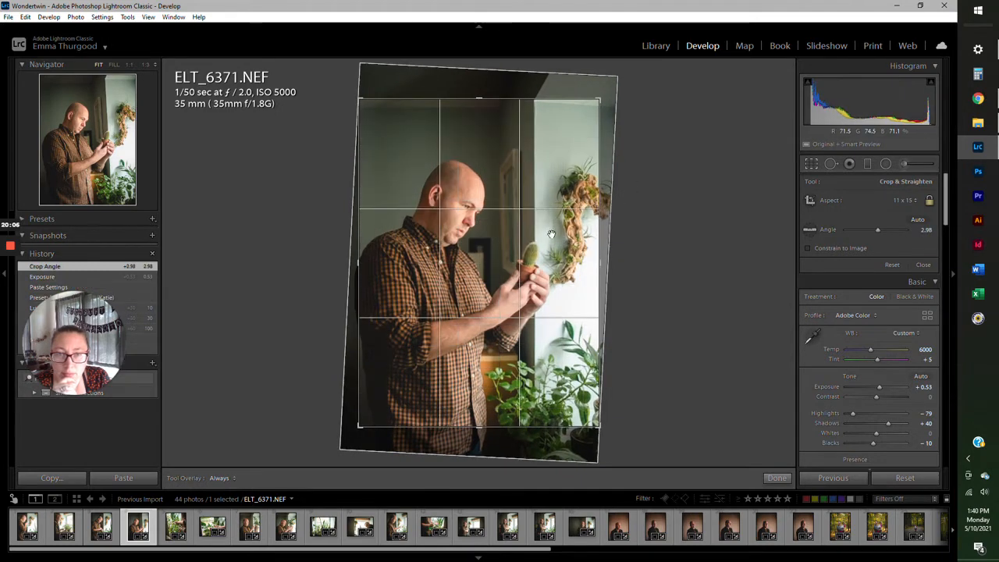
left_click_drag(553, 236, 553, 216)
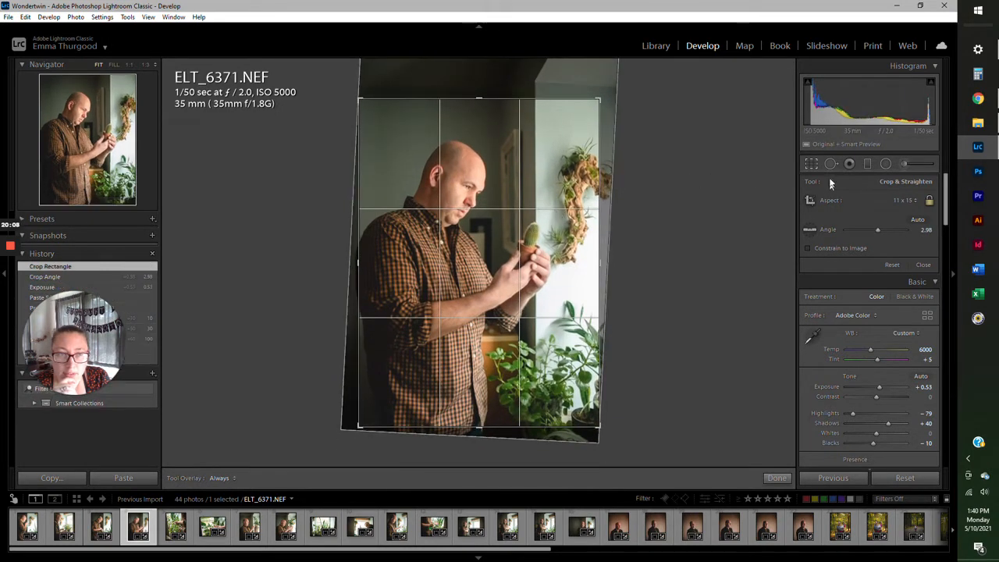
left_click(812, 164)
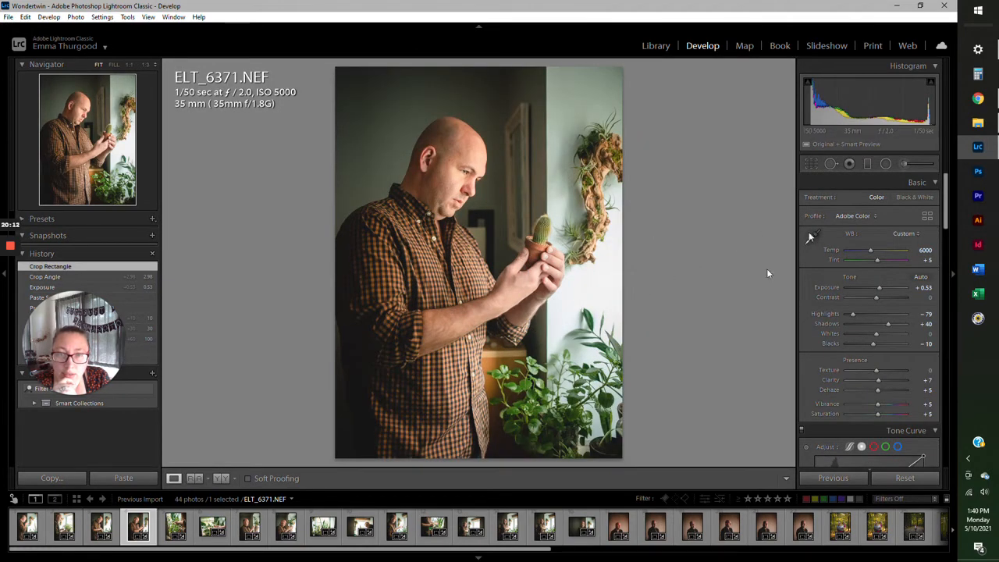
key("r")
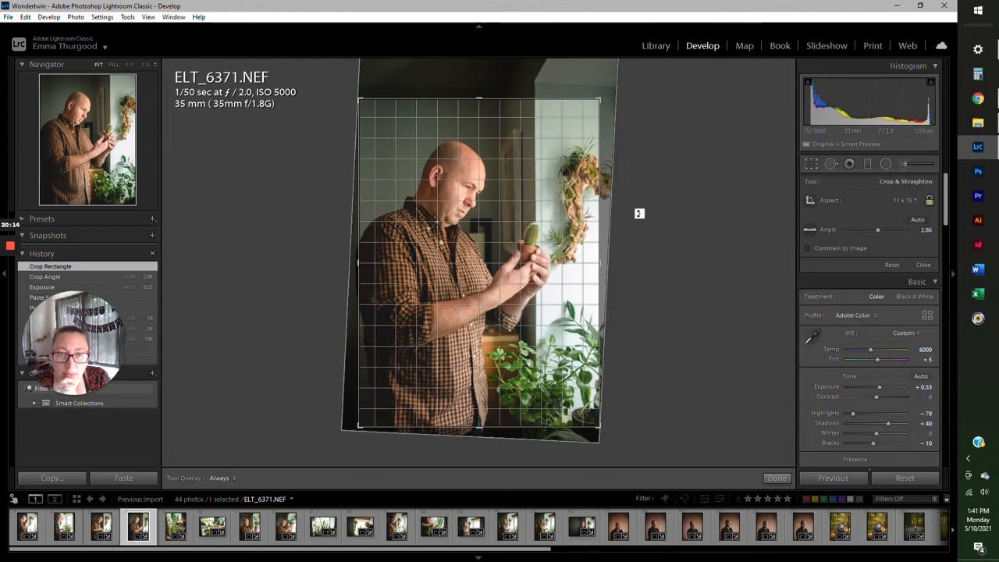
left_click_drag(639, 213, 638, 214)
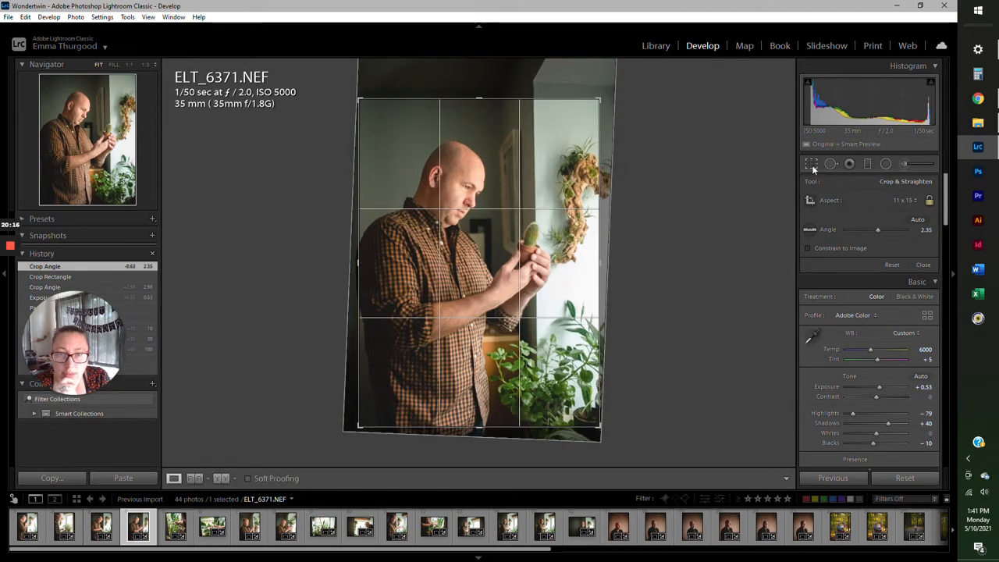
left_click(812, 164)
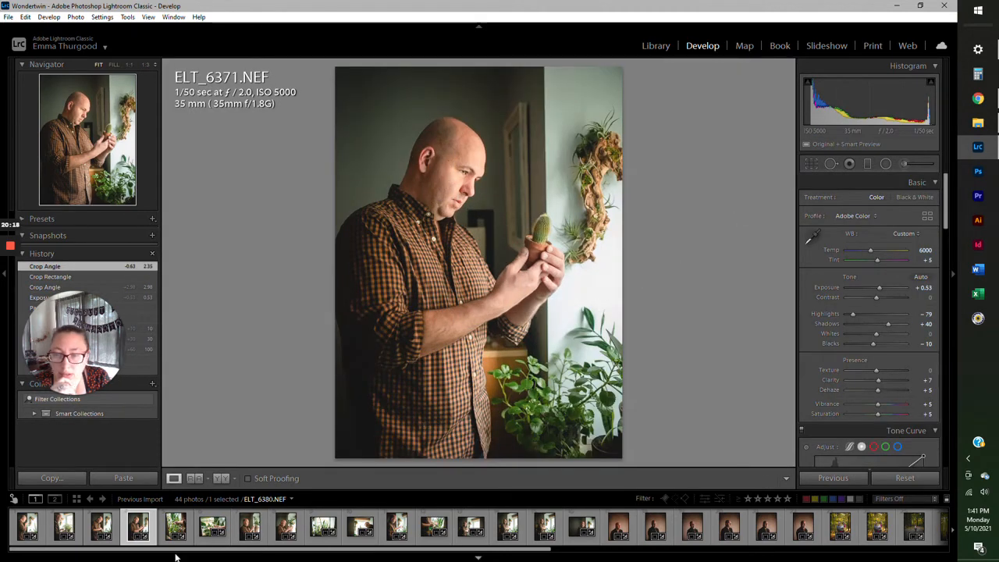
Move on to ELT_6377.NEF, straighten it to a crop angle of 5.79 and shift the crop higher on the photo
key("Right")
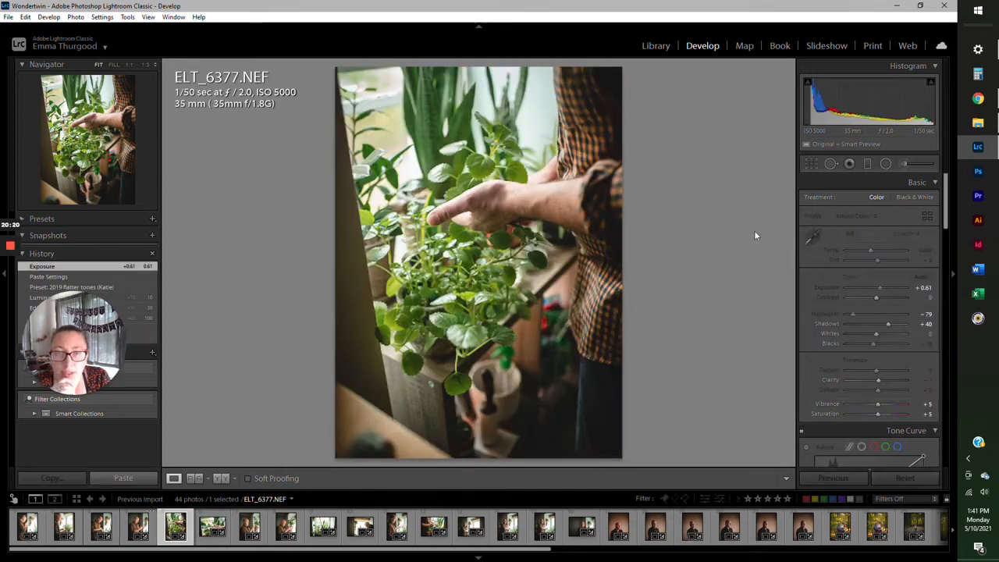
left_click(812, 164)
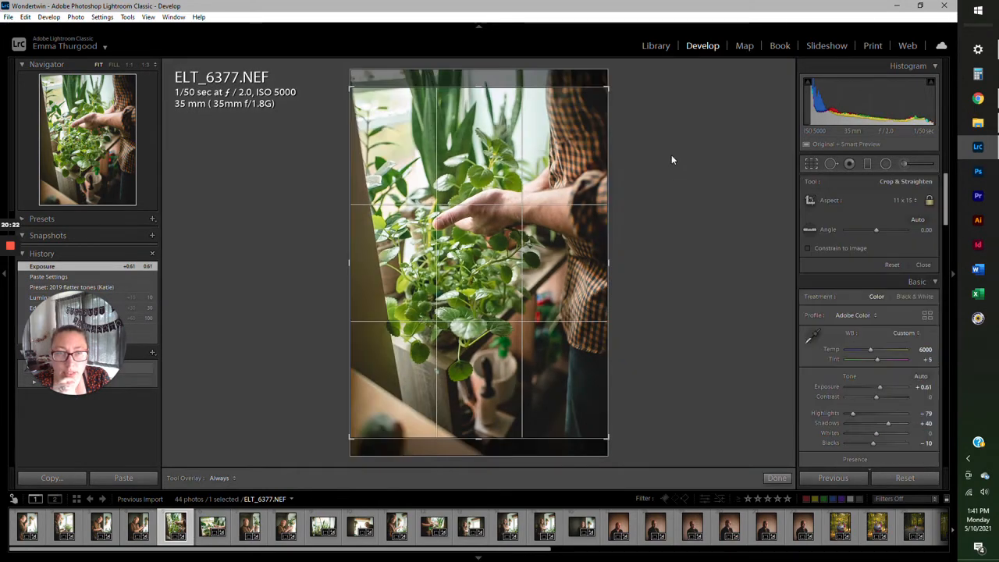
left_click_drag(634, 156, 595, 187)
left_click_drag(690, 182, 690, 194)
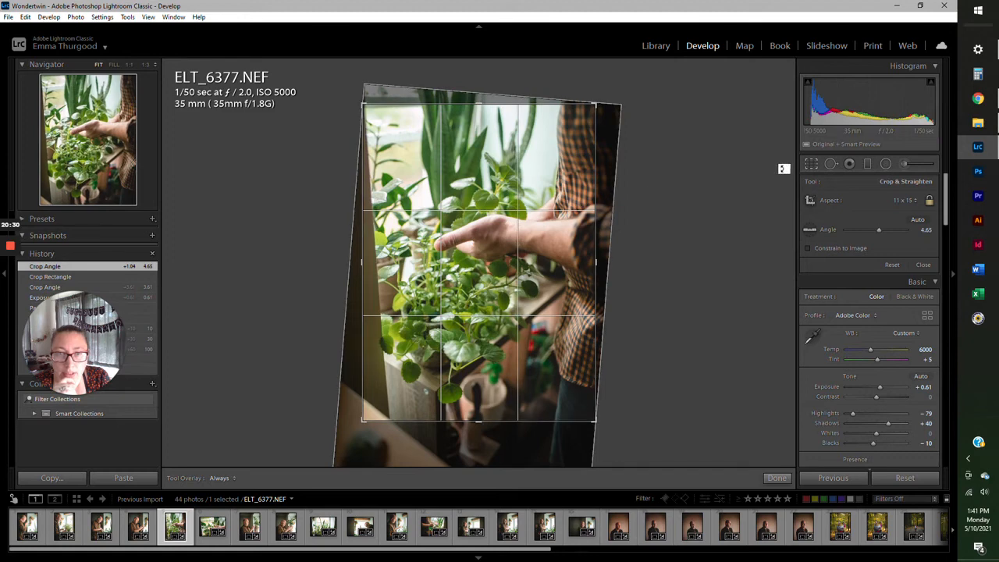
left_click(812, 165)
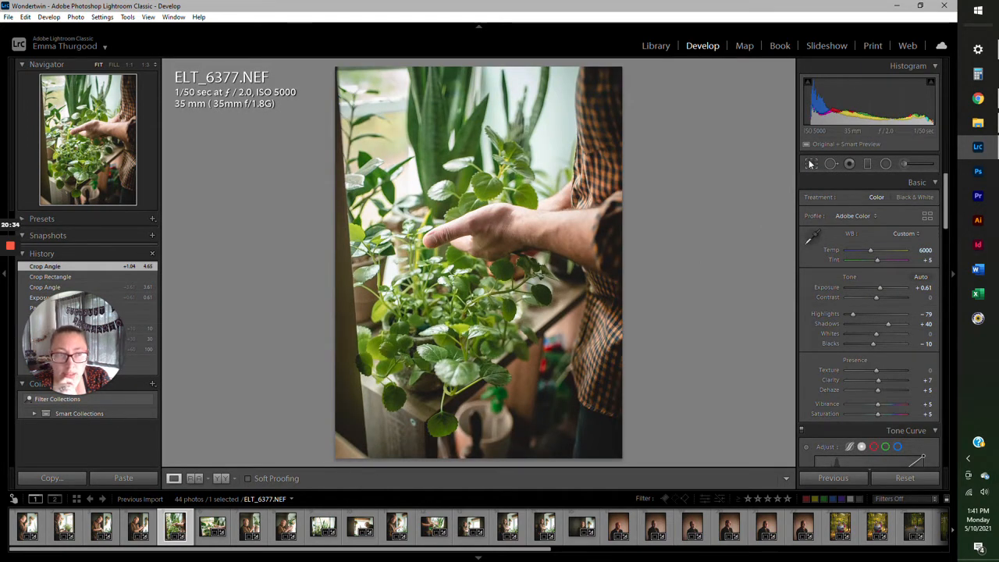
left_click(811, 164)
left_click_drag(660, 192, 668, 195)
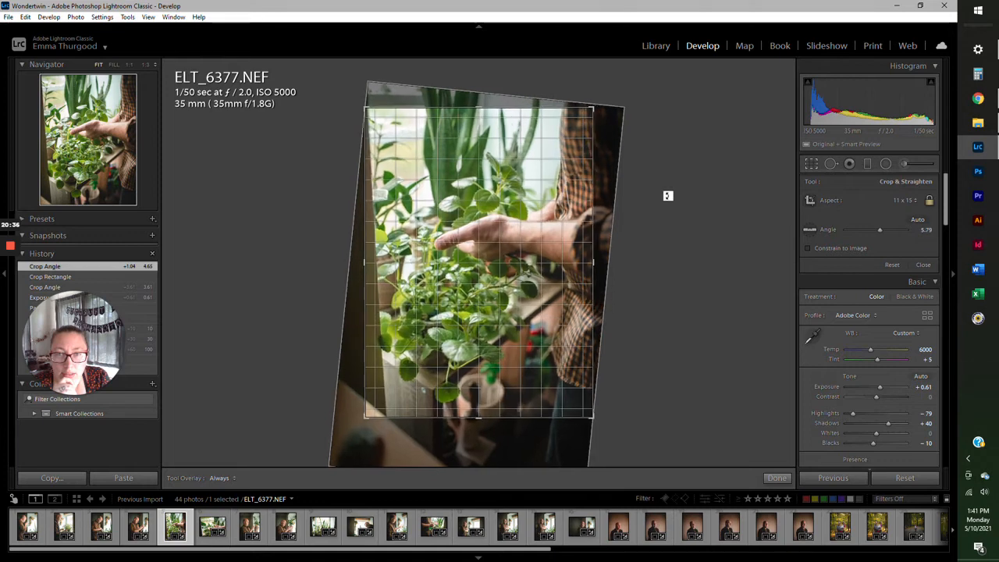
left_click(812, 165)
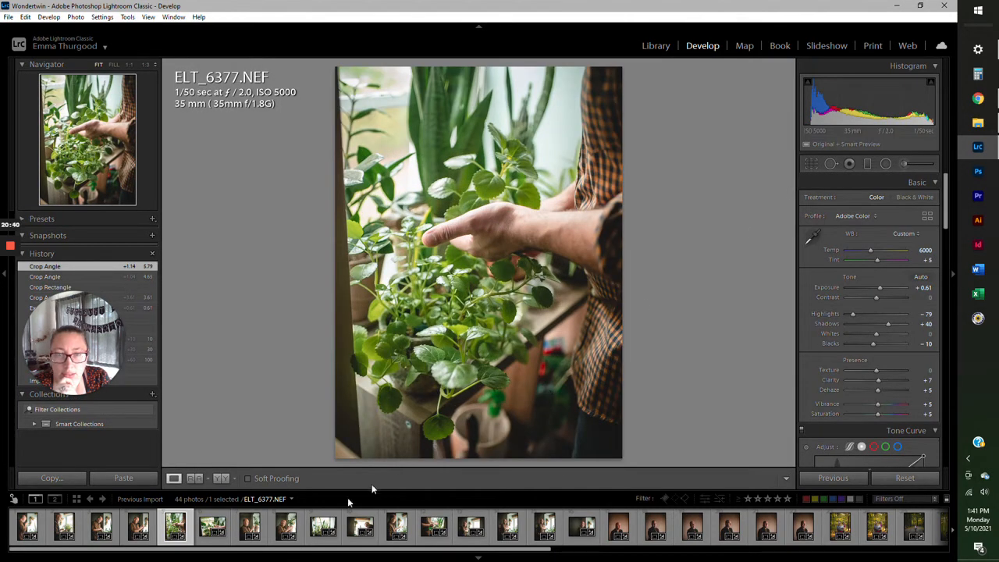
Open ELT_6380.NEF, straighten it to a crop angle of 2.70 and shift the crop toward the photo's right side
left_click(212, 525)
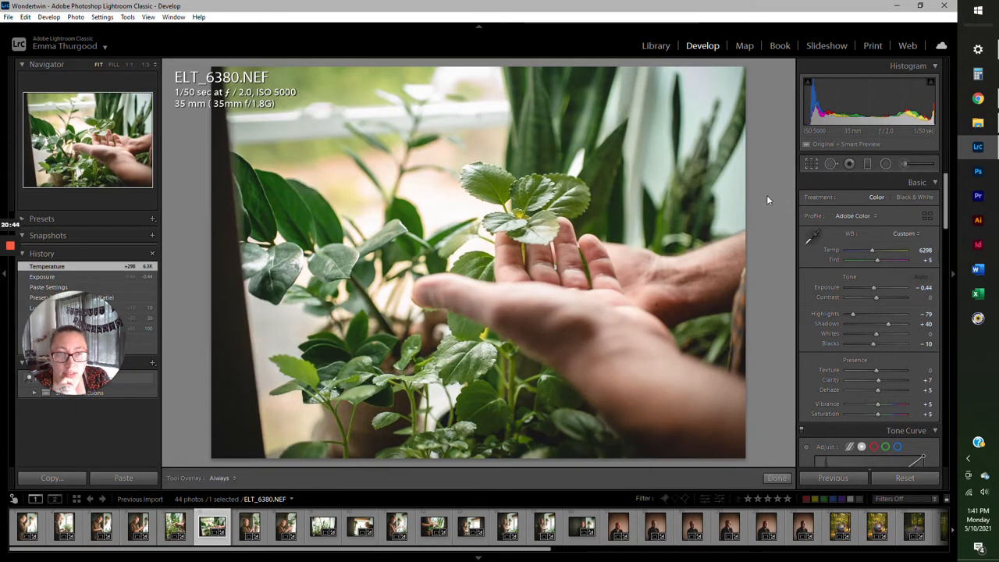
key("r")
left_click_drag(777, 178, 770, 197)
left_click_drag(619, 231, 585, 227)
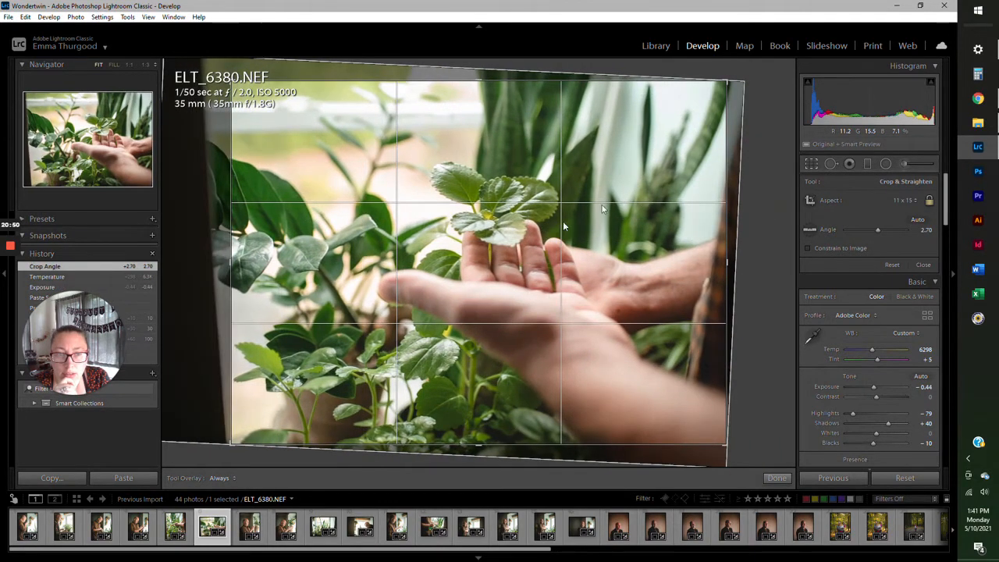
left_click(812, 165)
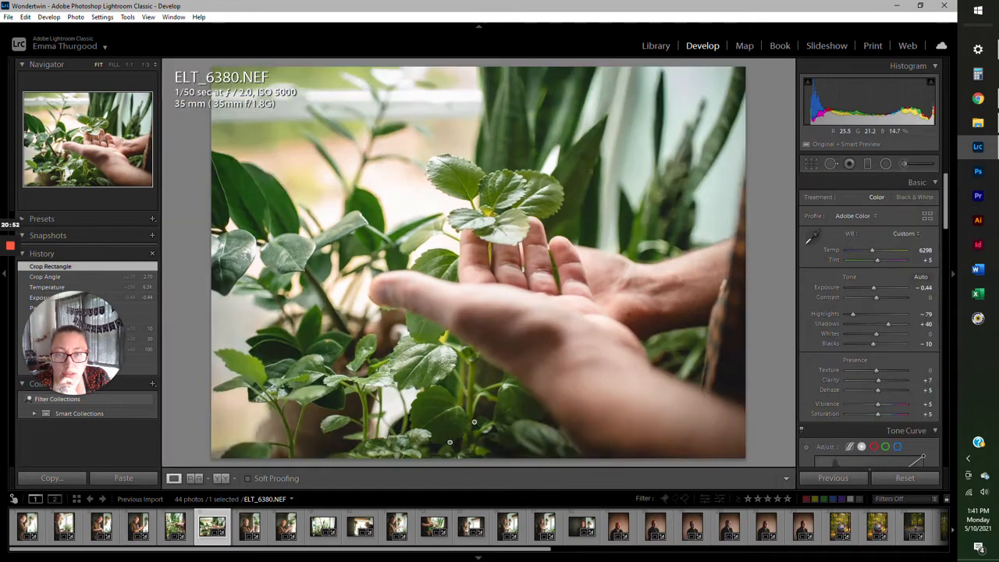
Open ELT_6386.NEF, straighten it to a crop angle of 1.49 and shift the crop to the lower part of the photo
left_click(250, 525)
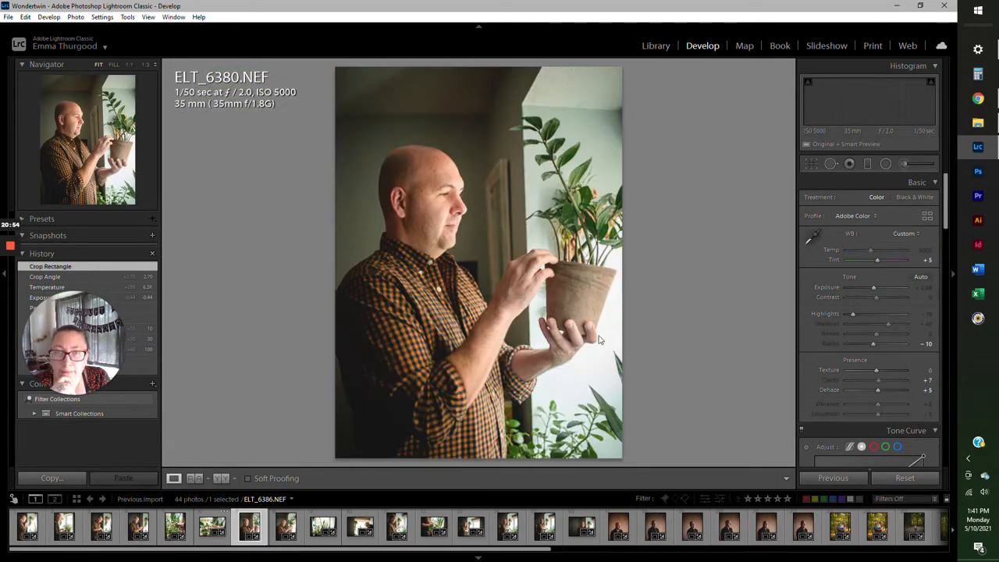
left_click(812, 164)
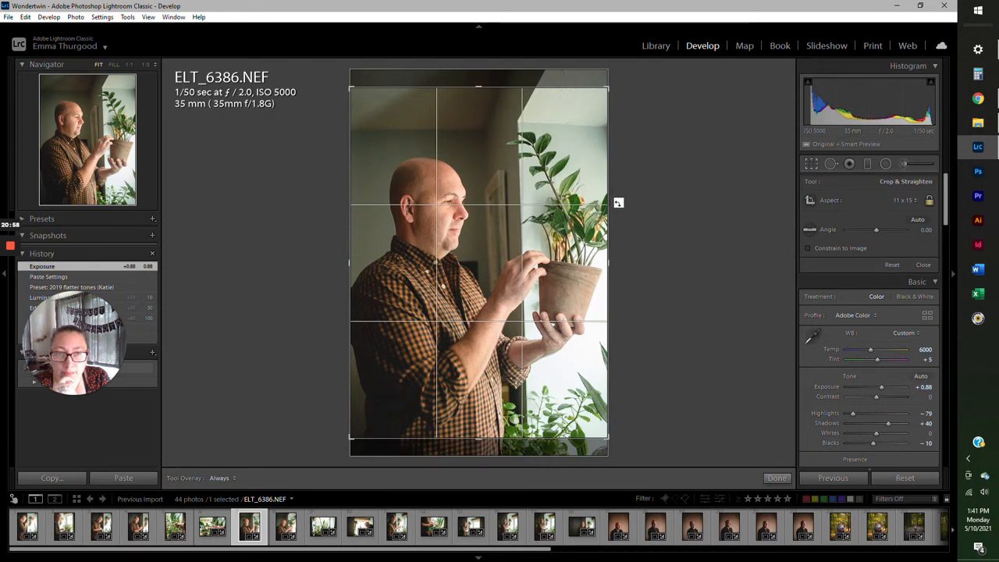
left_click_drag(617, 203, 621, 208)
left_click_drag(506, 250, 481, 202)
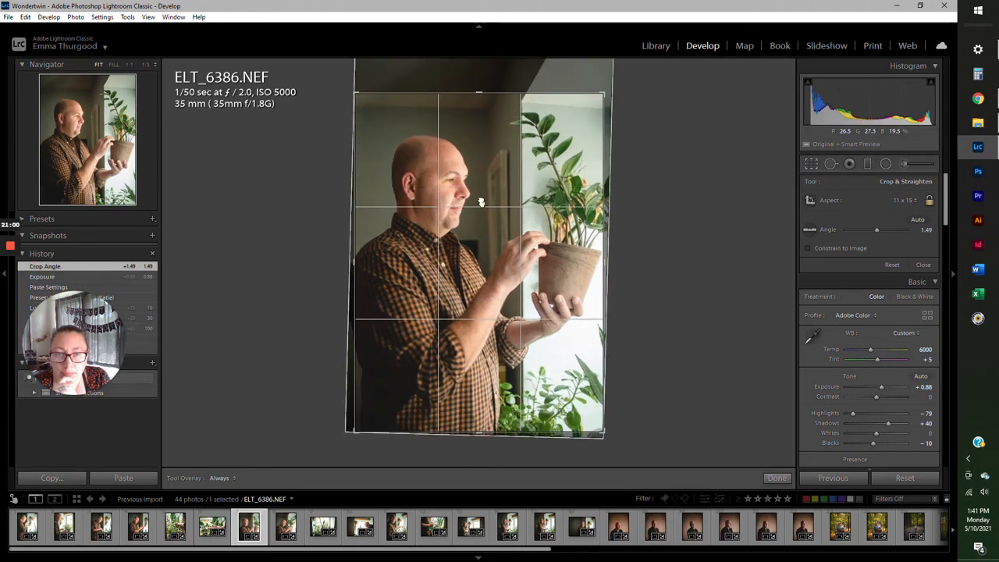
left_click(810, 164)
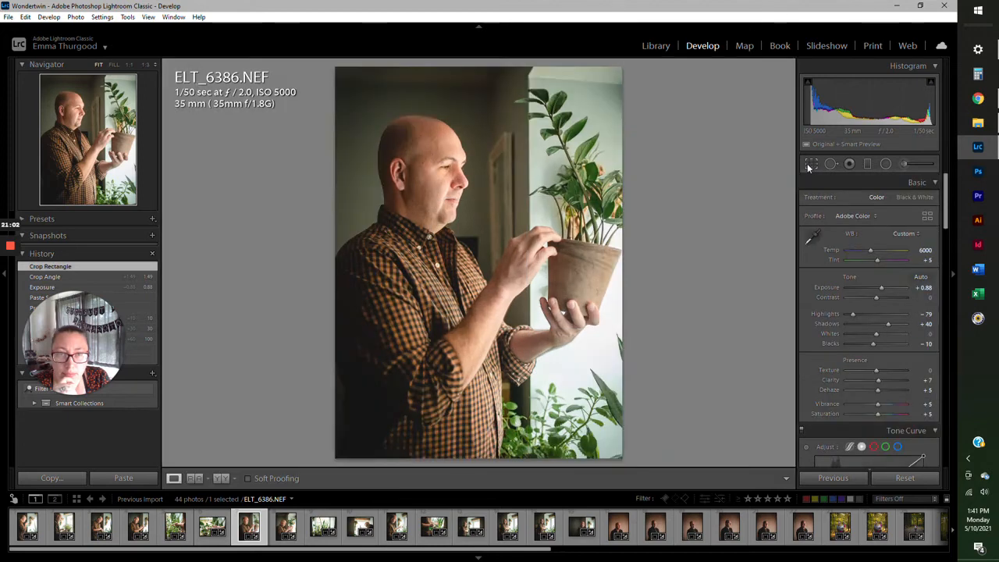
Open ELT_6392.NEF, straighten it to a crop angle of 1.08 and shift the crop lower on the photo
left_click(299, 533)
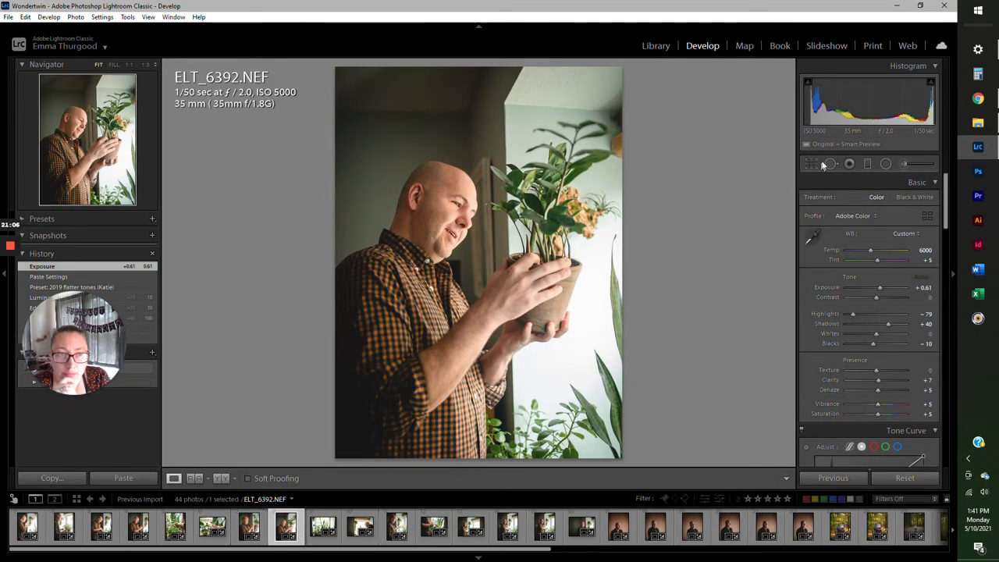
left_click(810, 165)
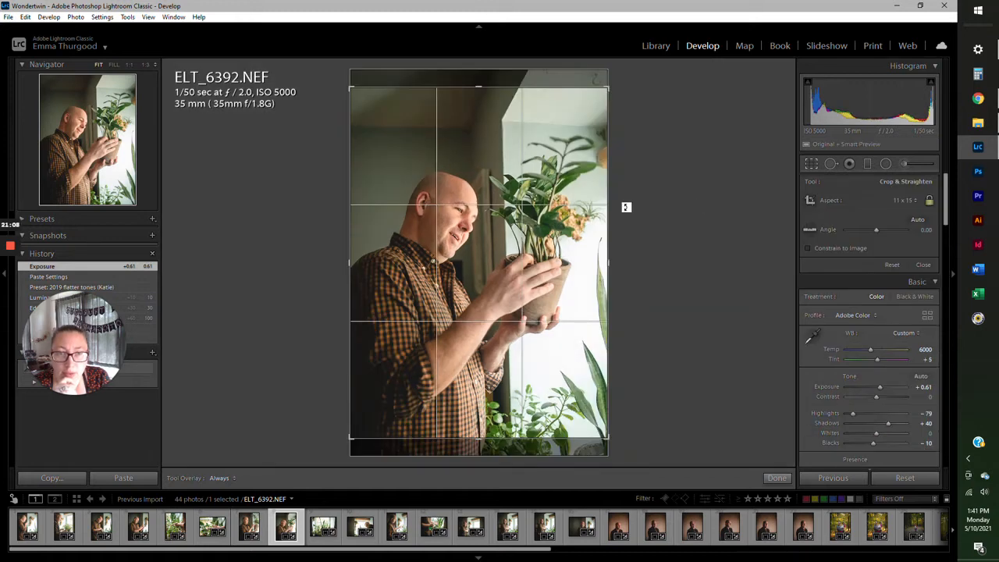
left_click_drag(627, 208, 628, 211)
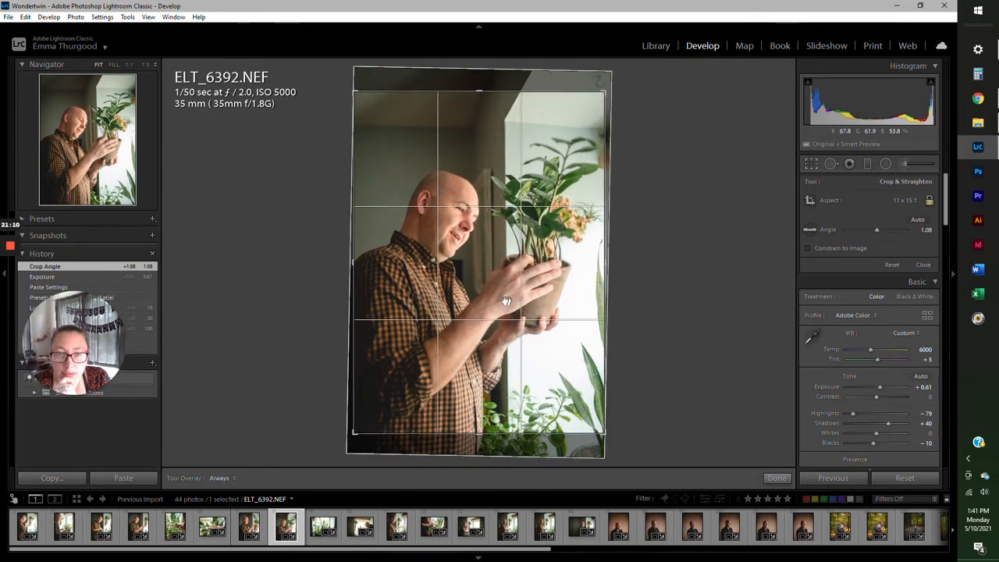
left_click_drag(509, 296, 505, 275)
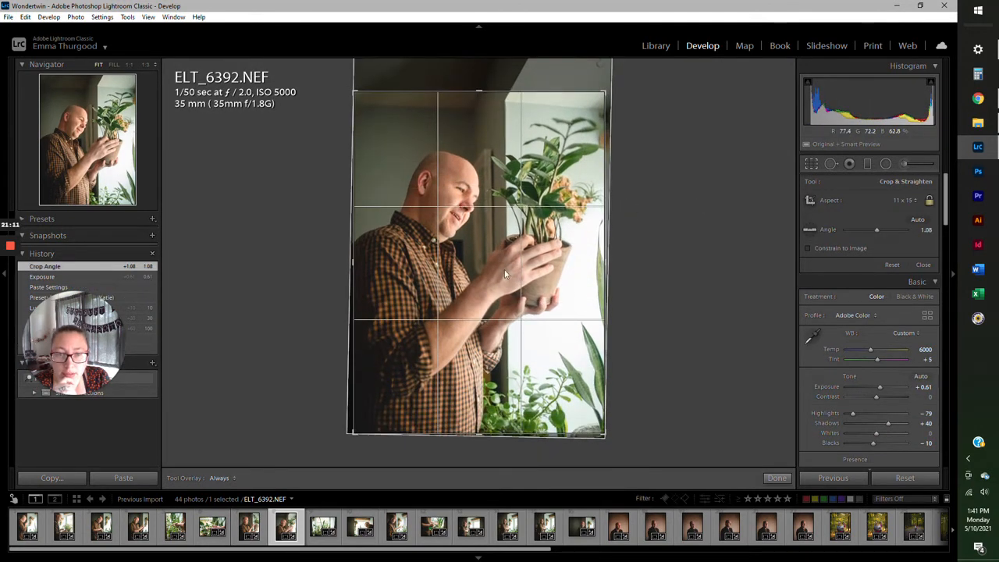
left_click(811, 164)
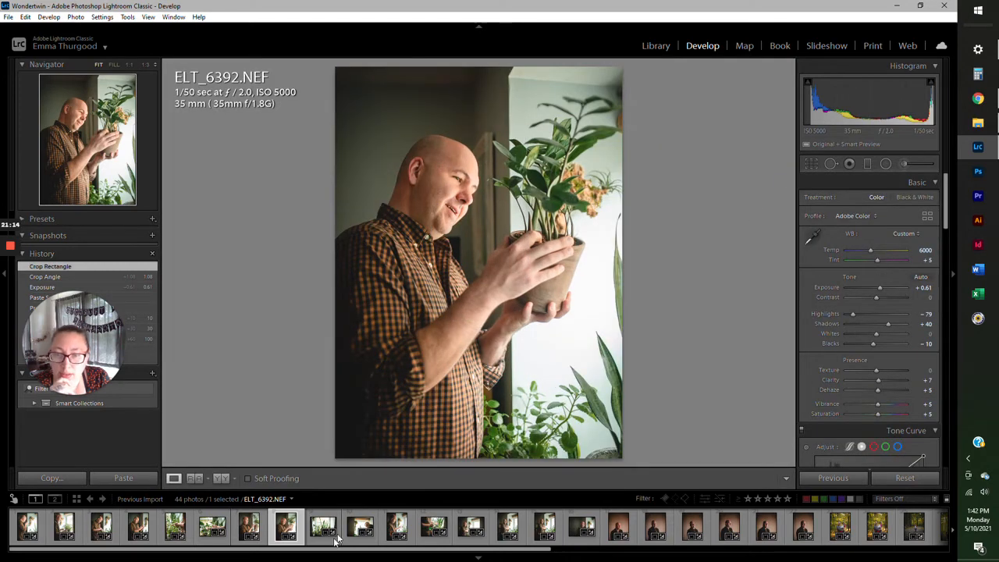
Open ELT_6398.NEF, the plants in front of the window, and straighten it to a crop angle of 1.54
left_click(328, 537)
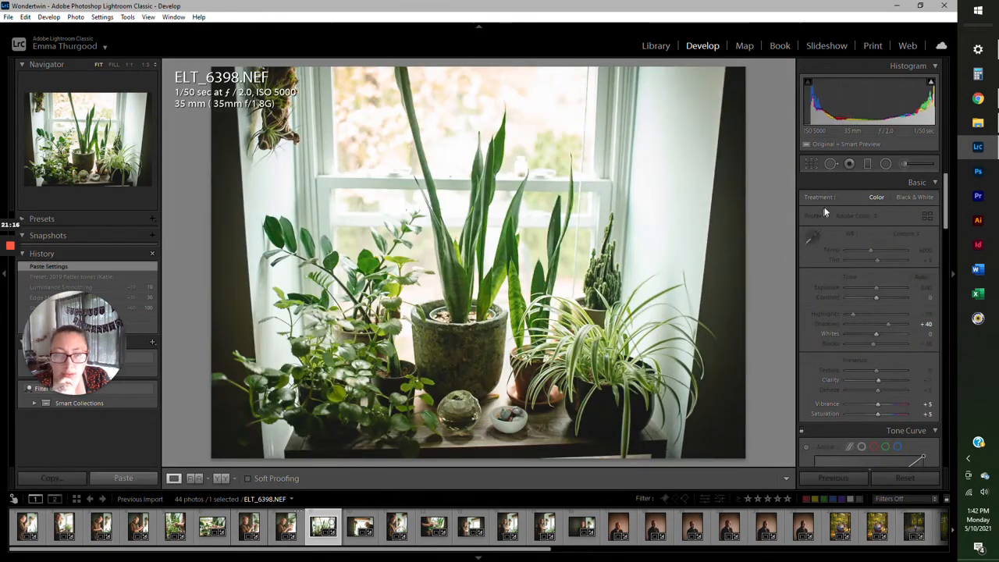
left_click(810, 164)
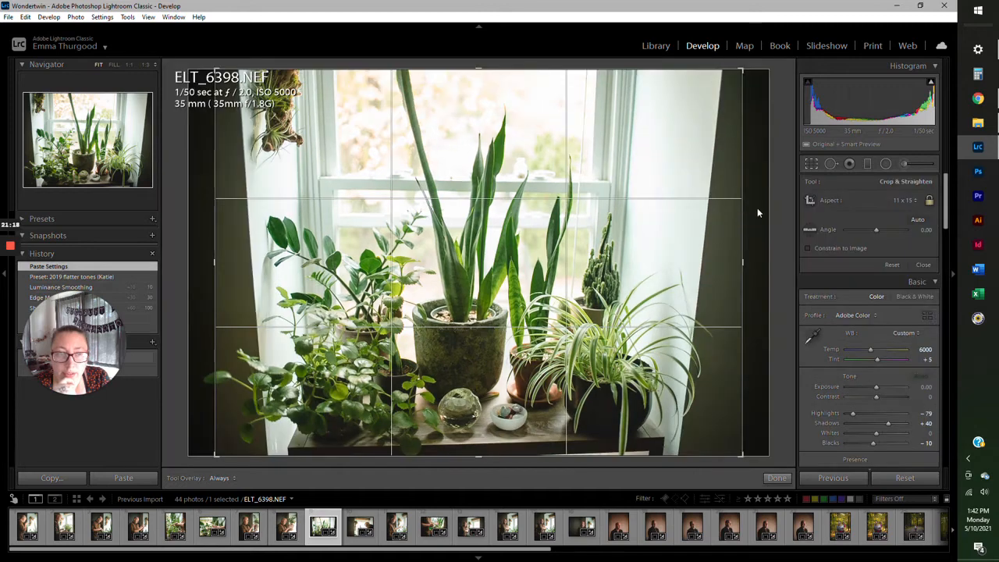
left_click_drag(777, 206, 779, 213)
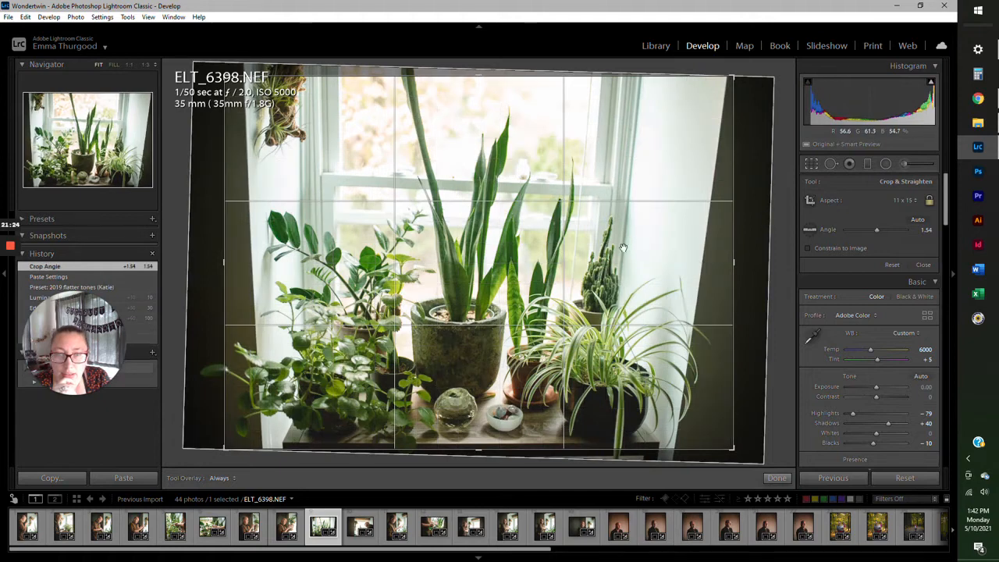
left_click(813, 164)
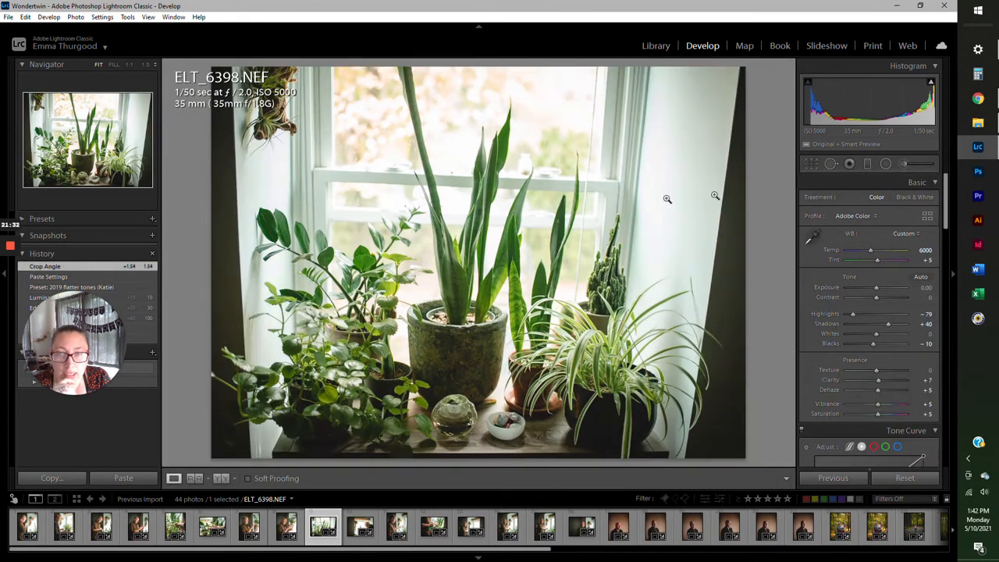
Apply the Auto Upright perspective correction to ELT_6398.NEF
left_click_drag(945, 192, 946, 397)
scroll(875, 352, "down", 3)
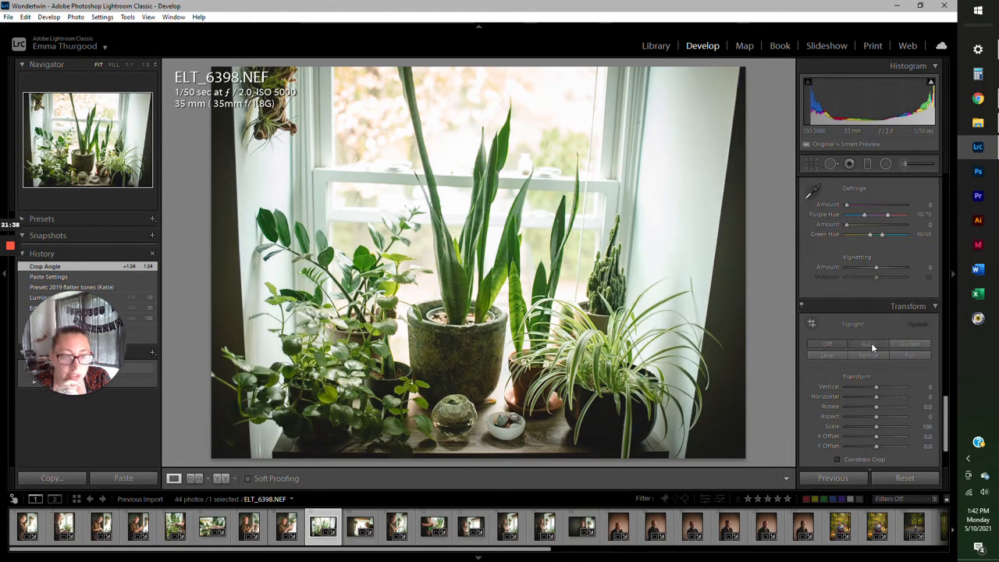
left_click(871, 343)
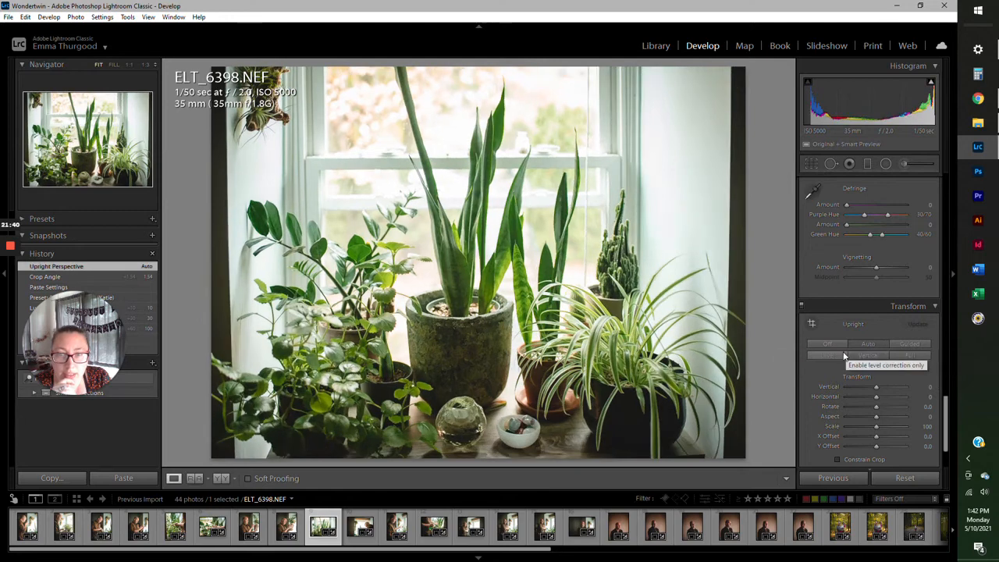
Rotate the crop of ELT_6398.NEF to an angle of 0.41 and shift it left and slightly lower on the photo
left_click(811, 165)
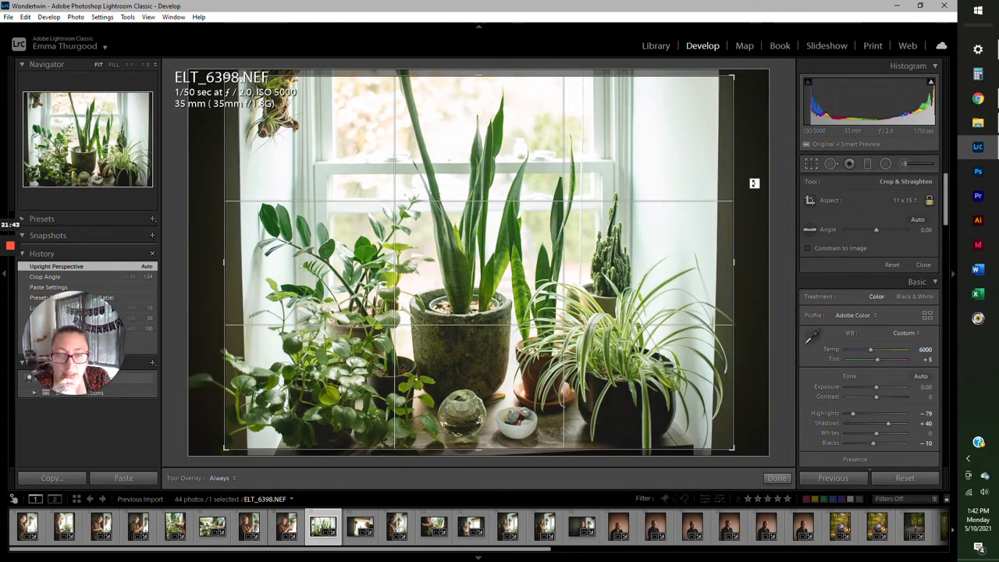
left_click_drag(754, 183, 756, 185)
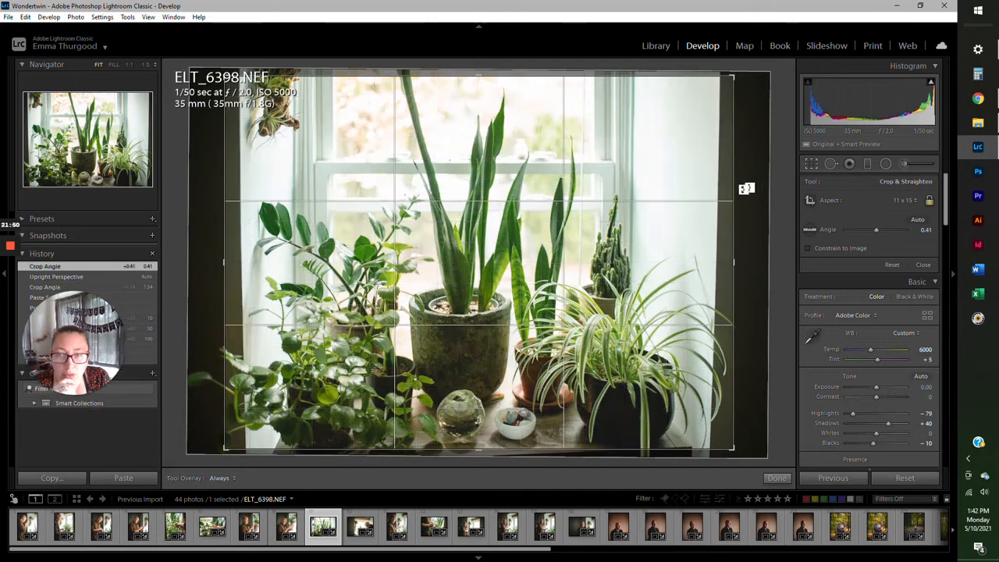
mouse_move(686, 209)
left_mouse_down()
mouse_move(711, 197)
mouse_move(703, 201)
left_mouse_up()
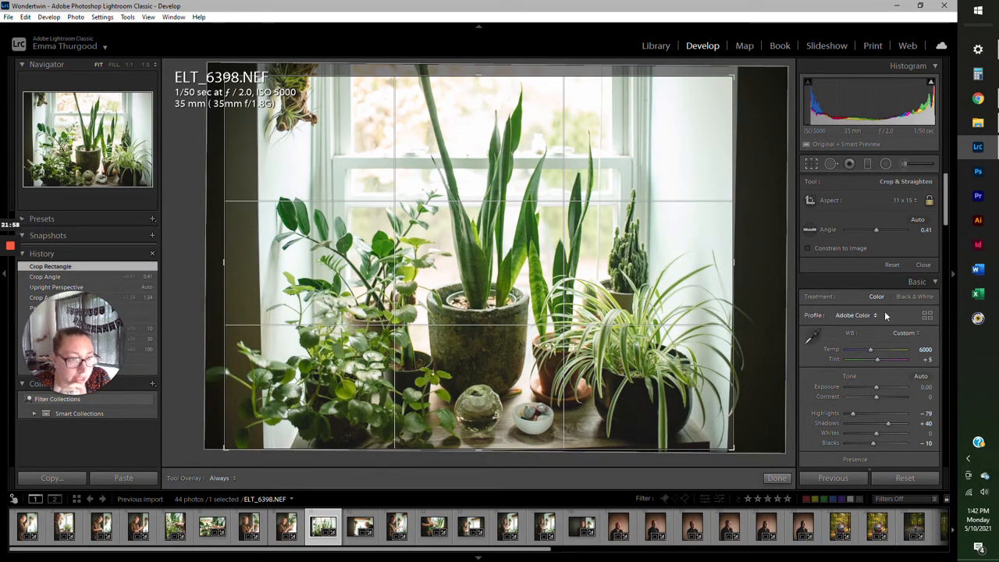
Set the Horizontal transform of ELT_6398.NEF to +9 and shift the crop slightly right on the photo
left_click_drag(949, 221, 941, 436)
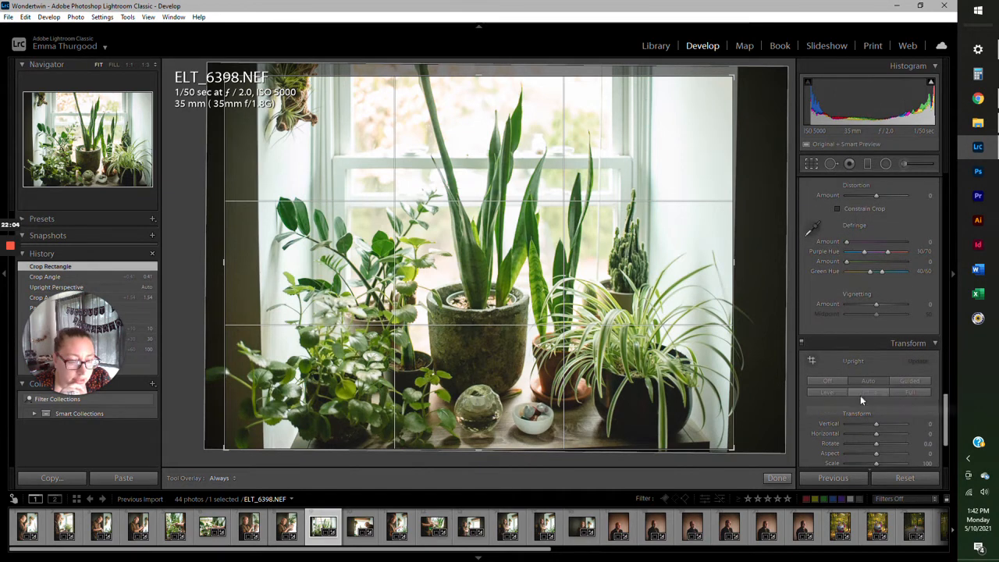
left_click_drag(944, 416, 945, 426)
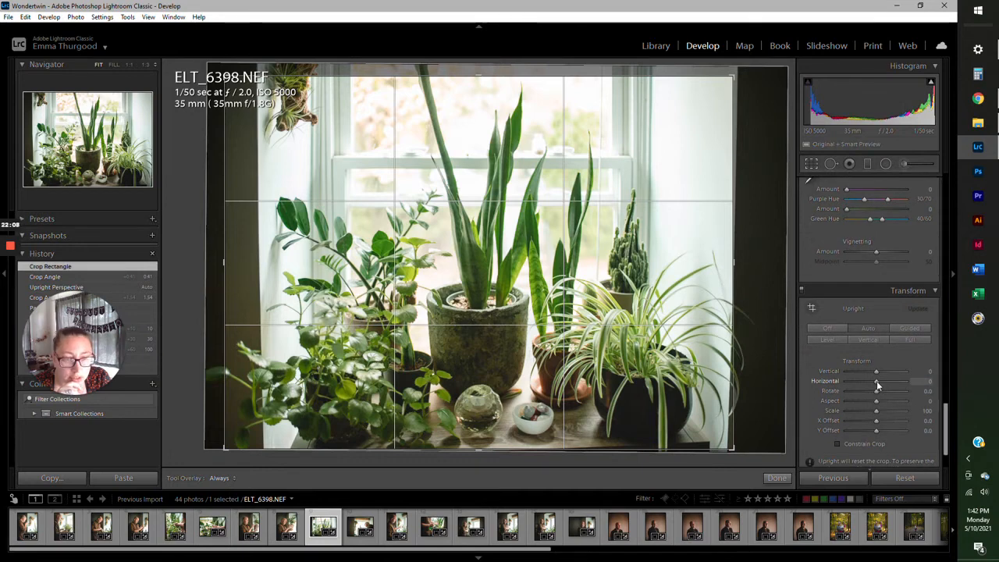
left_click_drag(878, 384, 879, 385)
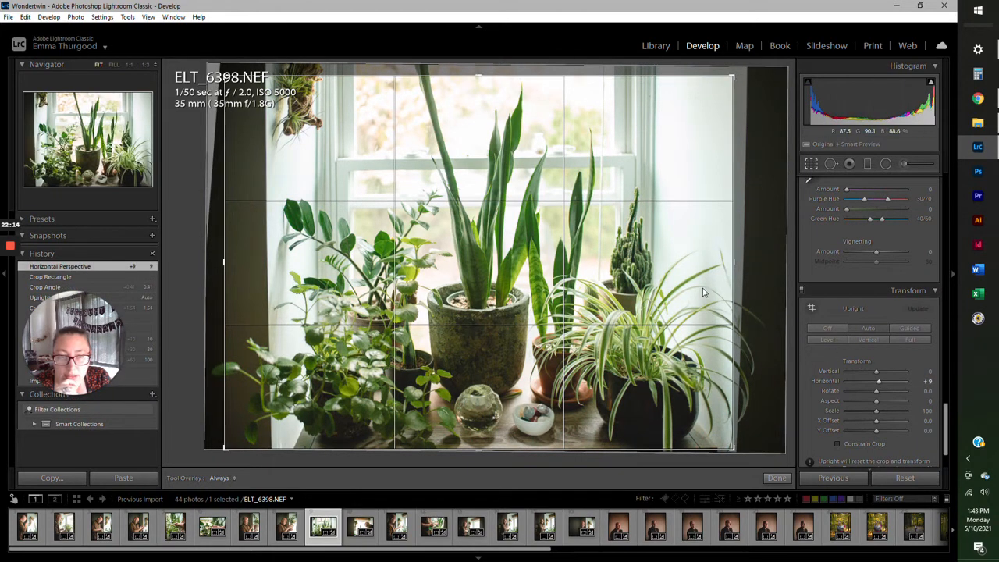
left_click_drag(701, 280, 694, 280)
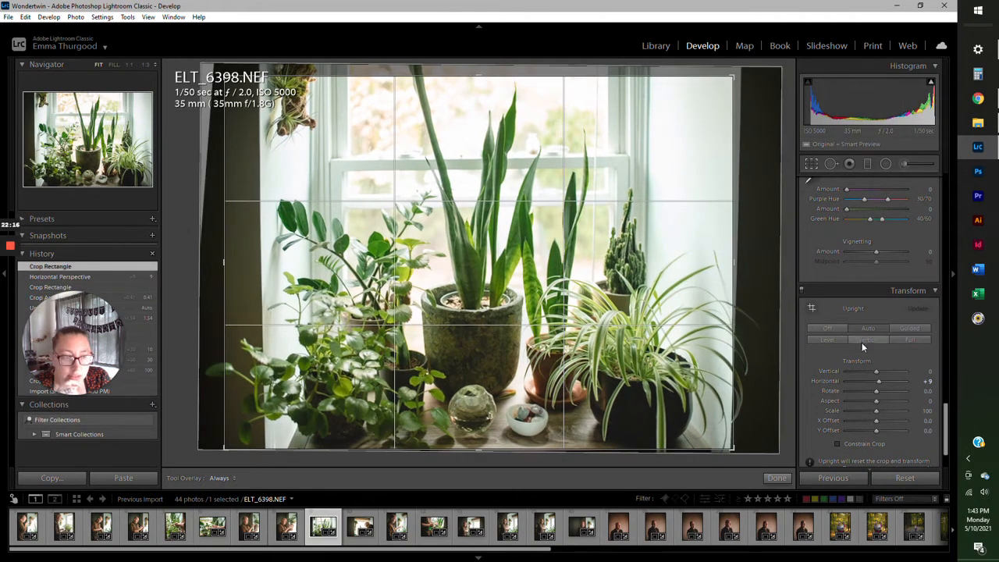
Rotate the crop of ELT_6398.NEF to an angle of 1.18, tighten it around the plants and apply it
left_click_drag(783, 221, 784, 224)
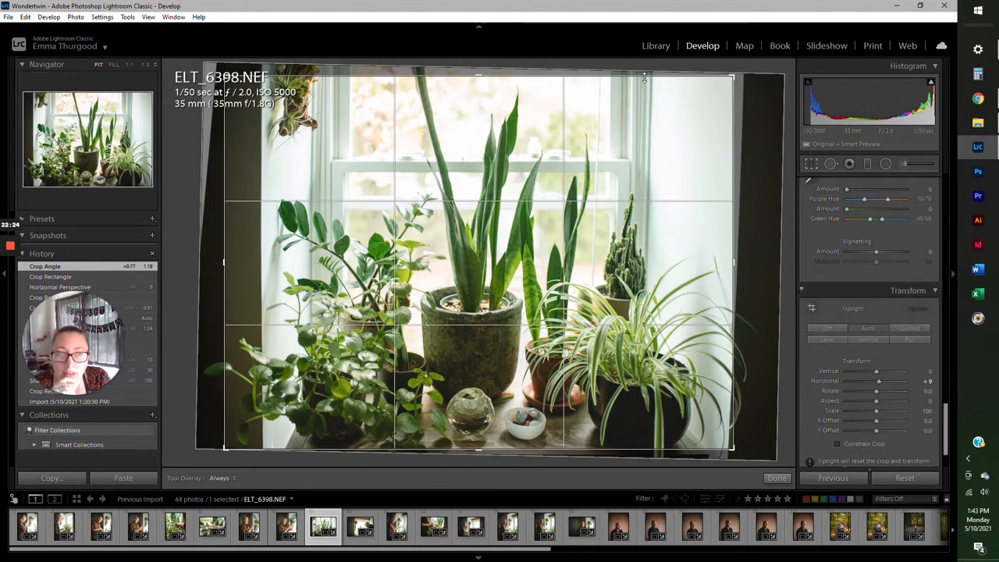
left_click_drag(645, 76, 628, 132)
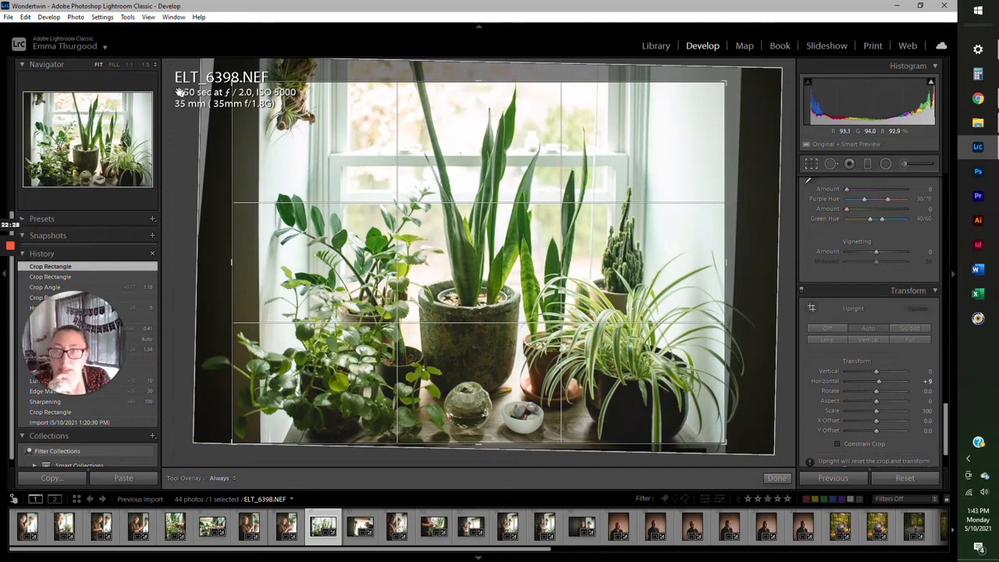
left_click_drag(231, 81, 245, 92)
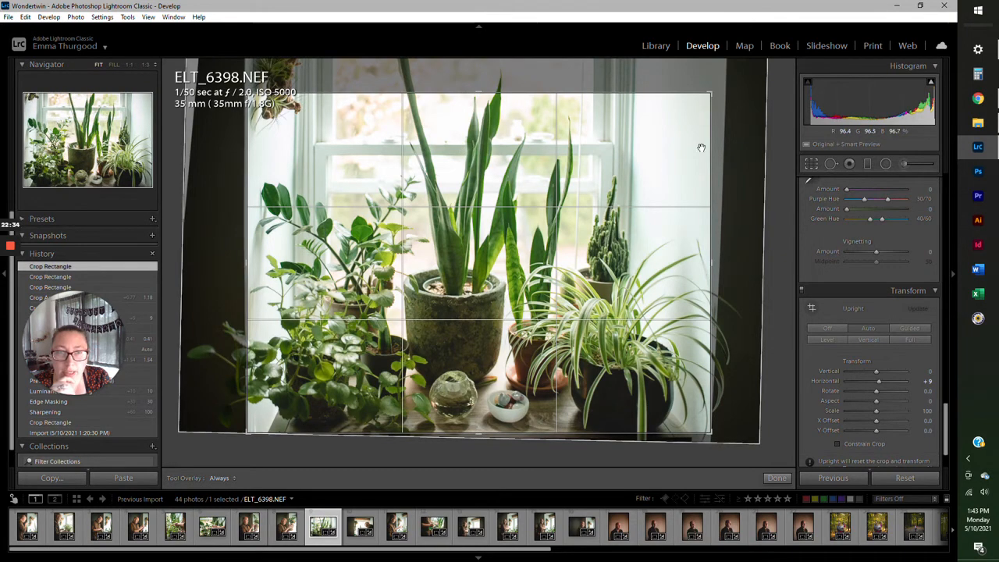
left_click(812, 164)
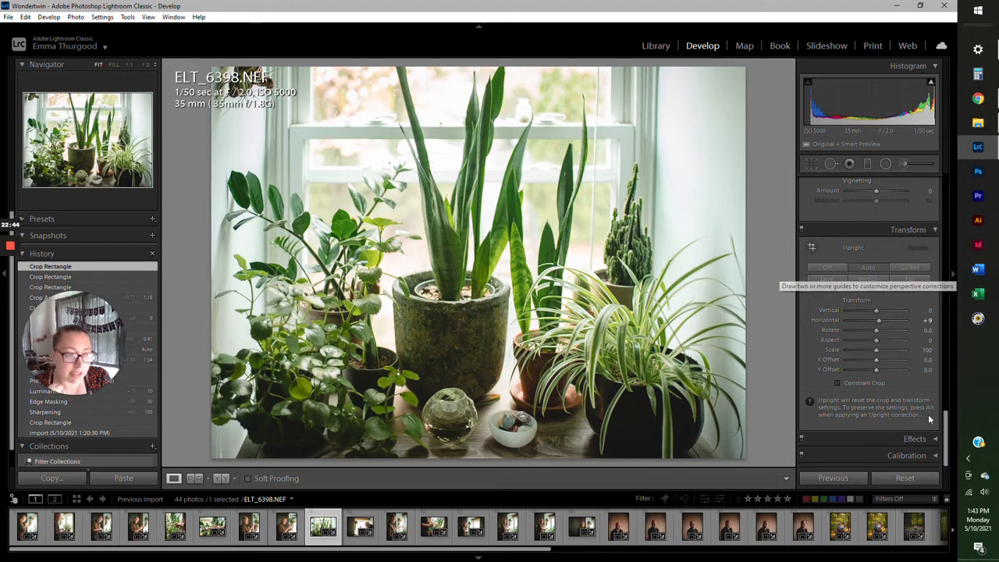
Set the tone of ELT_6398.NEF to Exposure +0.44, Blacks -28, Highlights -72 and Shadows +35
left_click_drag(944, 428, 950, 192)
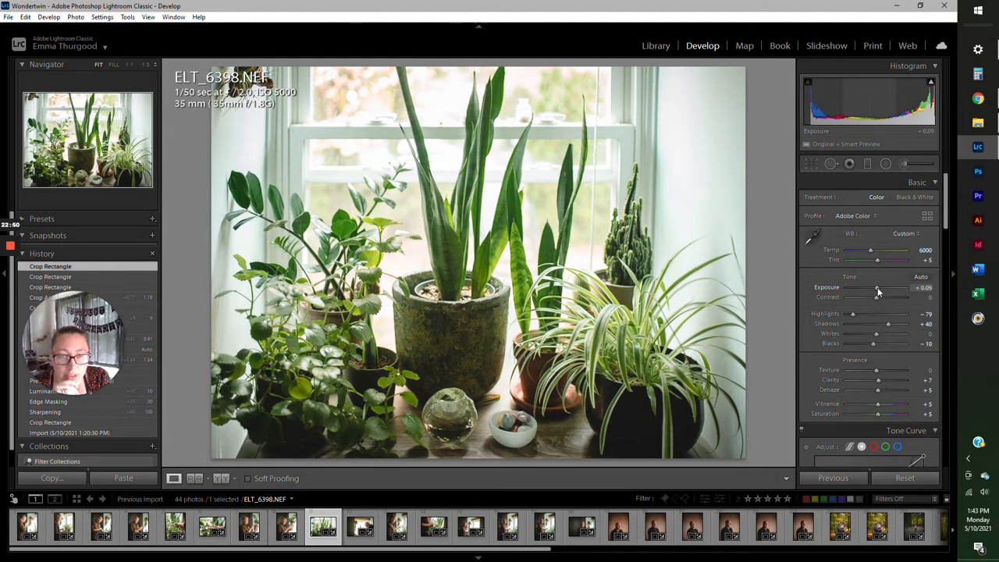
left_click_drag(878, 291, 880, 291)
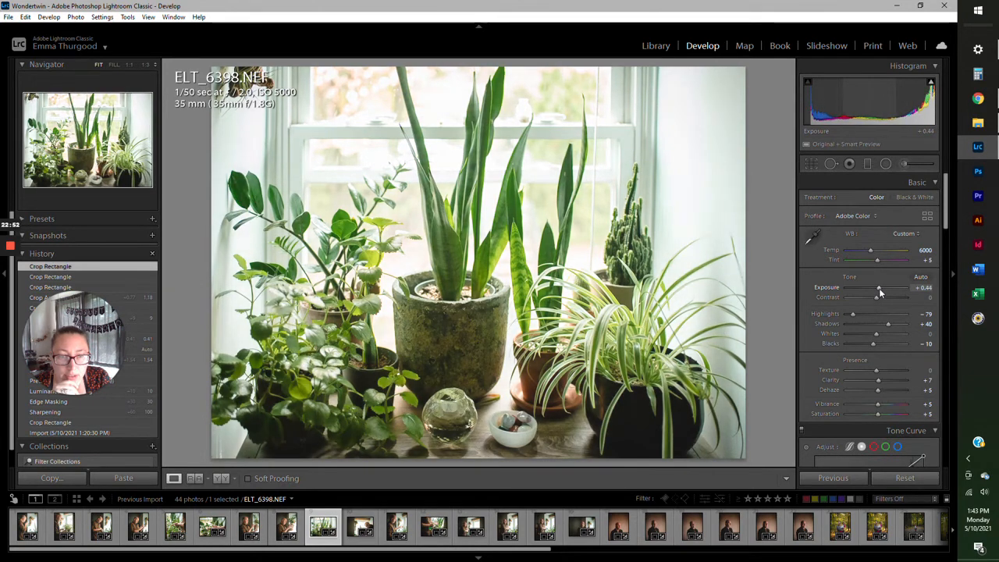
left_click_drag(873, 343, 868, 344)
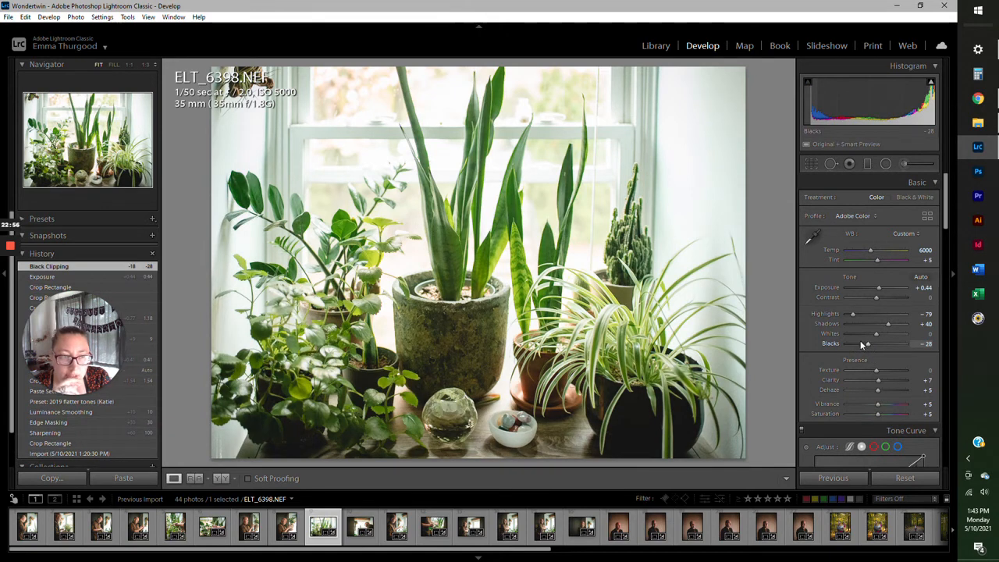
left_click_drag(855, 313, 887, 323)
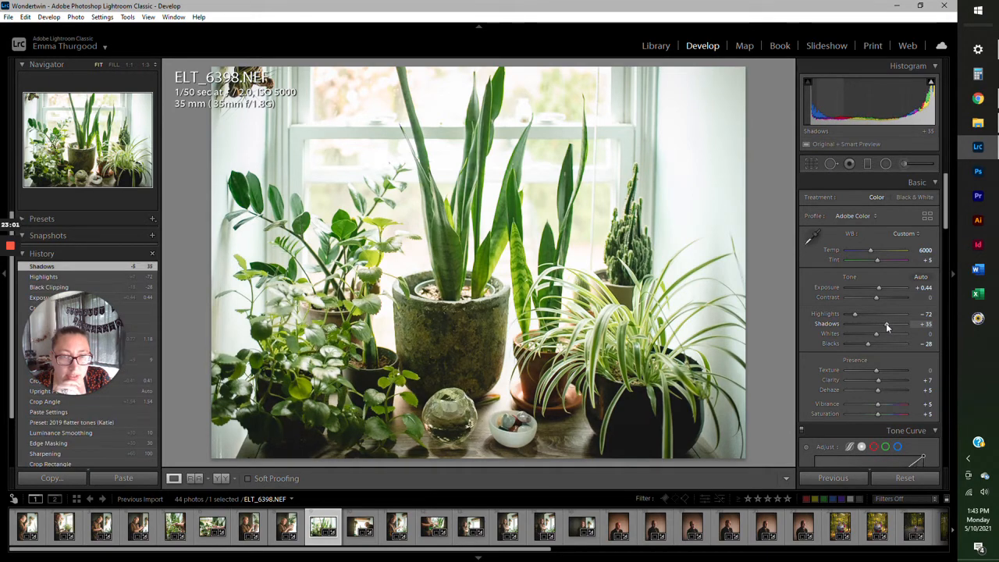
Set Luminance noise reduction of ELT_6398.NEF to 25 and check the leaves at 1:1 before fitting the whole photo again
left_click_drag(950, 219, 935, 388)
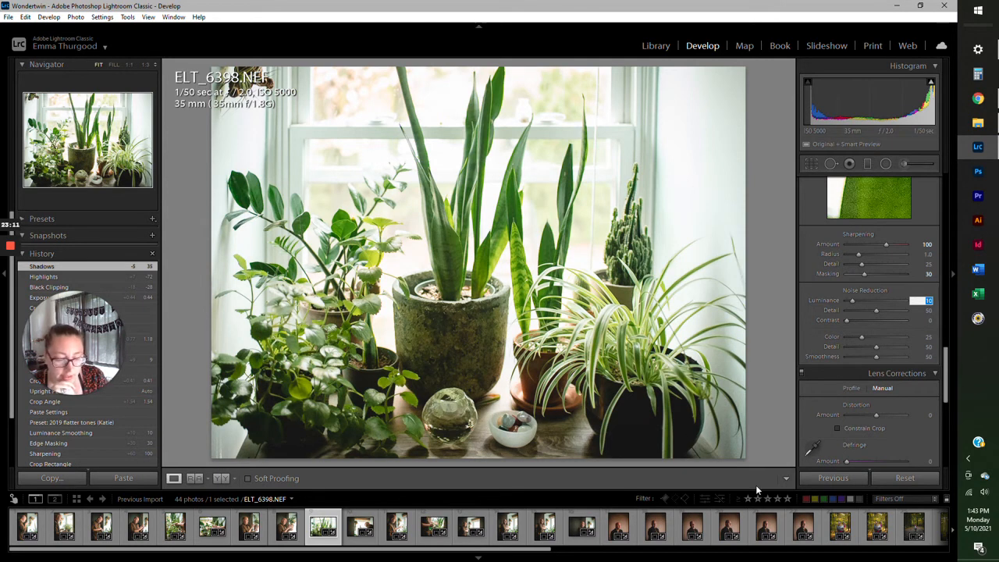
key("Return")
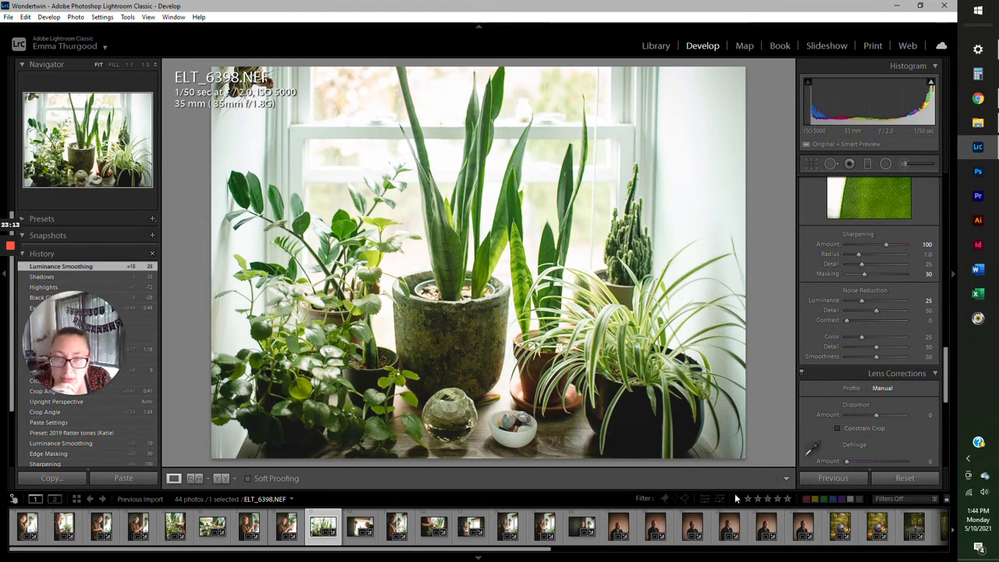
left_click(484, 258)
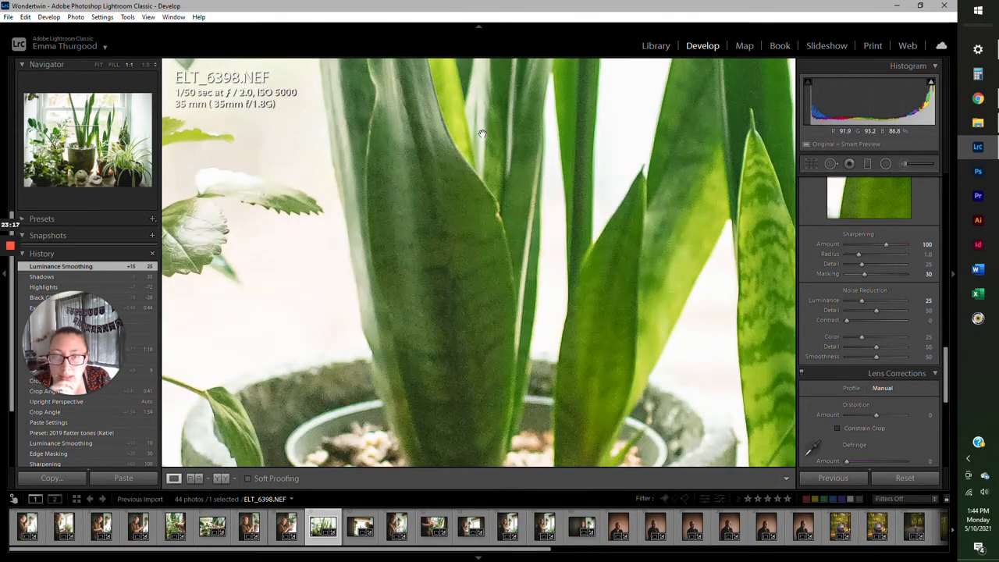
left_click_drag(430, 269, 414, 331)
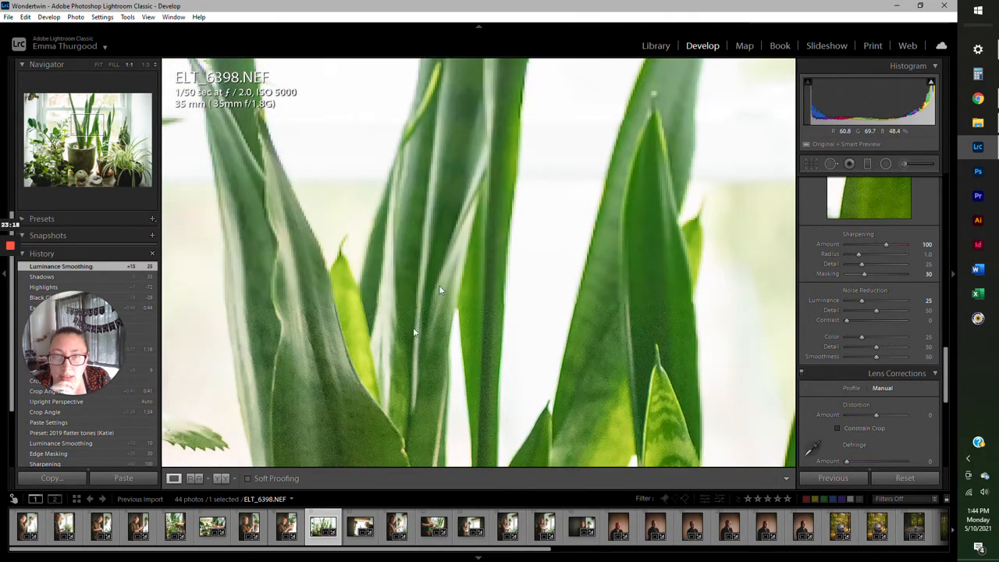
left_click(99, 67)
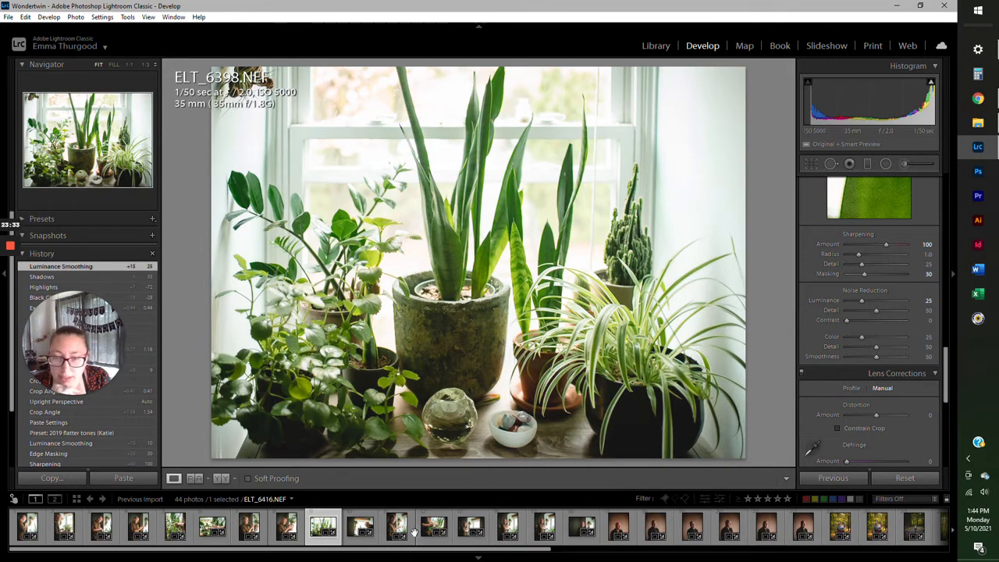
Open ELT_6402.NEF and crop it tighter on the man, moving the crop right and trimming the dark wall and the upper edge
left_click(371, 539)
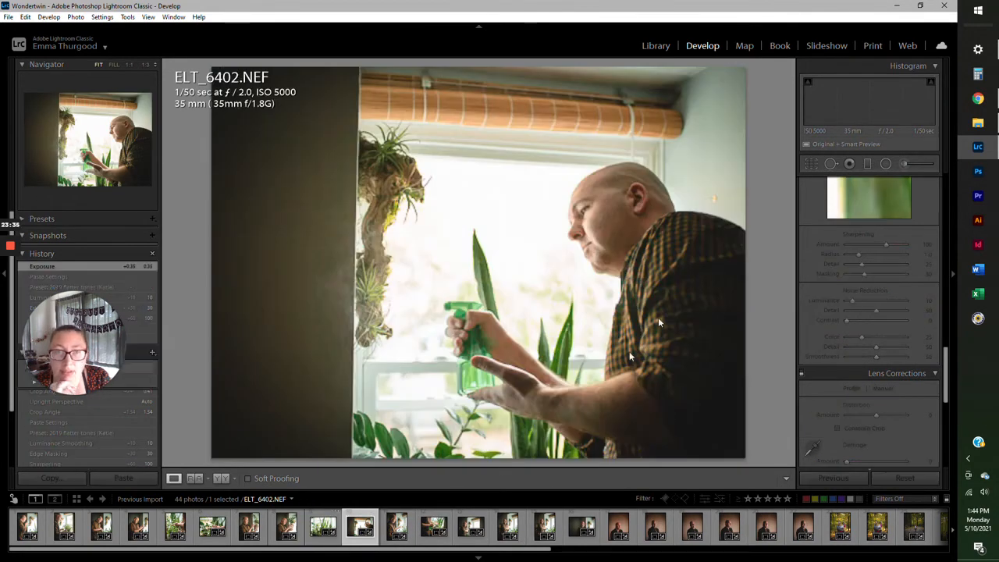
key("r")
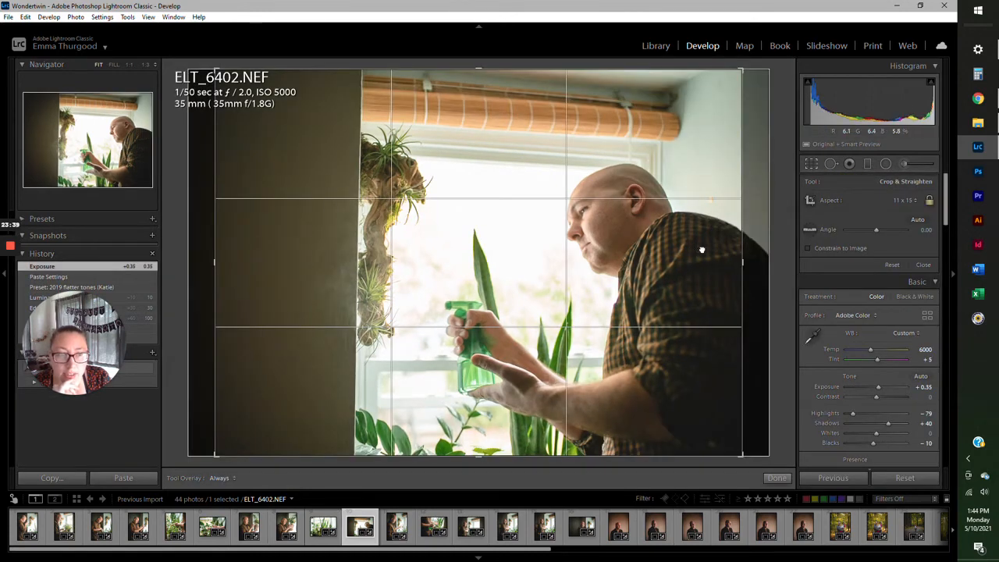
left_click_drag(702, 249, 594, 245)
left_click_drag(219, 69, 243, 92)
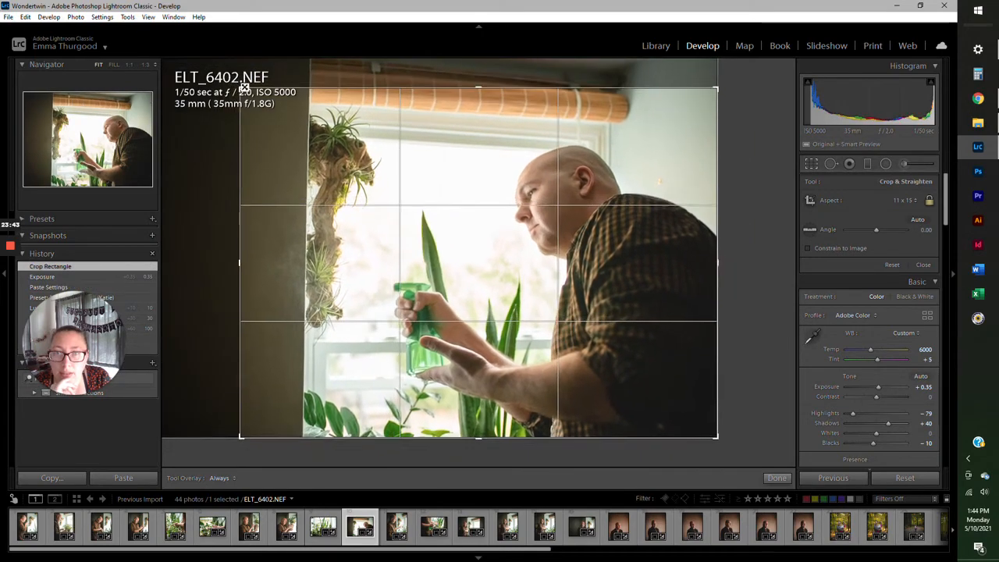
left_click(812, 164)
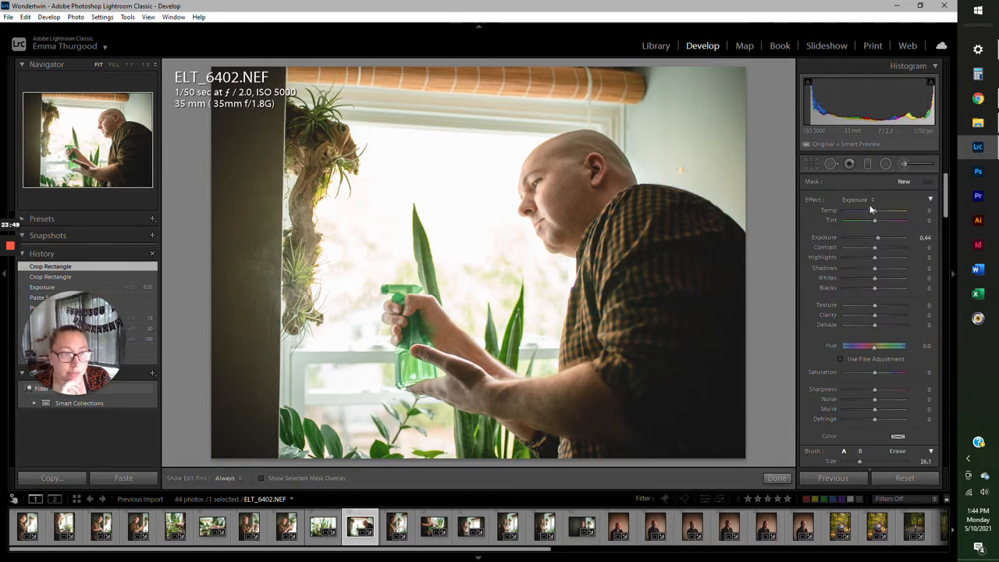
Brush a local Dehaze 11 adjustment over the bright window beside the hanging air plants and set its Exposure to -0.51
left_click(857, 201)
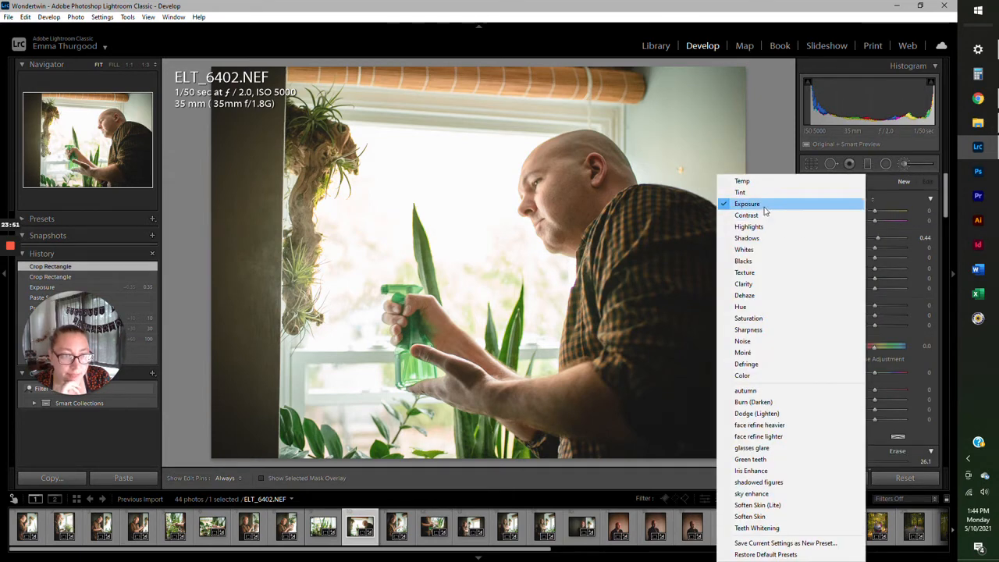
left_click(764, 207)
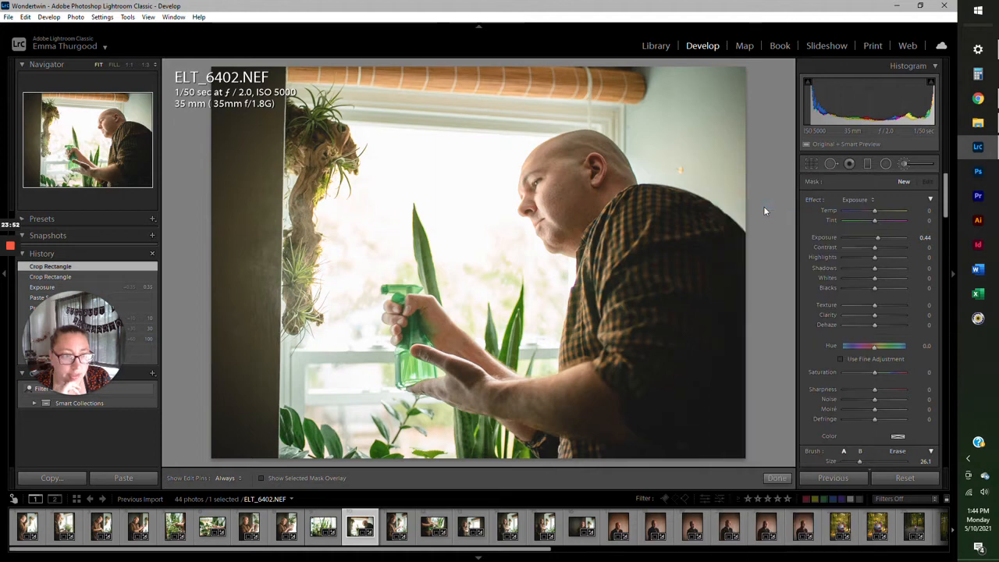
left_click(866, 199)
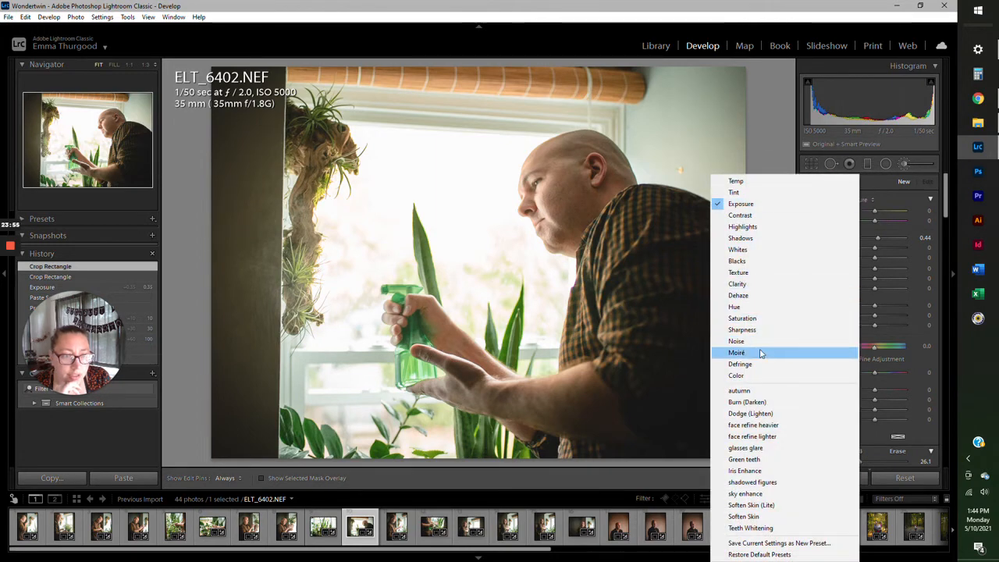
left_click(751, 296)
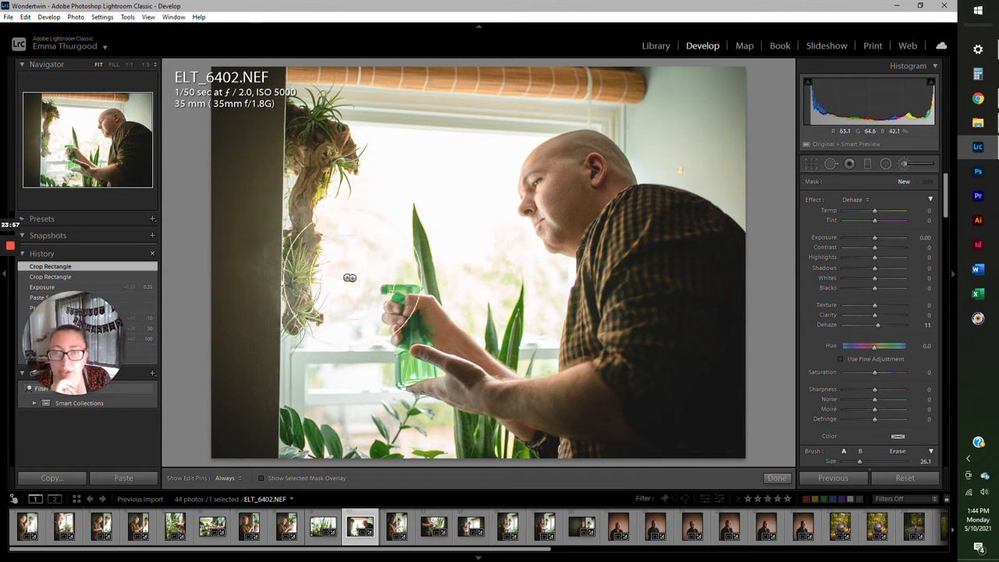
mouse_move(343, 264)
left_mouse_down()
mouse_move(329, 302)
mouse_move(340, 304)
mouse_move(324, 225)
mouse_move(312, 309)
mouse_move(335, 248)
mouse_move(326, 342)
mouse_move(348, 249)
mouse_move(323, 328)
left_mouse_up()
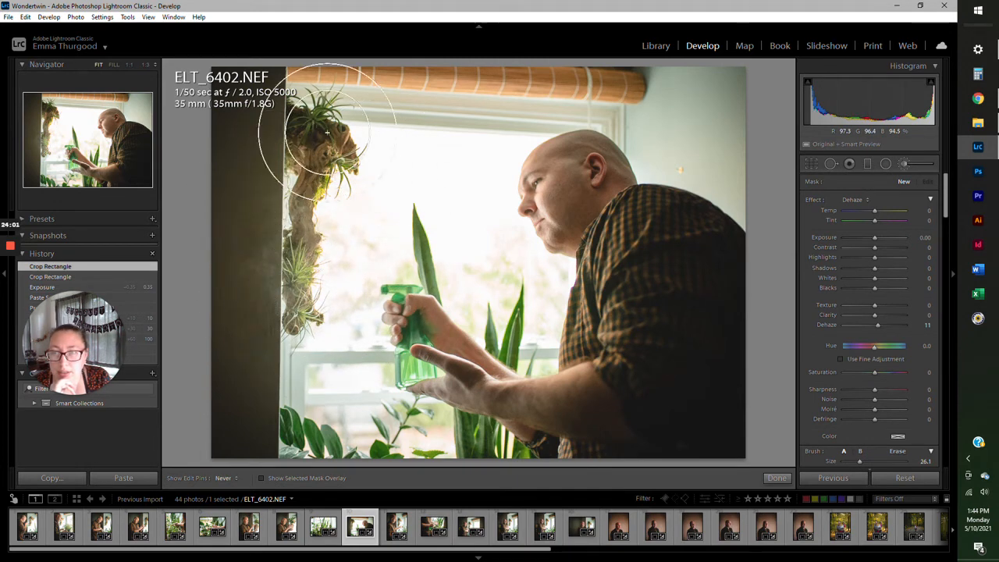
left_click(338, 262)
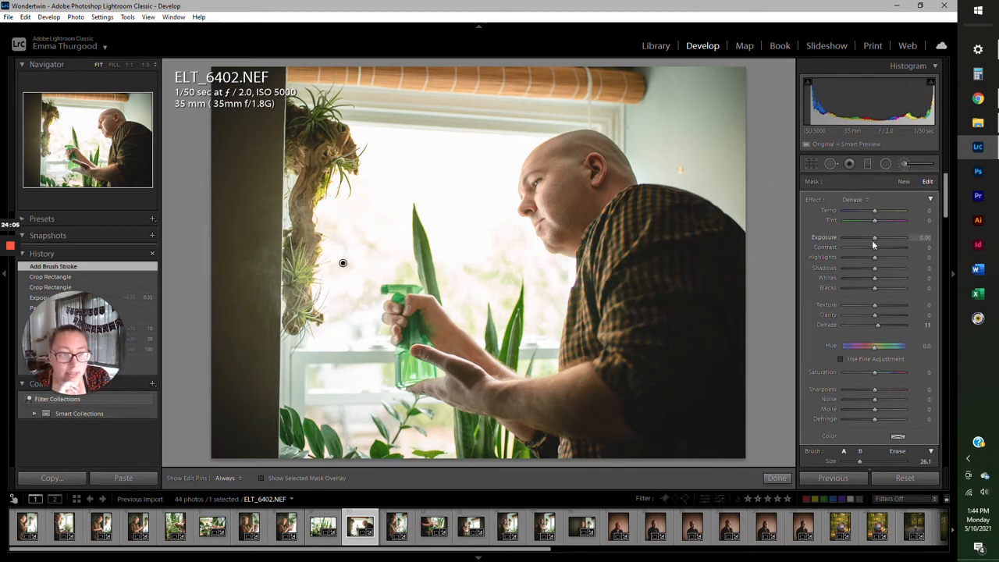
left_click_drag(873, 243, 871, 243)
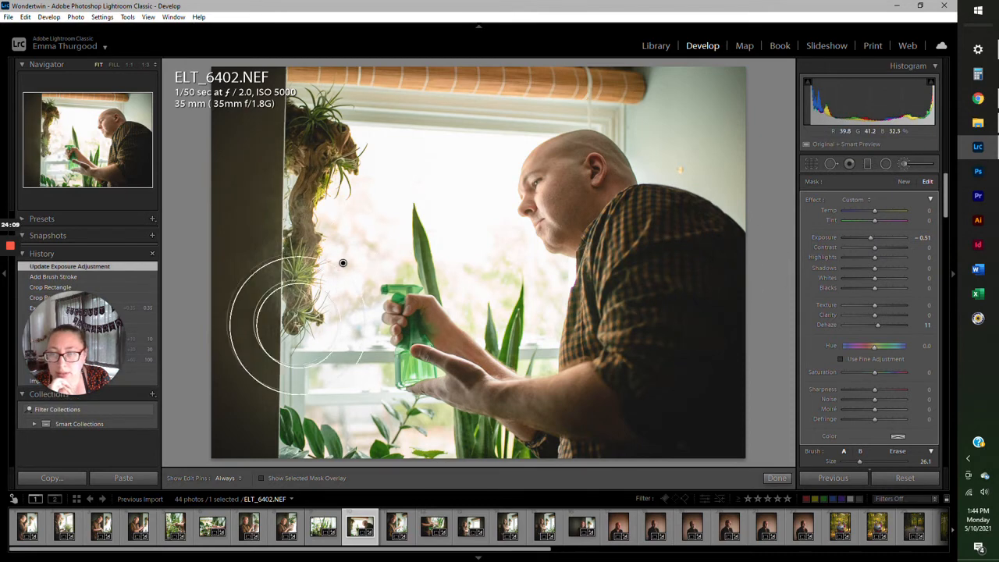
Heal the small spot on the wall behind the man in ELT_6402.NEF using a size 65 Spot Removal brush
left_click(832, 164)
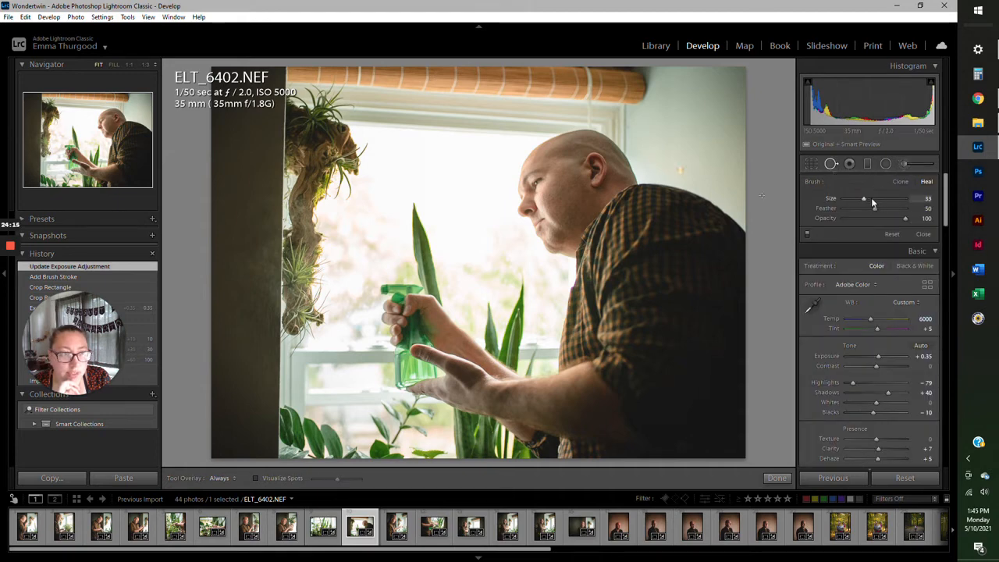
left_click_drag(872, 197, 884, 198)
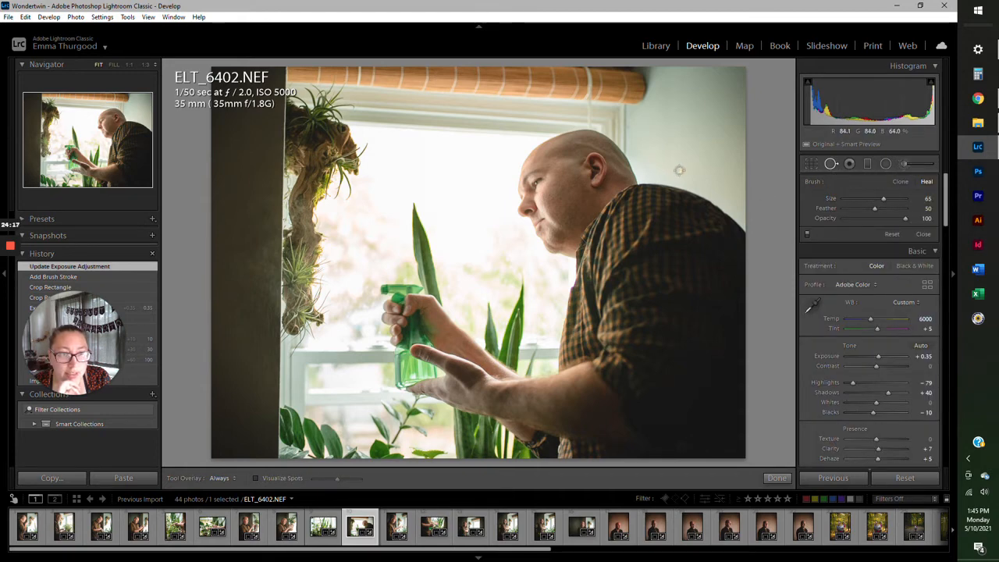
left_click(679, 169)
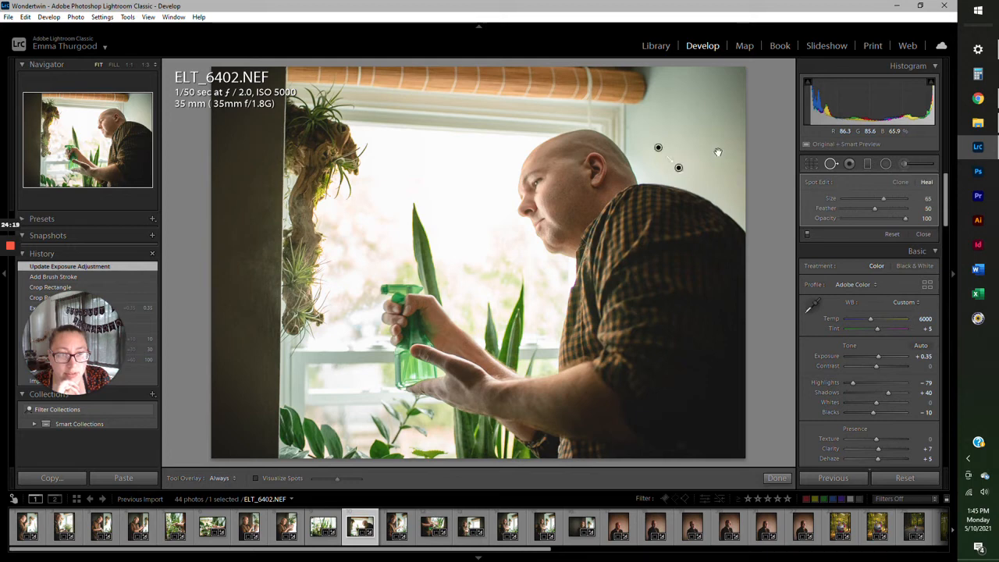
left_click(832, 164)
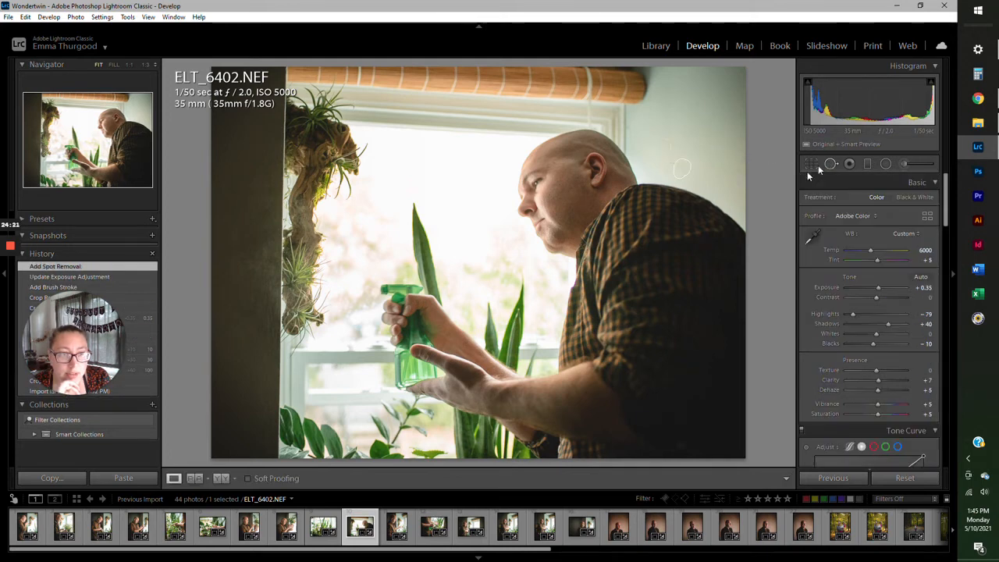
Open ELT_6412.NEF, straighten it to an angle of 0.51 and move the crop up to keep more space above the man's head
left_click(412, 534)
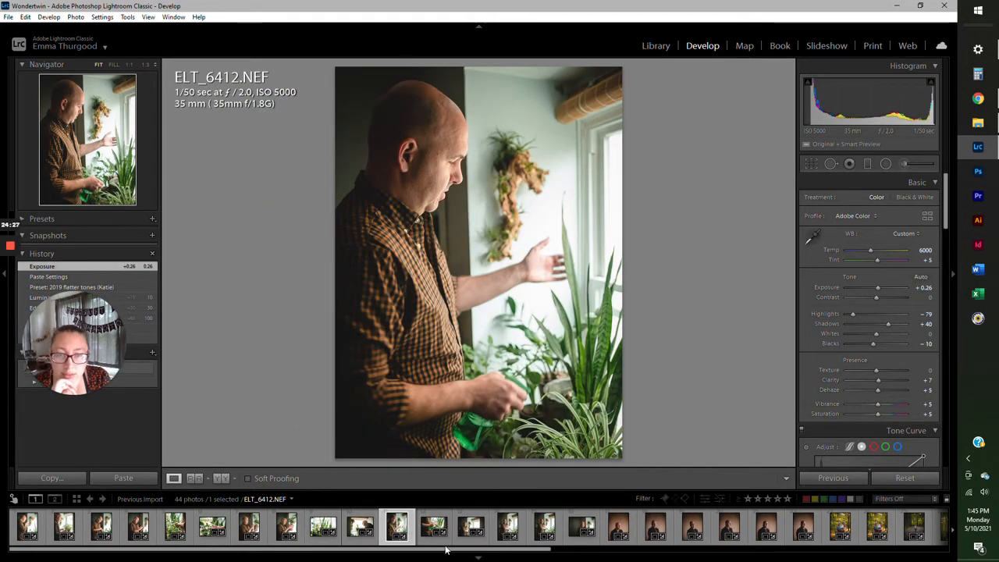
left_click(811, 163)
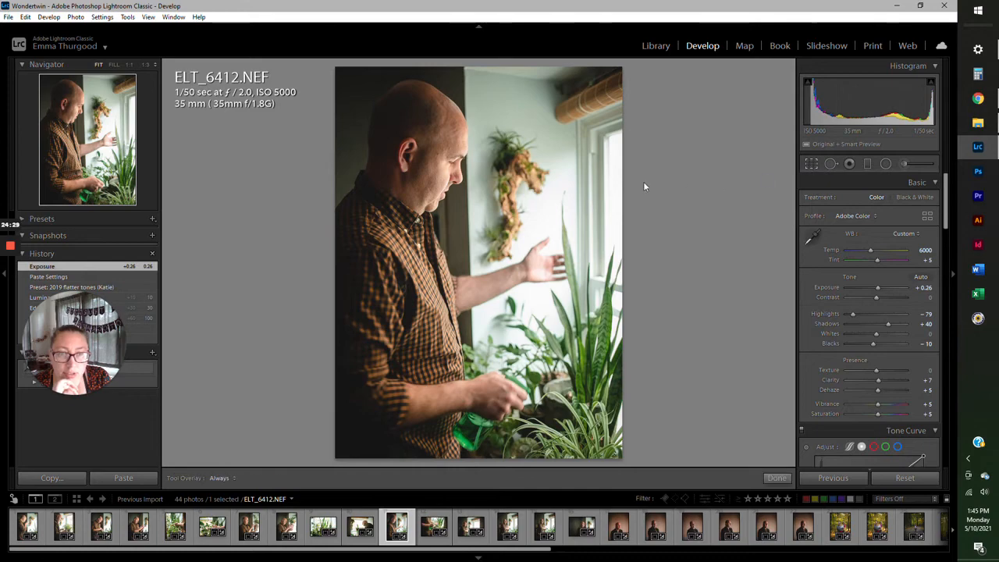
left_click_drag(640, 180, 643, 183)
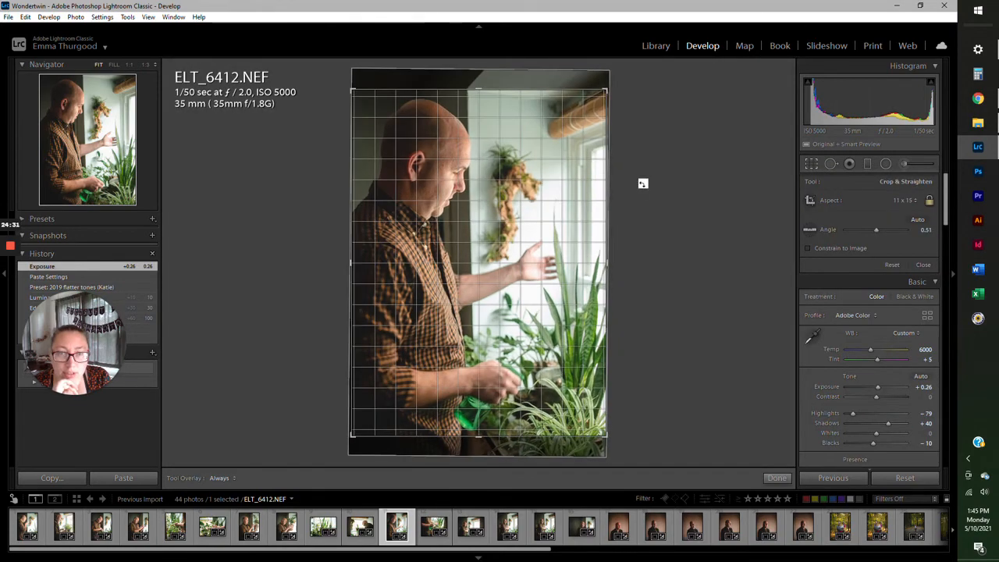
left_click_drag(564, 196, 564, 206)
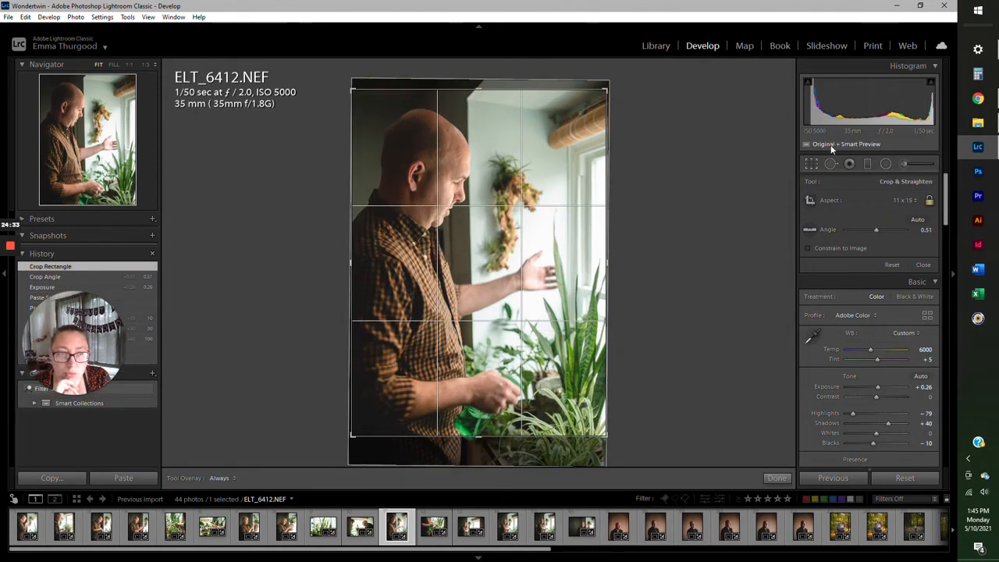
left_click(812, 162)
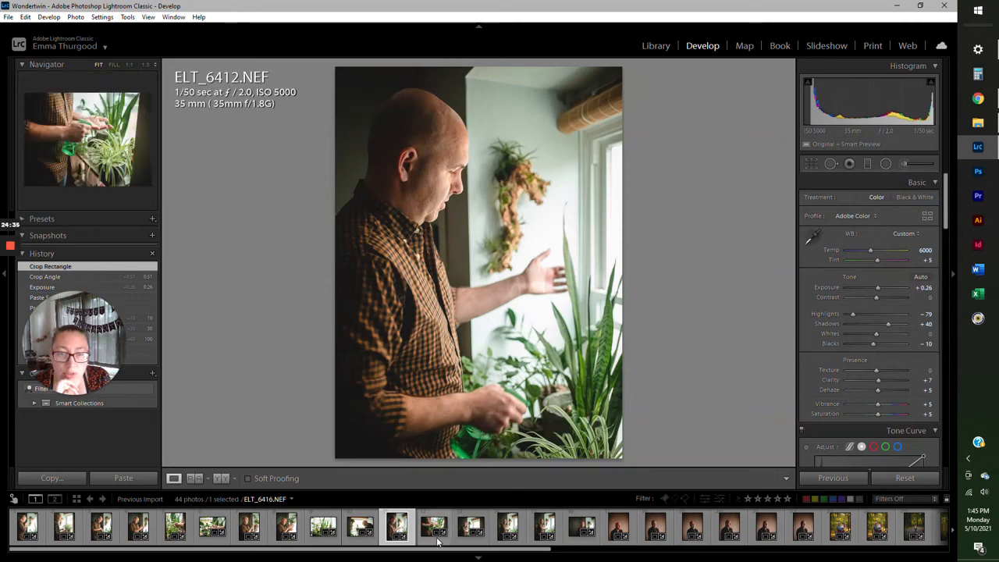
Open ELT_6416.NEF, straighten it to an angle of -2.91 and shift the crop left to trim the dark wall beside the plants
left_click(438, 537)
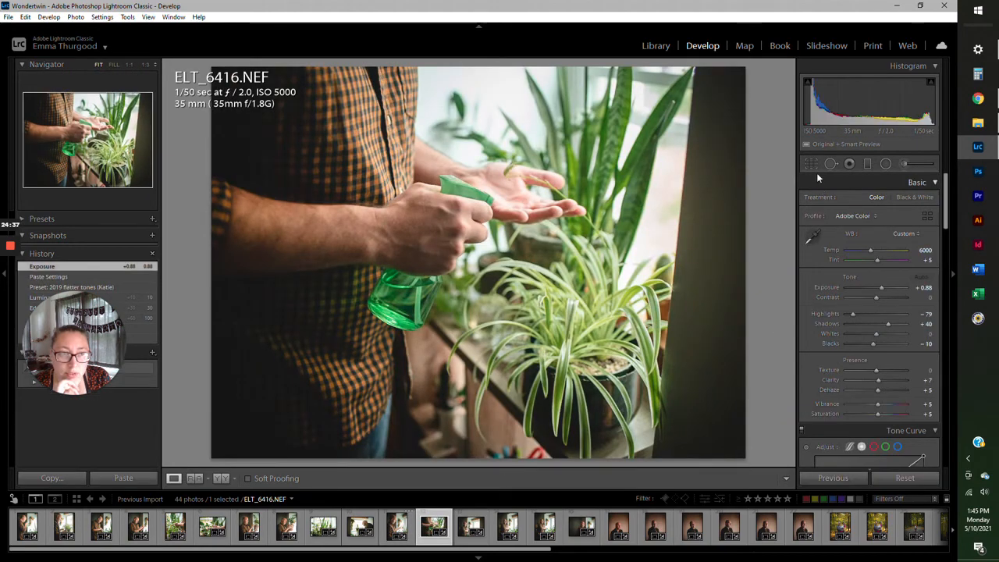
left_click(812, 163)
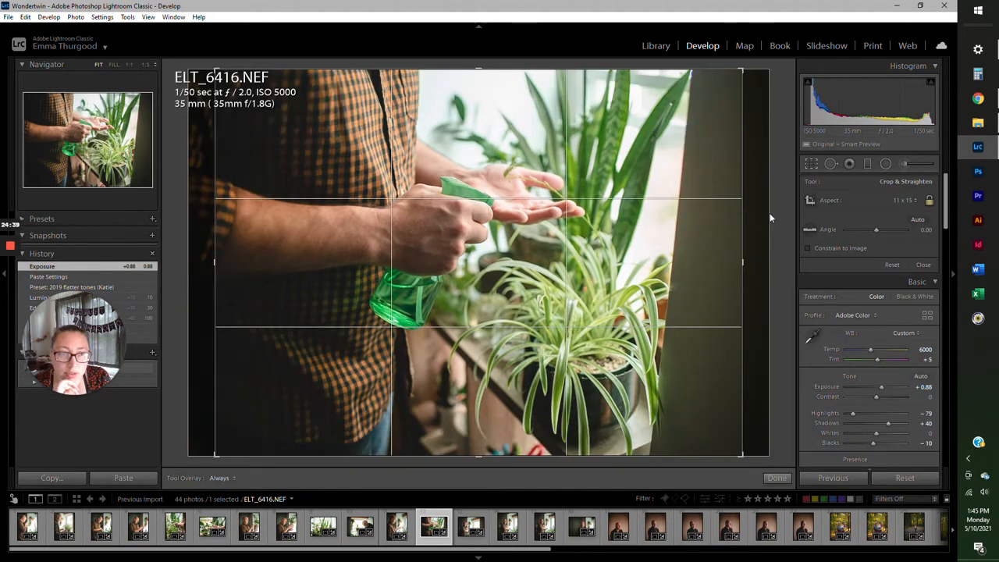
left_click_drag(776, 212, 779, 199)
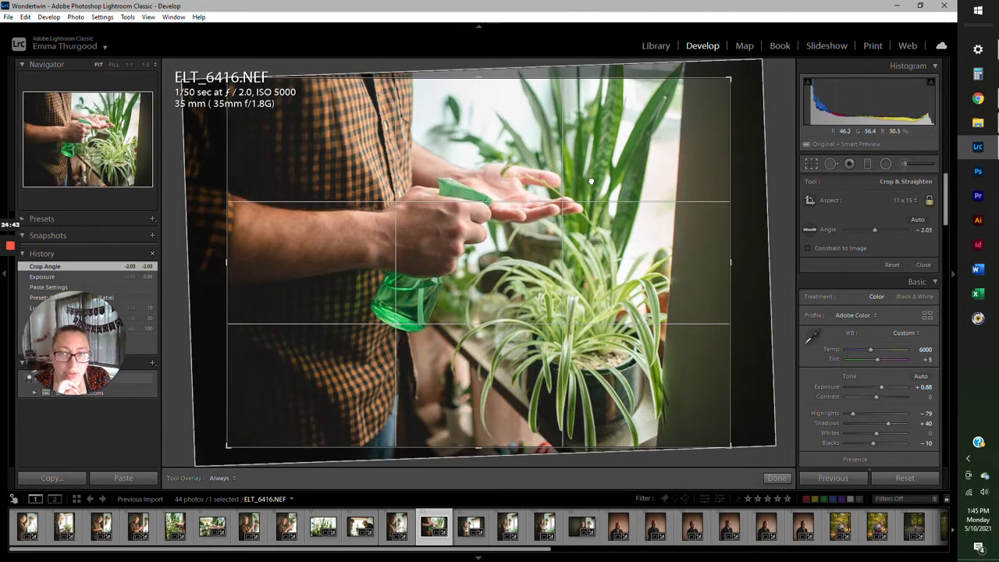
left_click_drag(591, 182, 605, 179)
left_click_drag(765, 172, 762, 173)
left_click(810, 165)
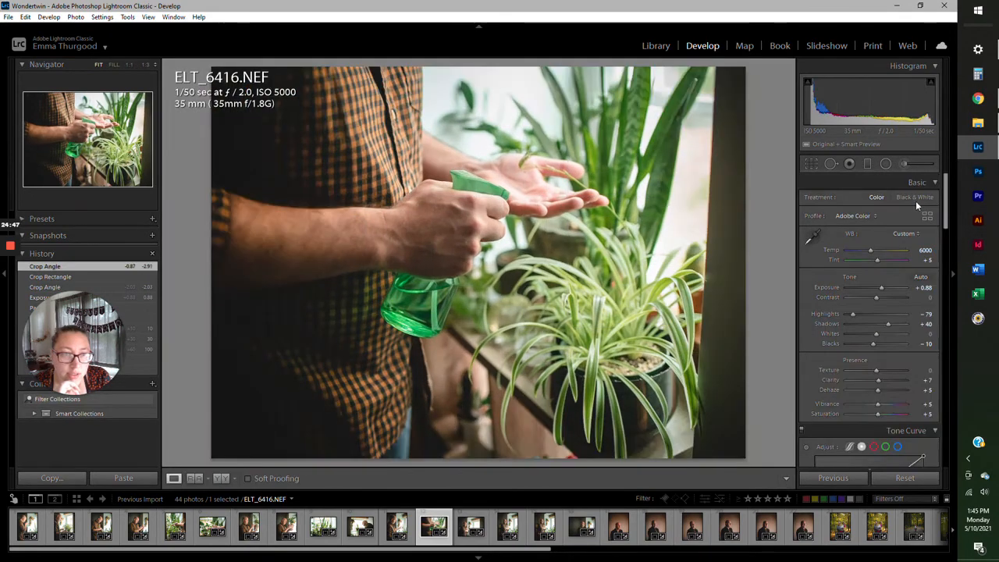
Defringe ELT_6416.NEF with green Amount 4 and Green Hue 0/24, plus purple Amount 2 and Purple Hue 70/100
left_click_drag(949, 197, 950, 412)
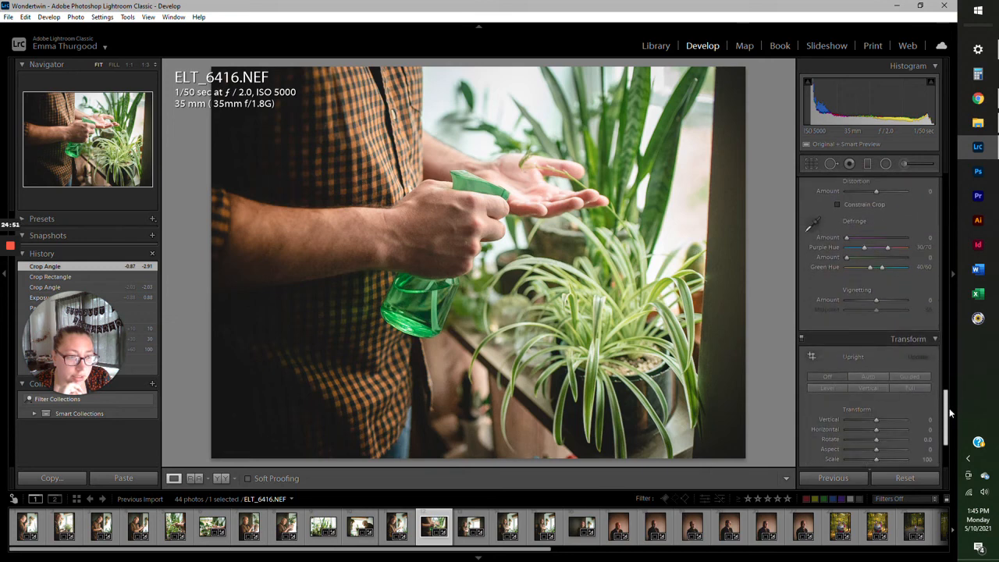
left_click(858, 271)
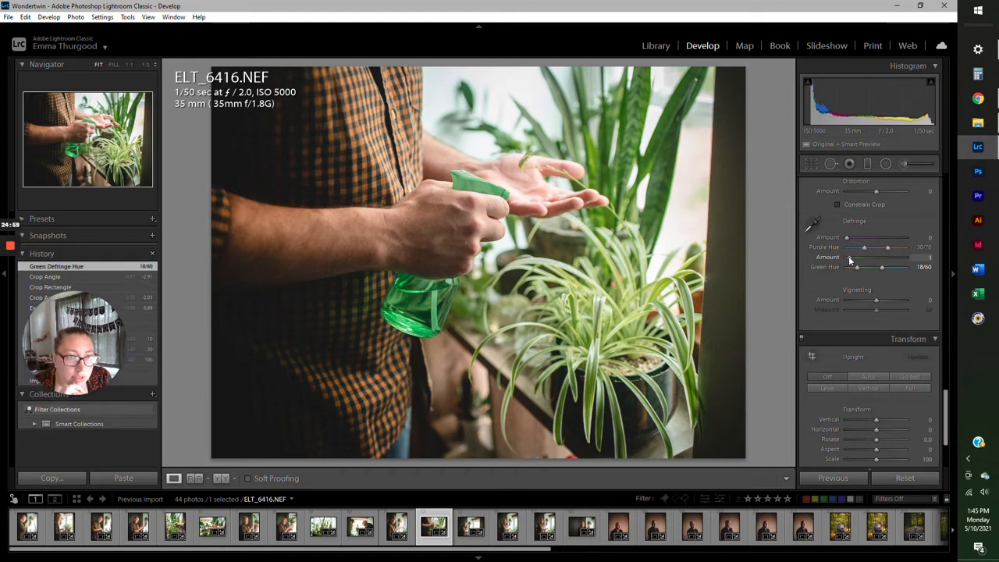
mouse_move(848, 256)
left_mouse_down()
mouse_move(875, 270)
mouse_move(851, 270)
left_mouse_up()
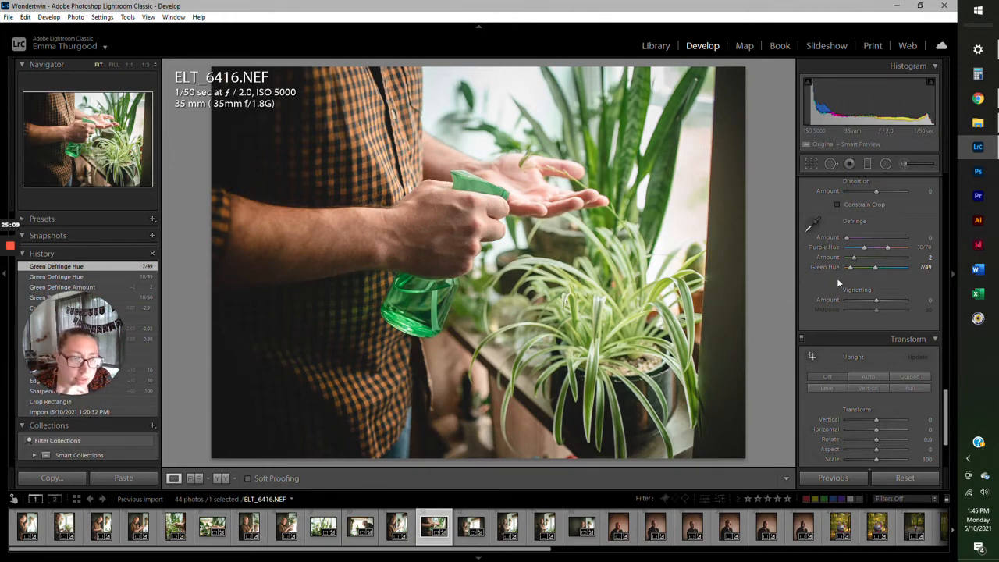
left_click_drag(837, 269, 888, 247)
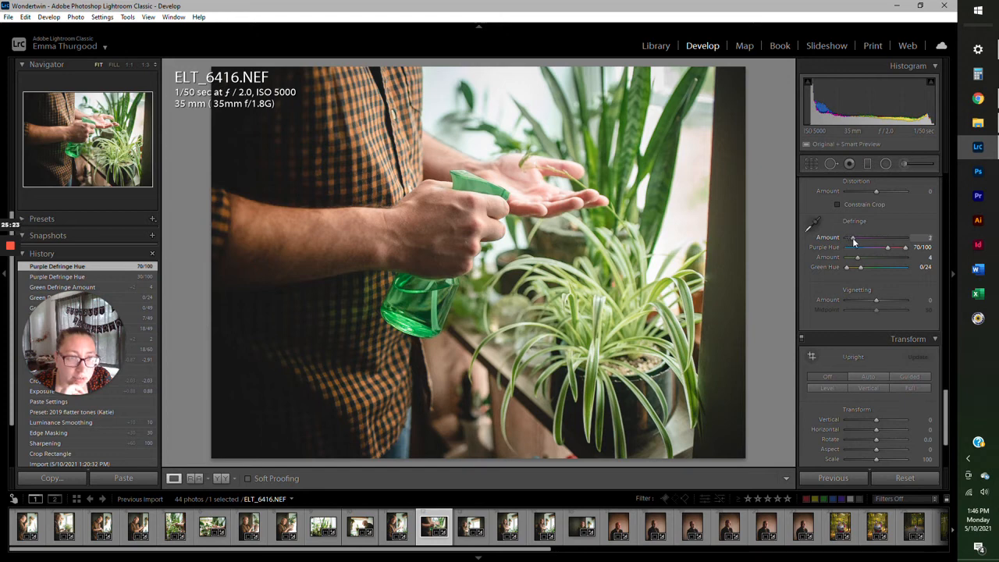
left_click_drag(854, 243, 854, 243)
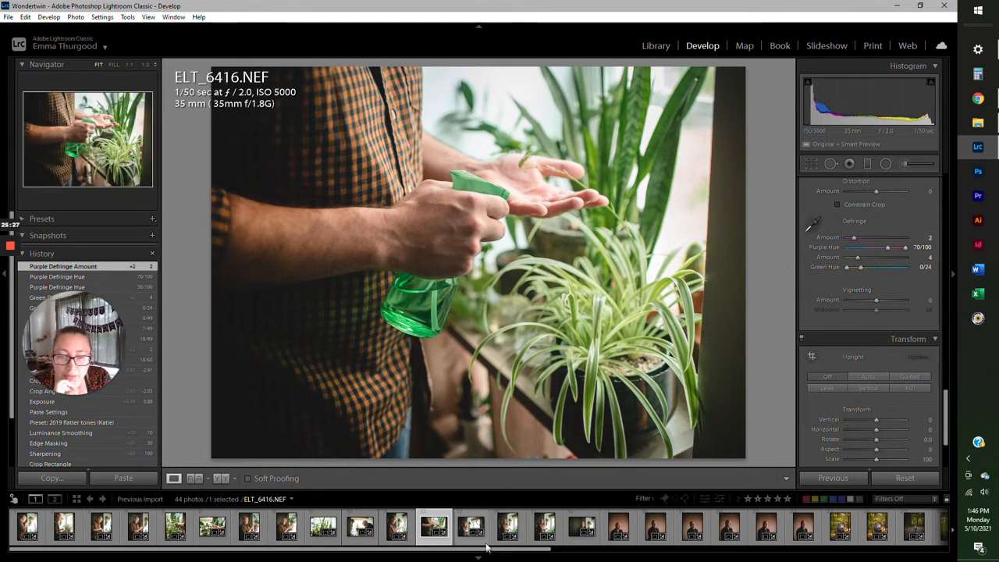
Open ELT_6420.NEF, straighten it to 0.92 with the crop shifted left off the dark window-side wall, and set Exposure to +0.44
left_click(480, 539)
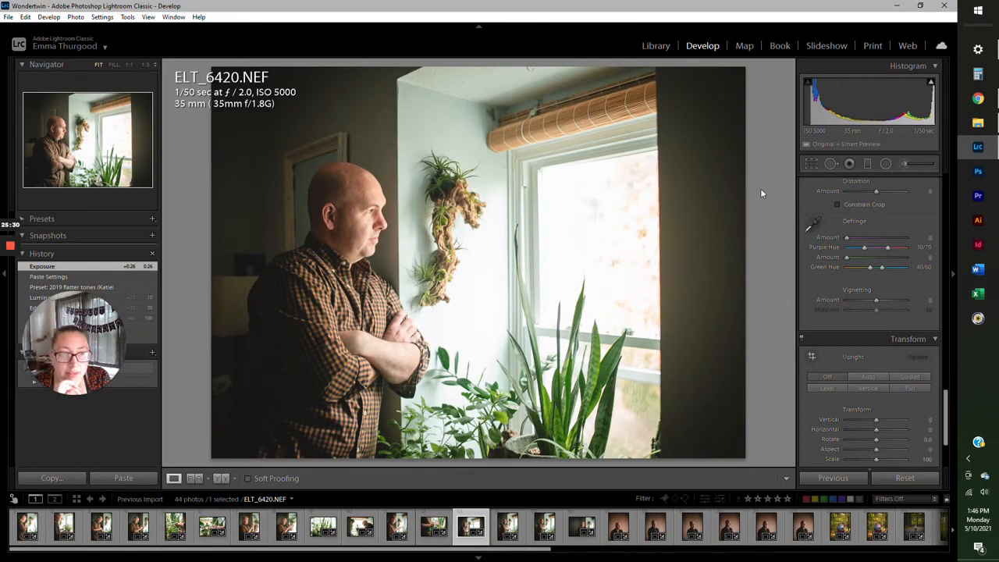
left_click(812, 164)
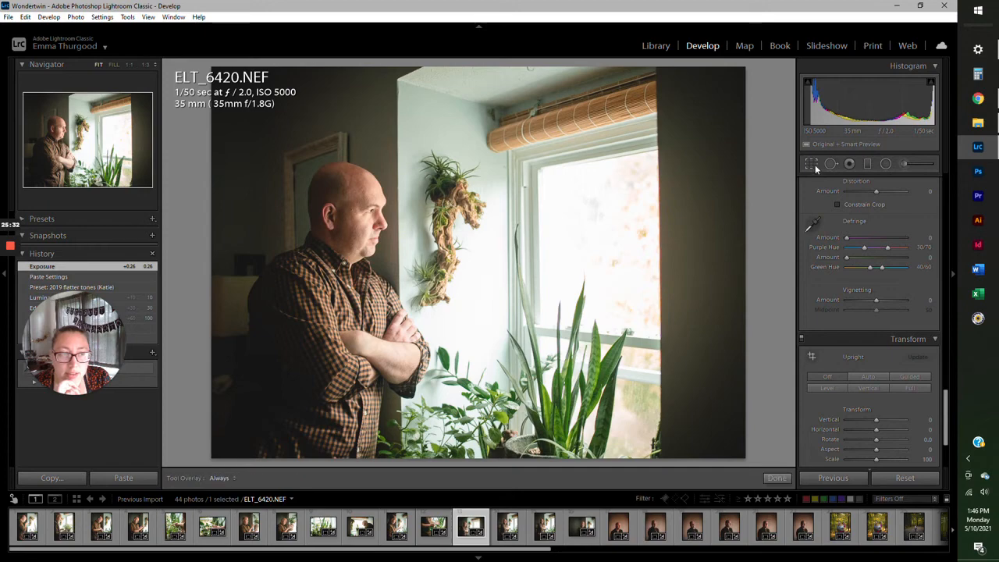
left_click_drag(775, 166, 780, 174)
left_click_drag(625, 250, 637, 251)
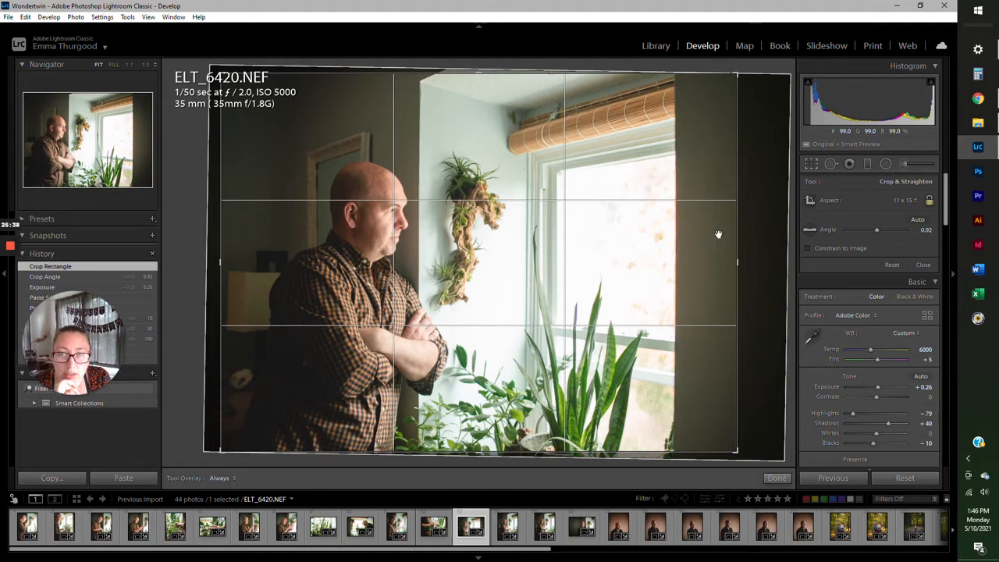
left_click(812, 164)
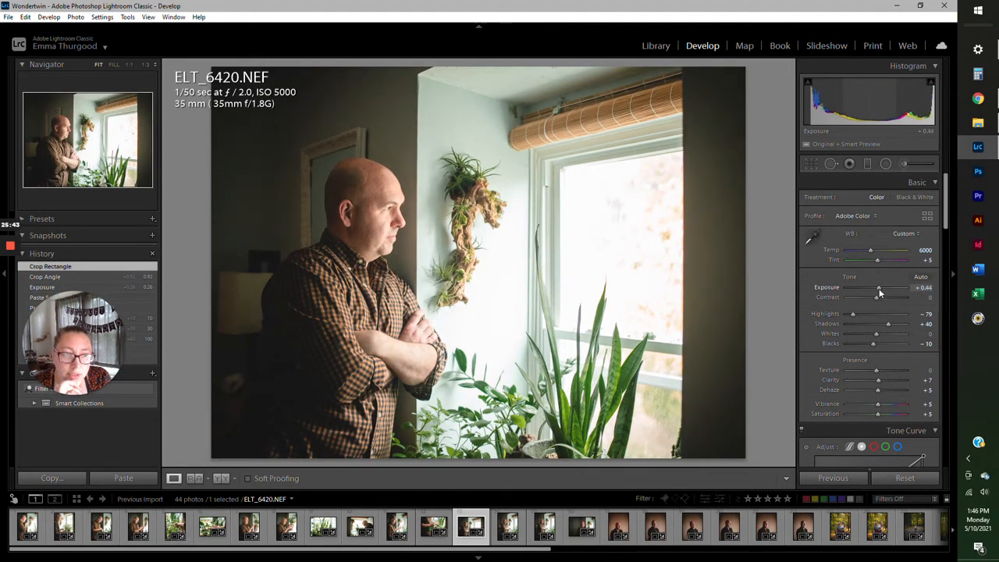
left_click_drag(879, 288, 878, 288)
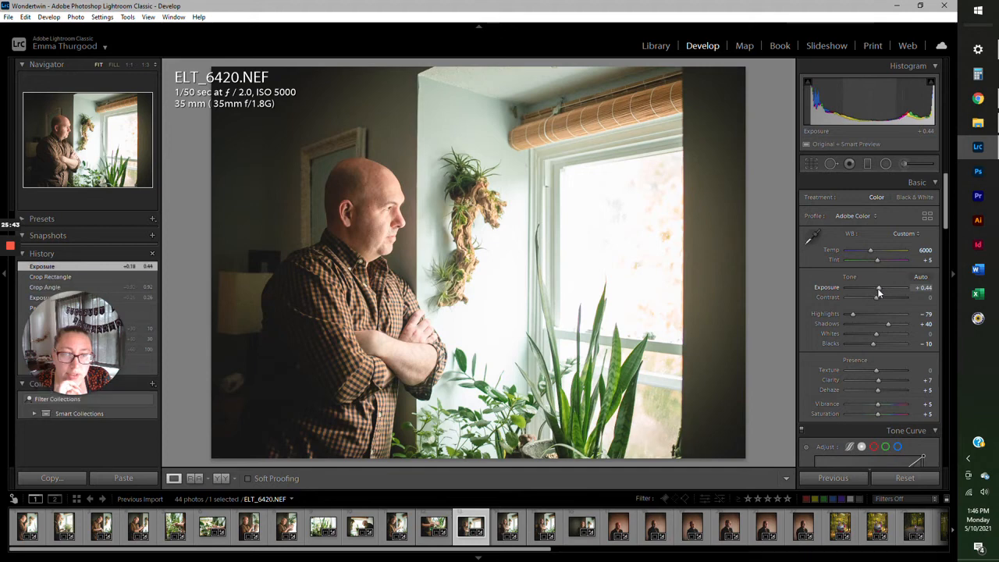
Straighten ELT_6425.NEF to 2.04 with the crop moved down off the ceiling, and check the wall corner by the bamboo blind at 1:1
left_click(507, 529)
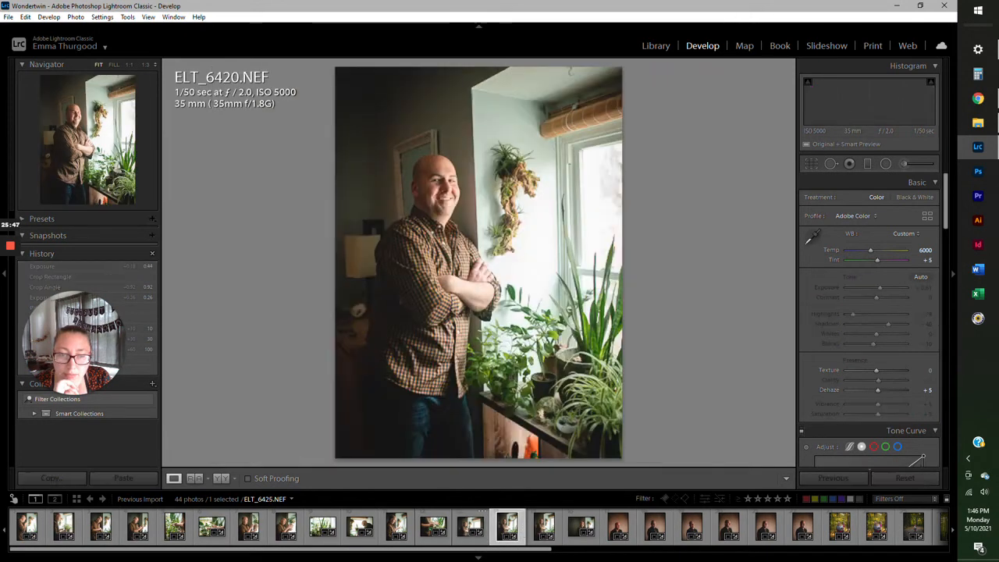
left_click(811, 163)
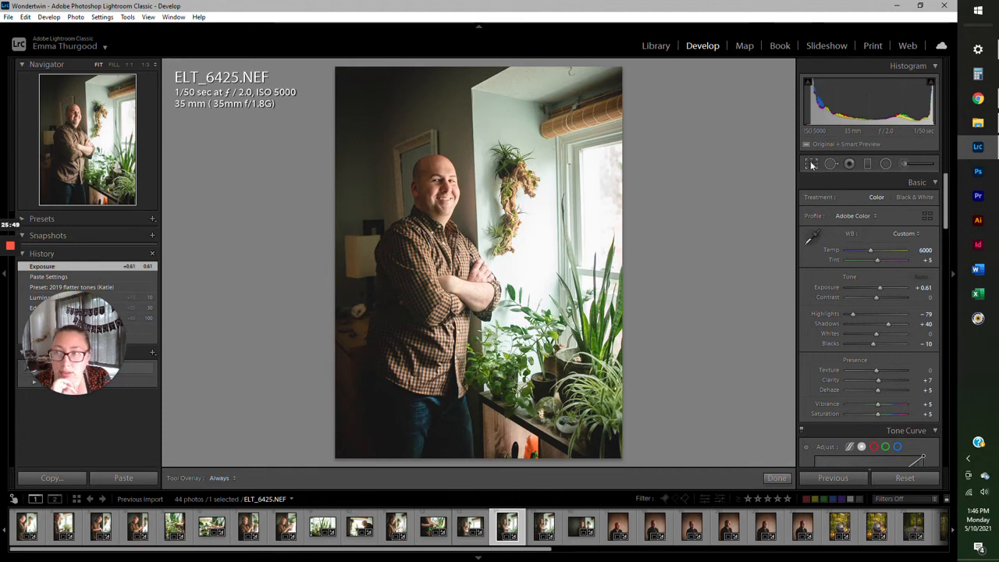
left_click_drag(633, 180, 637, 188)
left_click_drag(537, 246, 561, 247)
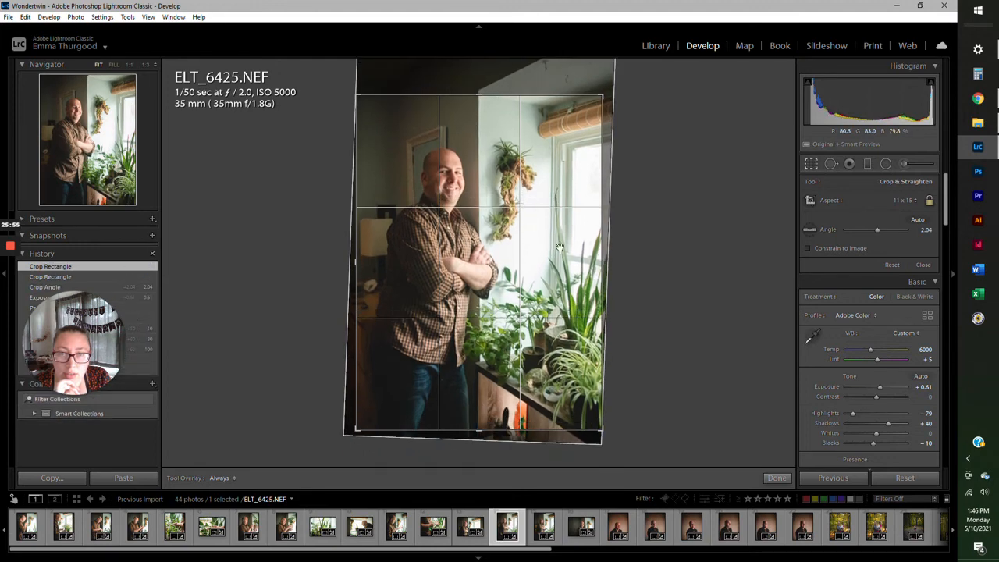
left_click(814, 164)
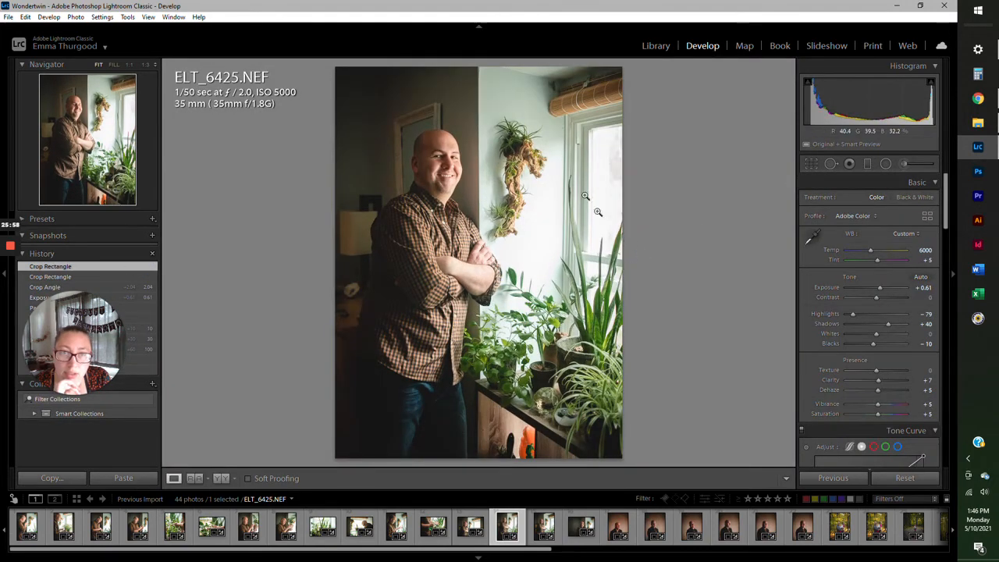
left_click(555, 88)
left_click_drag(552, 91, 475, 196)
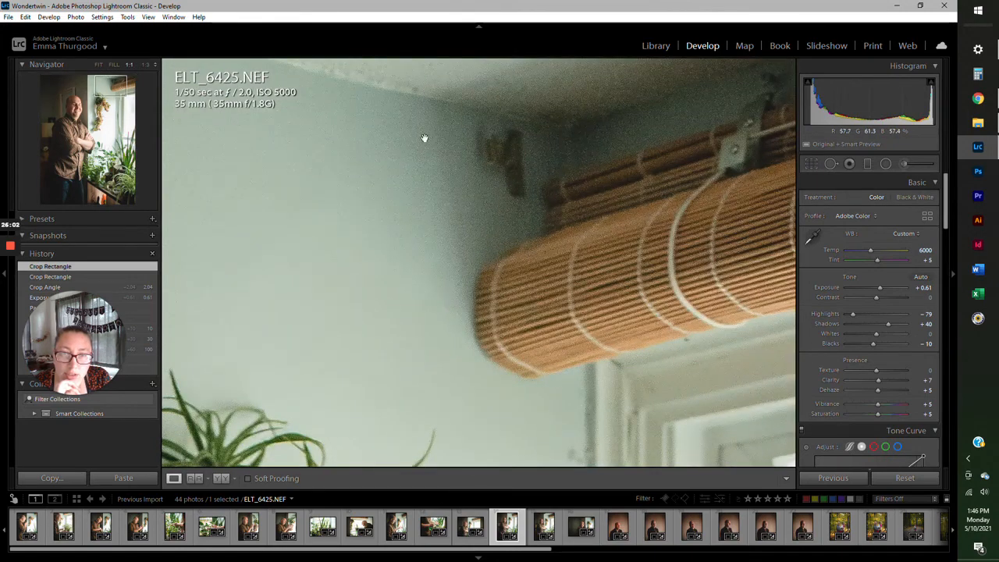
left_click(102, 66)
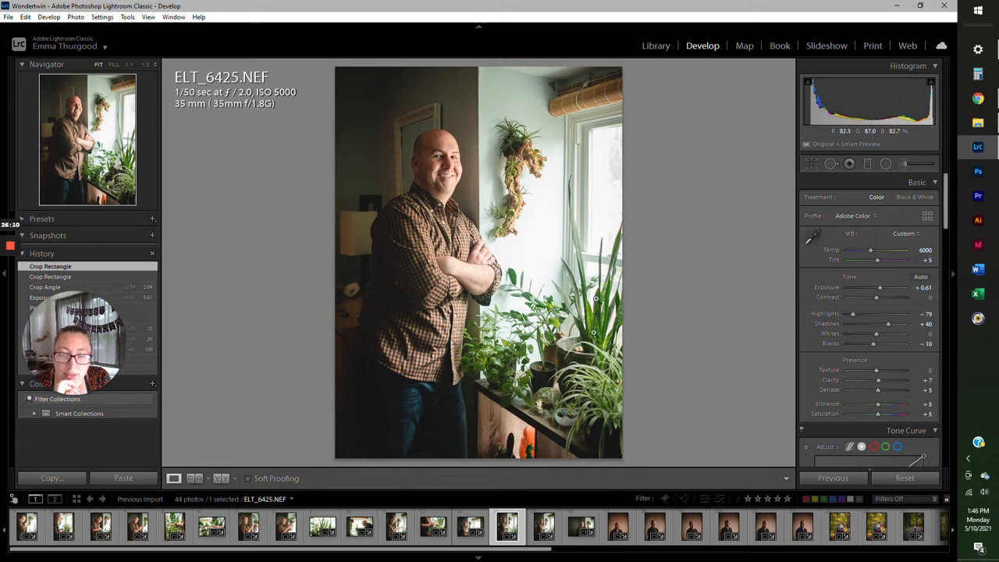
Open ELT_6427.NEF, straighten it to an angle of 2.09 and move the crop down to trim the ceiling
left_click(556, 530)
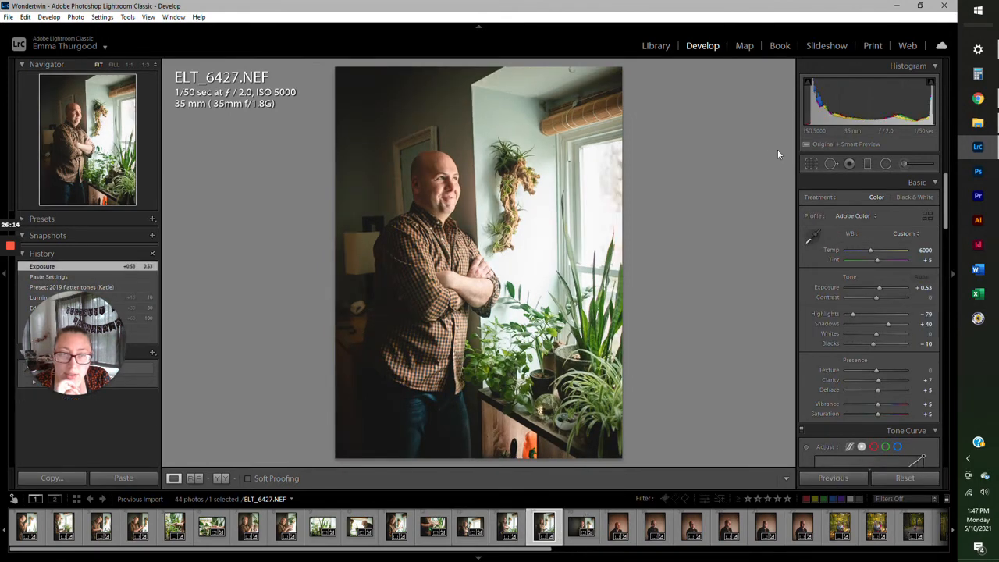
left_click(812, 164)
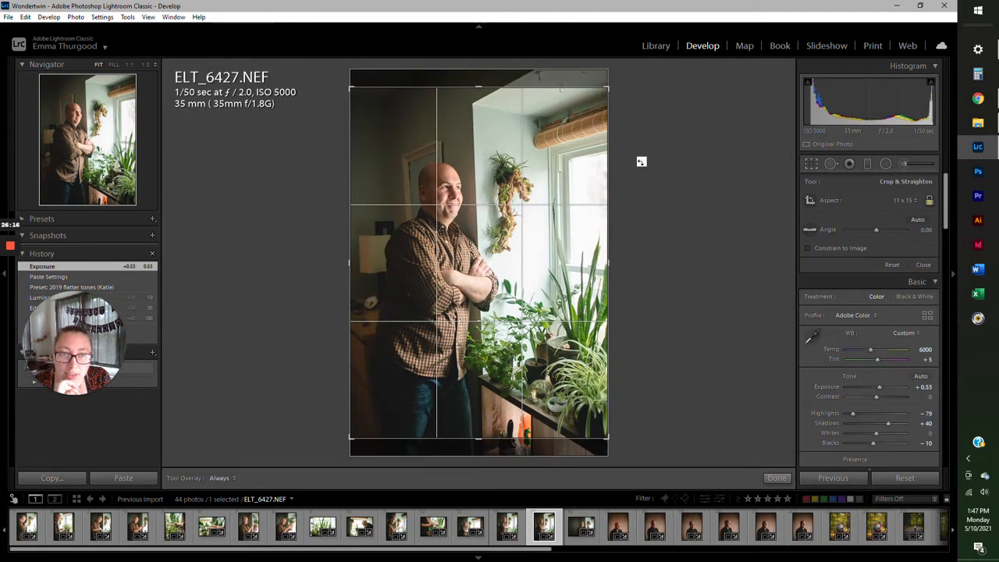
left_click_drag(623, 163, 628, 171)
left_click_drag(528, 219, 530, 207)
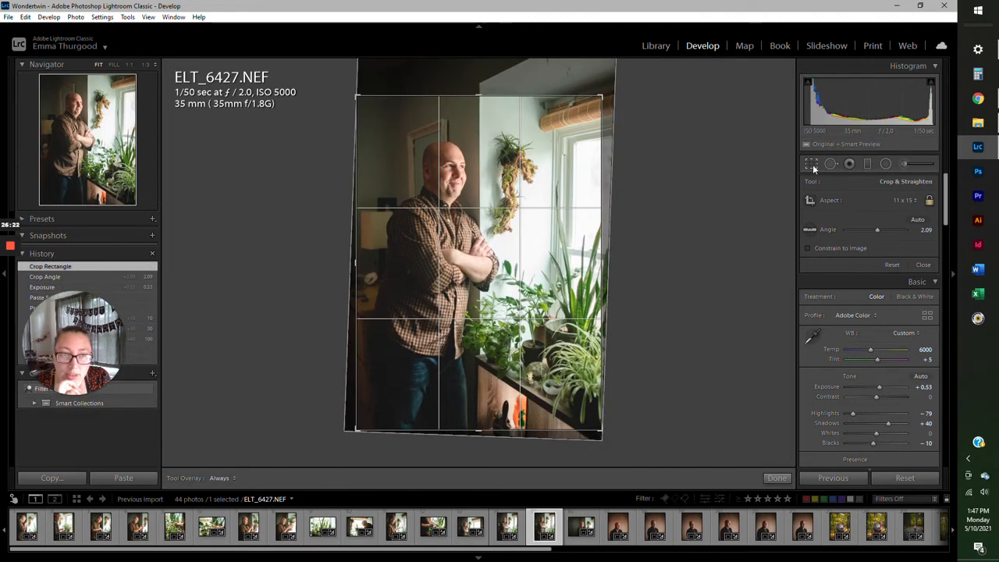
key("r")
Crop ELT_6441.NEF tighter on the man and air plants, shifting the crop toward the window and down, and zoom in on his face
left_click(586, 539)
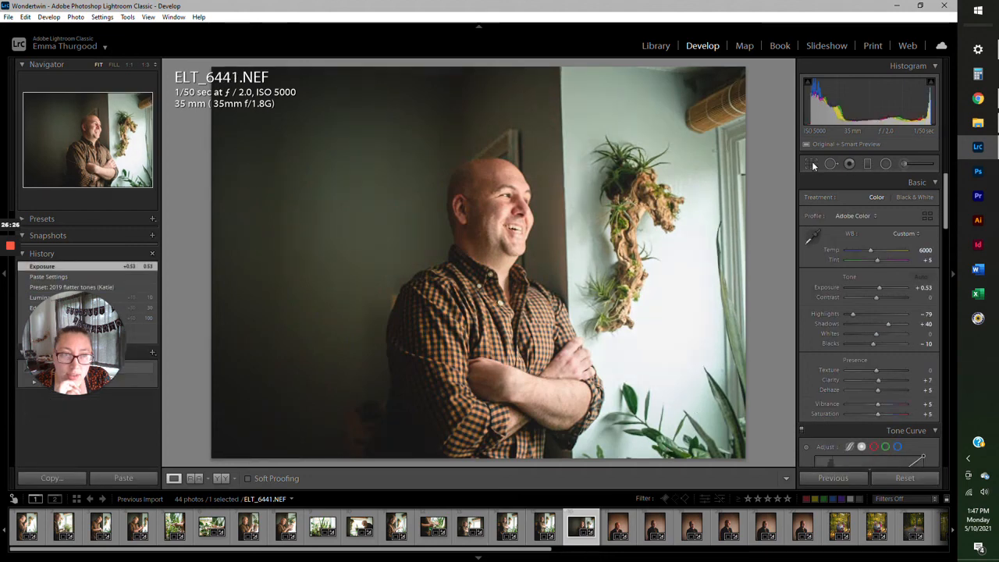
key("r")
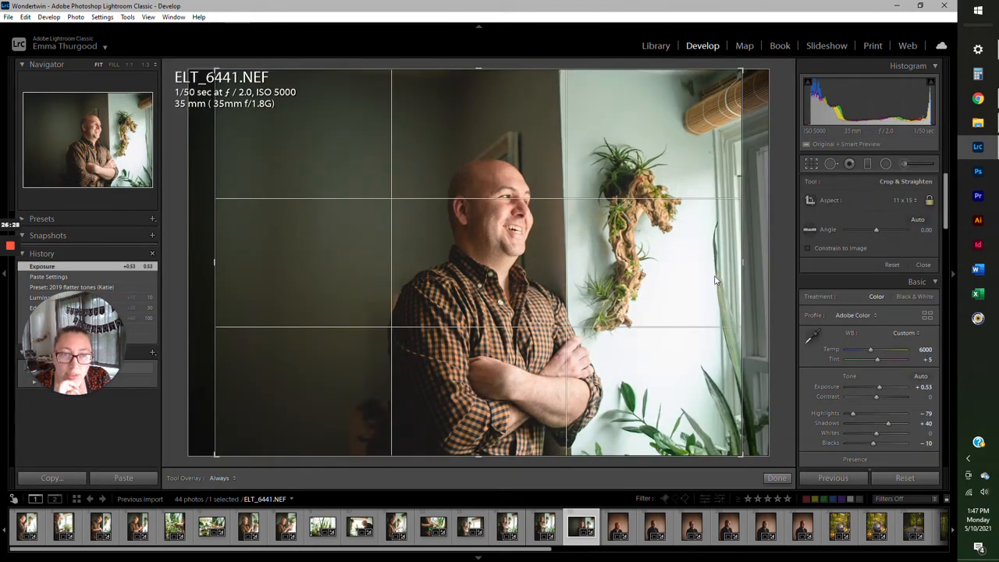
left_click_drag(693, 277, 562, 262)
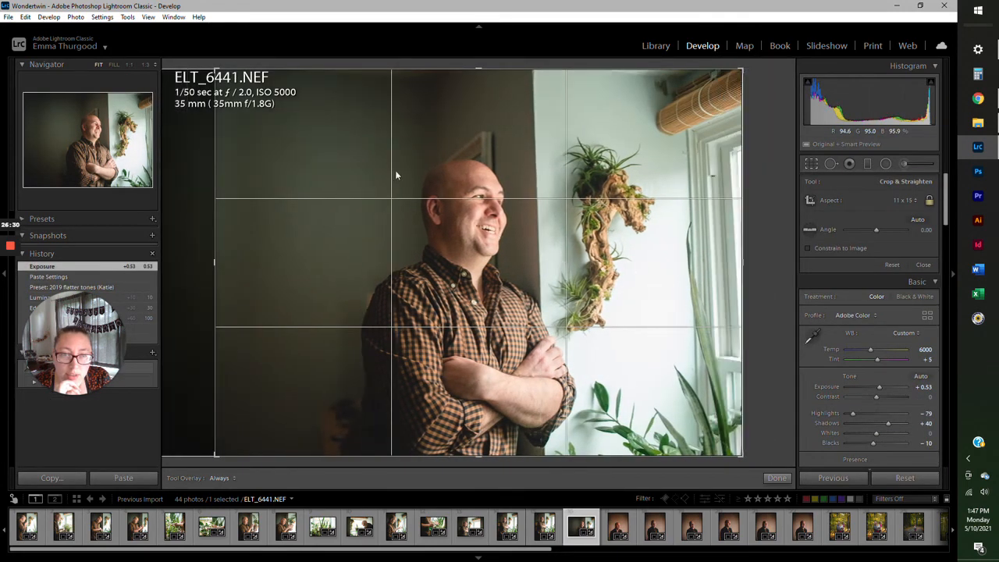
left_click_drag(218, 117, 246, 118)
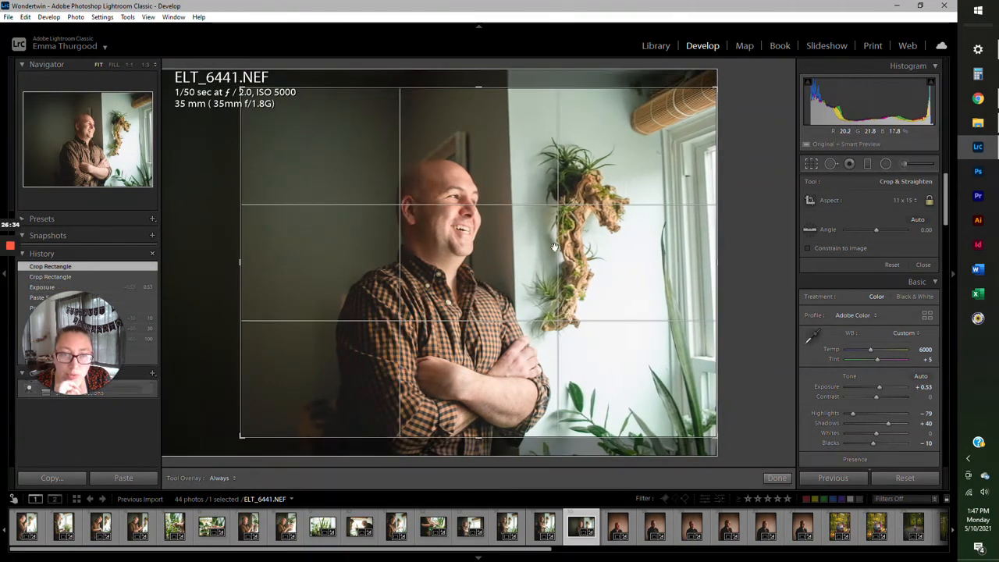
left_click_drag(553, 246, 575, 247)
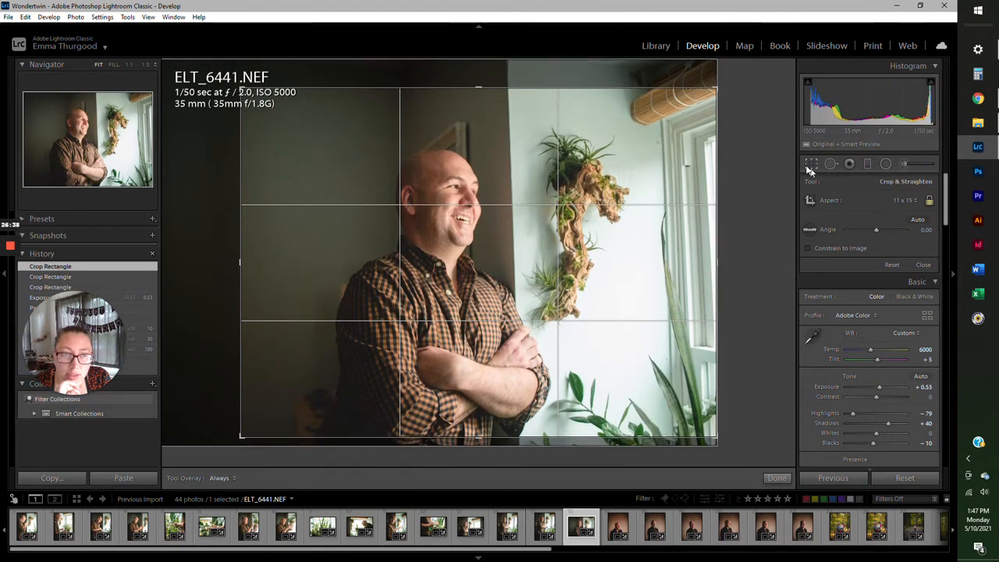
left_click(809, 166)
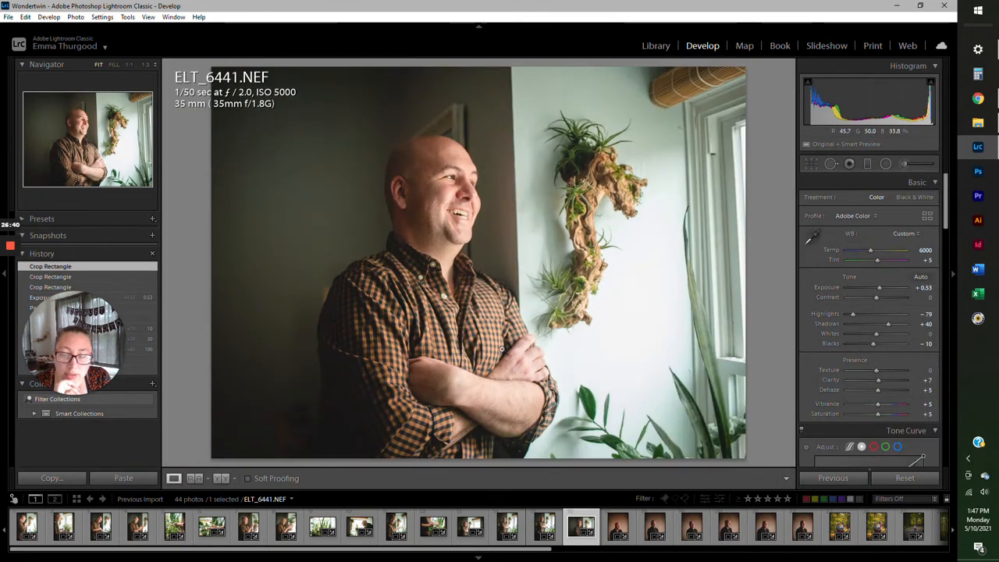
left_click(455, 193)
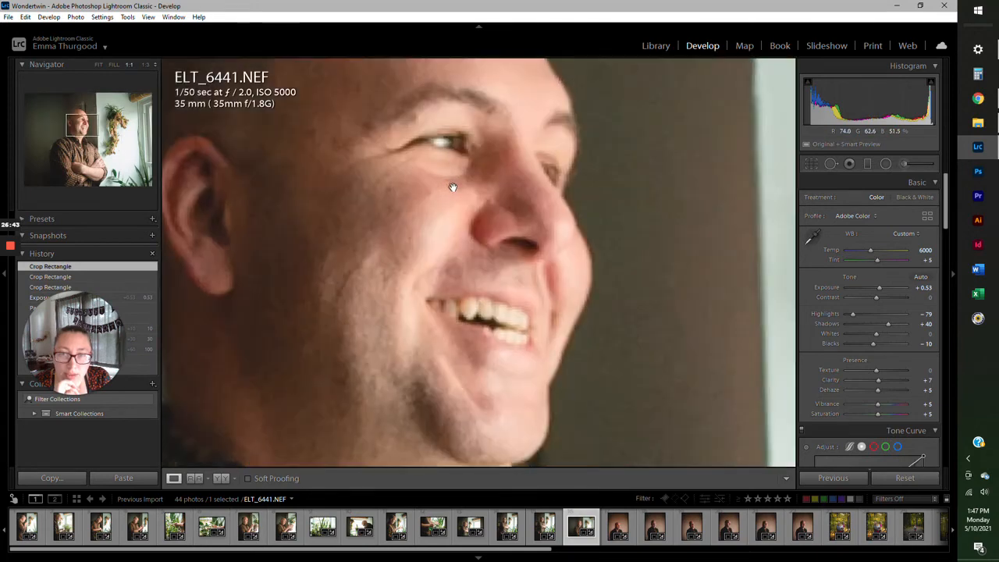
Select the 16 indoor plant photos ending with ELT_6441.NEF and compare their edits for consistency in the Library grid
left_click(100, 66)
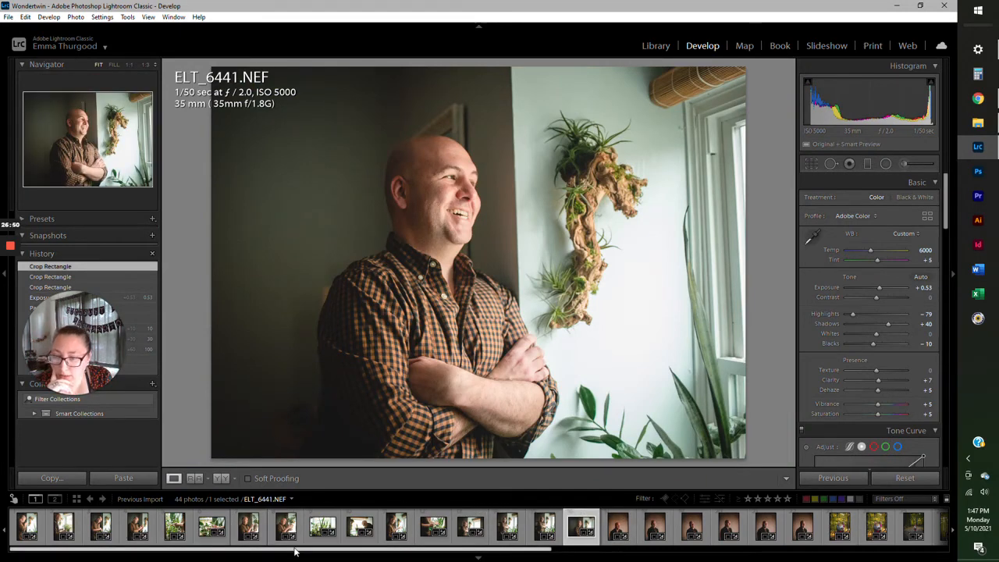
left_click(42, 534, "shift")
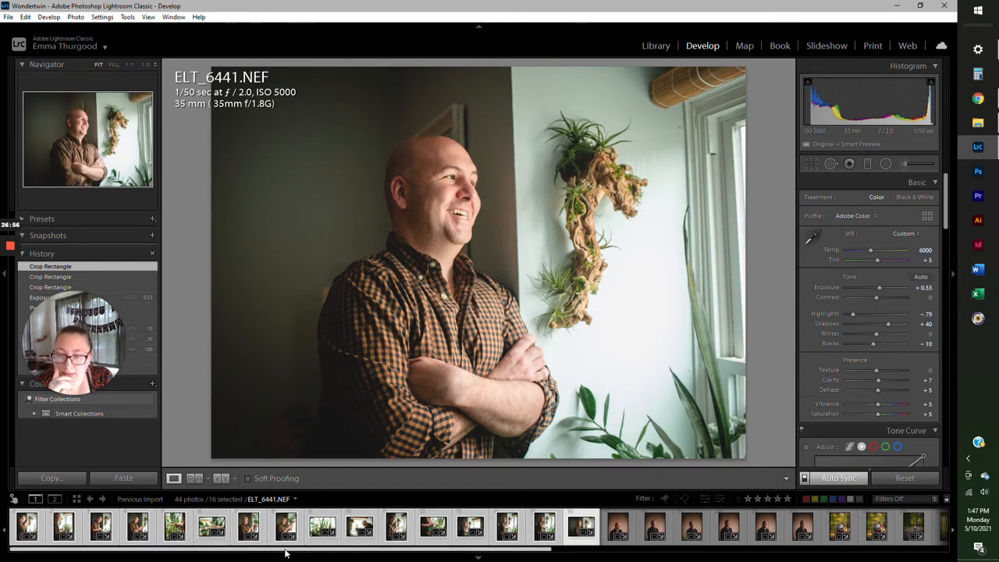
left_click_drag(284, 553, 685, 556)
scroll(633, 547, "left", 1)
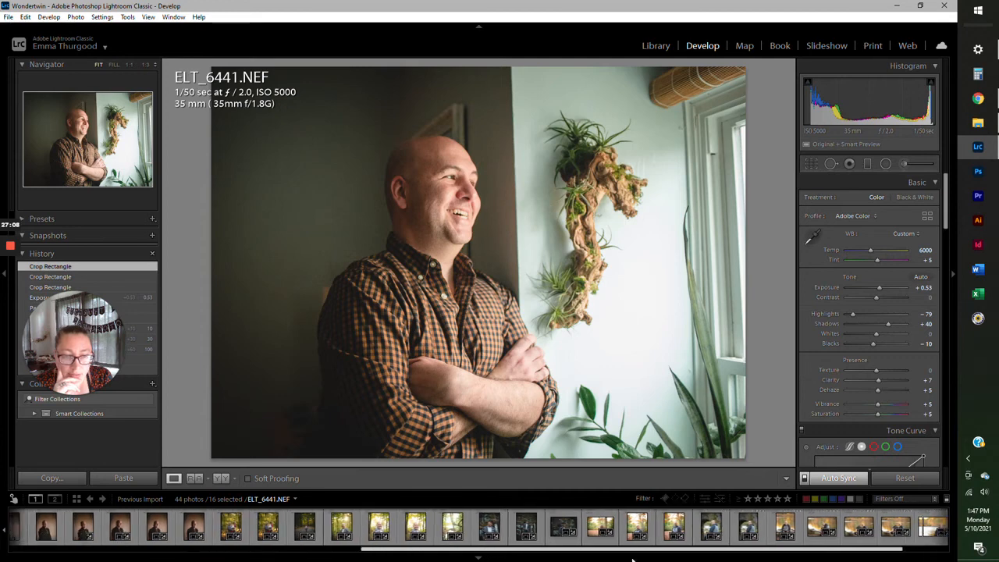
left_click_drag(527, 557, 504, 557)
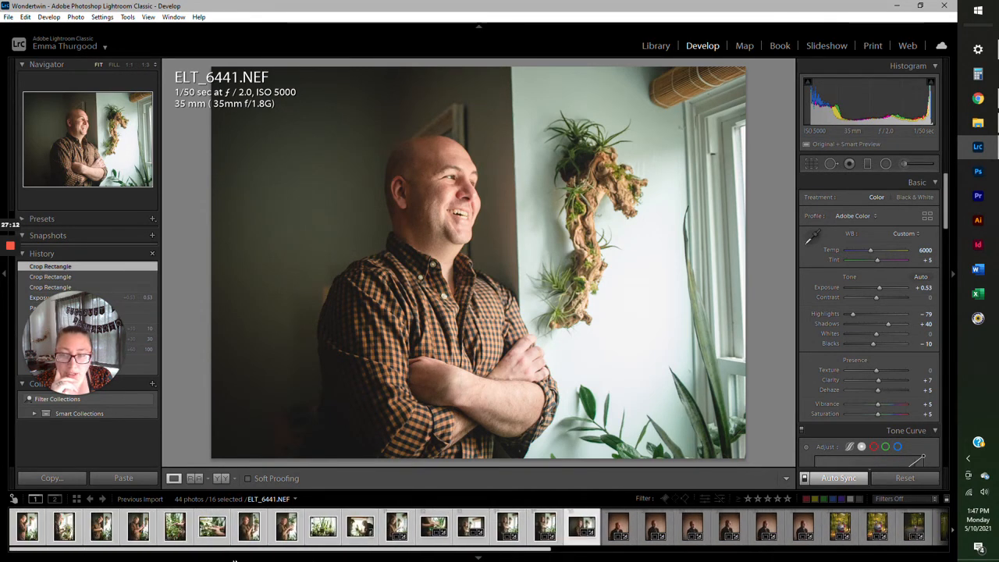
mouse_move(247, 550)
left_mouse_down()
mouse_move(407, 550)
mouse_move(213, 559)
mouse_move(410, 560)
mouse_move(247, 561)
left_mouse_up()
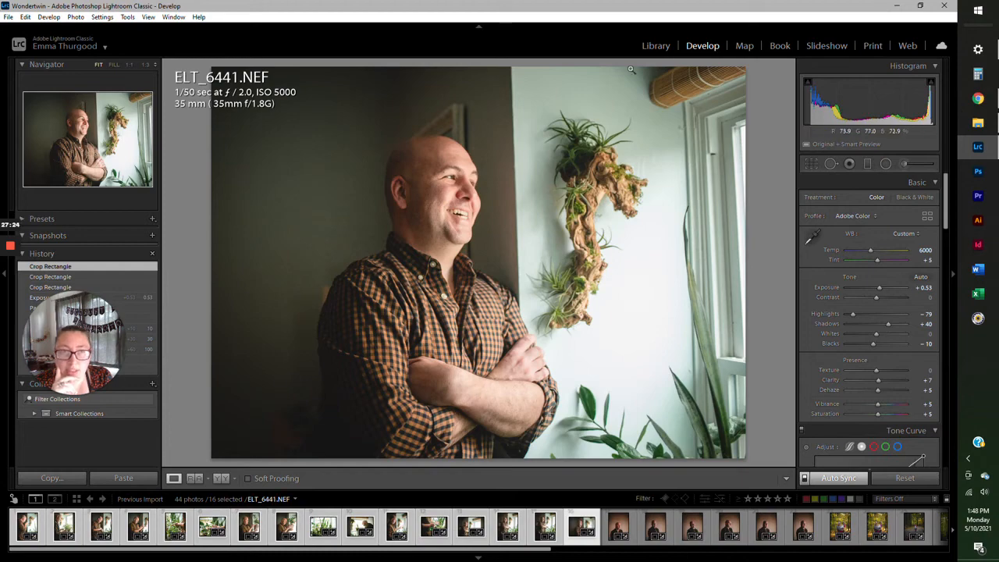
left_click(656, 46)
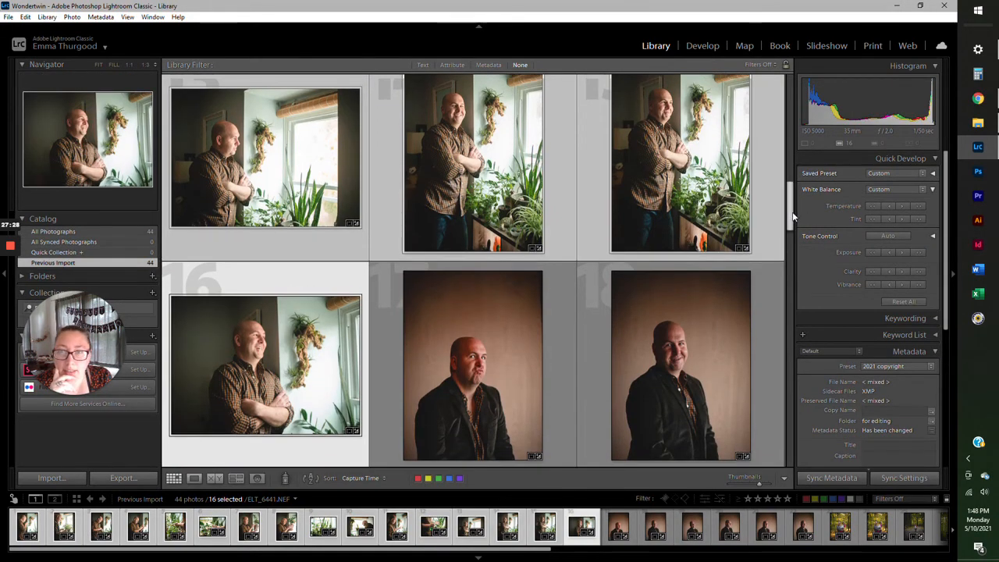
left_click_drag(793, 216, 818, 171)
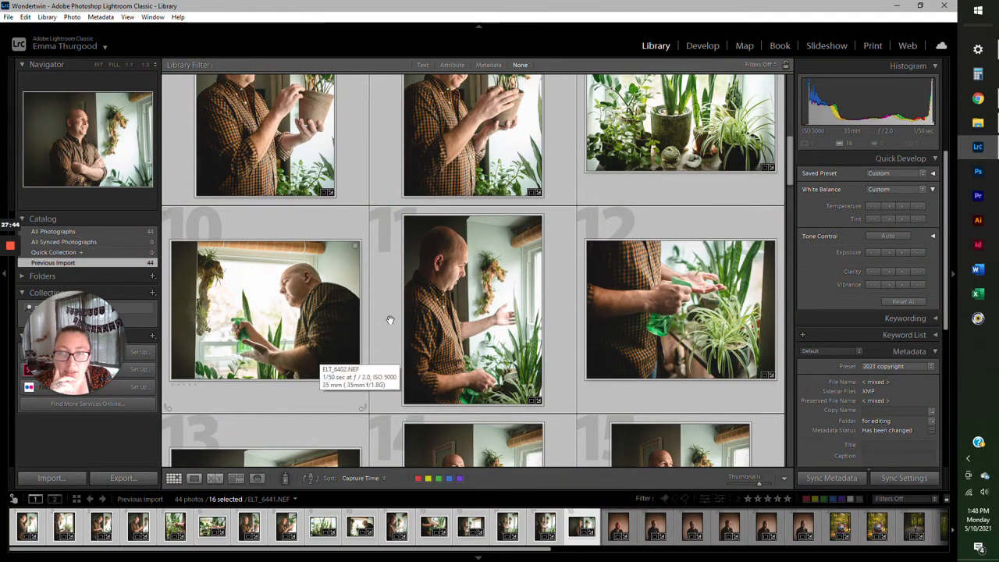
mouse_move(790, 168)
left_mouse_down()
mouse_move(788, 211)
mouse_move(794, 179)
left_mouse_up()
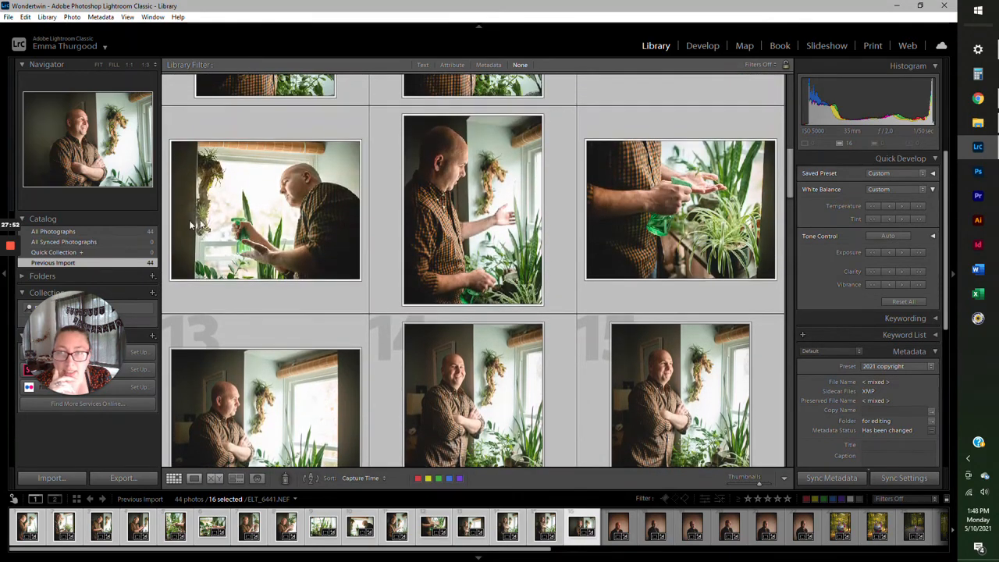
Open ELT_6402.NEF alone in Develop and rebalance the backlit shot with Exposure at -0.18 and Shadows at +74
left_click(267, 295)
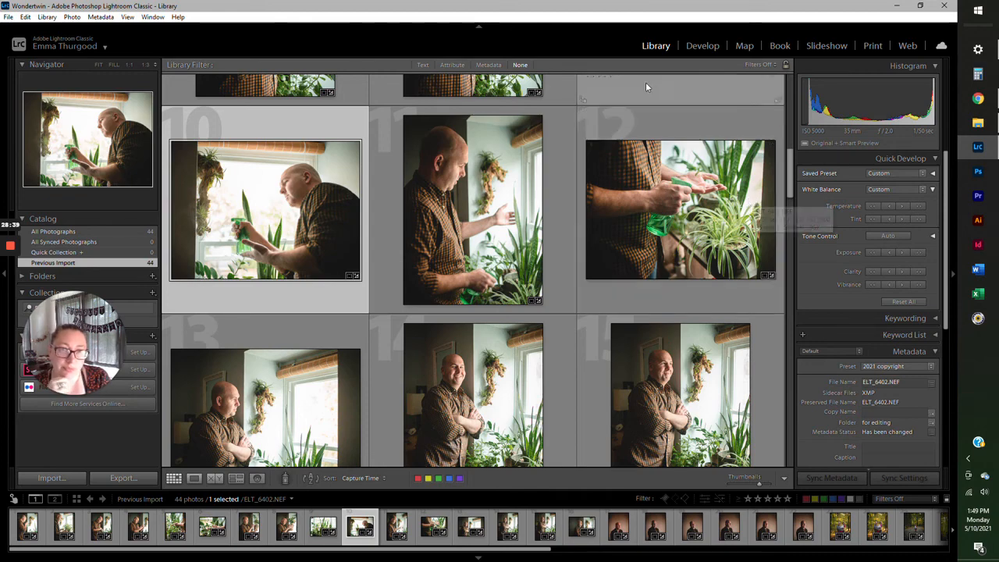
left_click(712, 47)
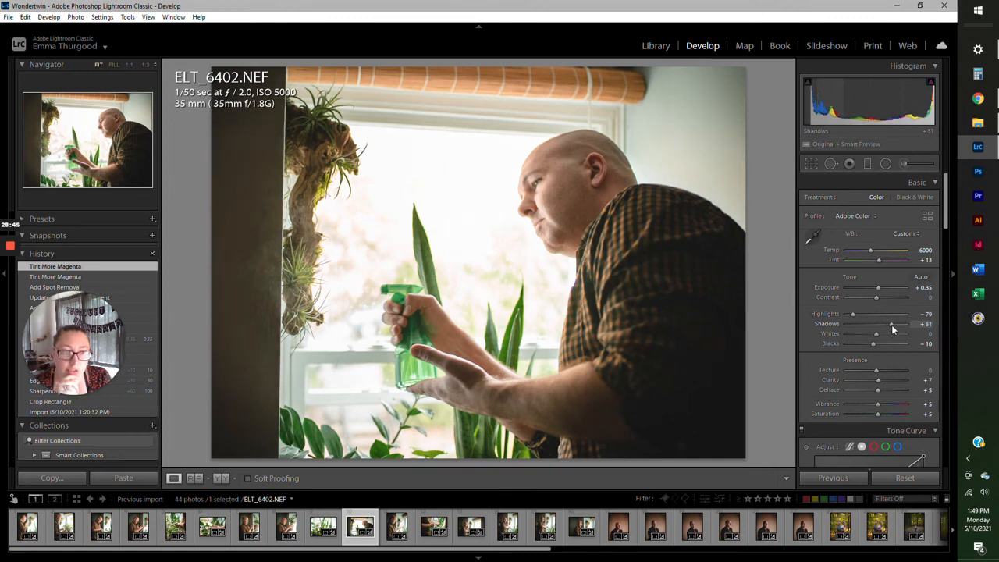
left_click_drag(893, 329, 896, 329)
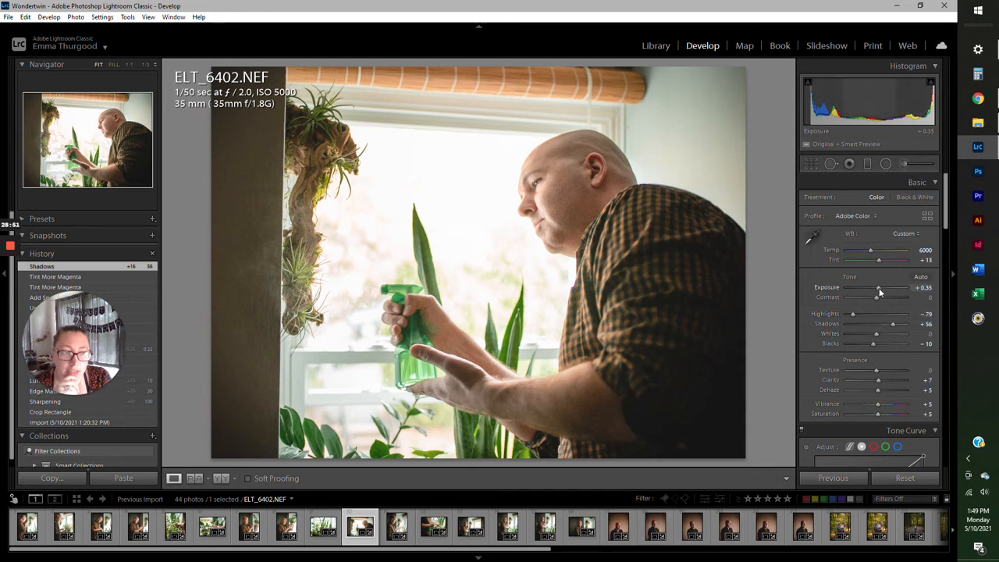
left_click_drag(878, 287, 876, 287)
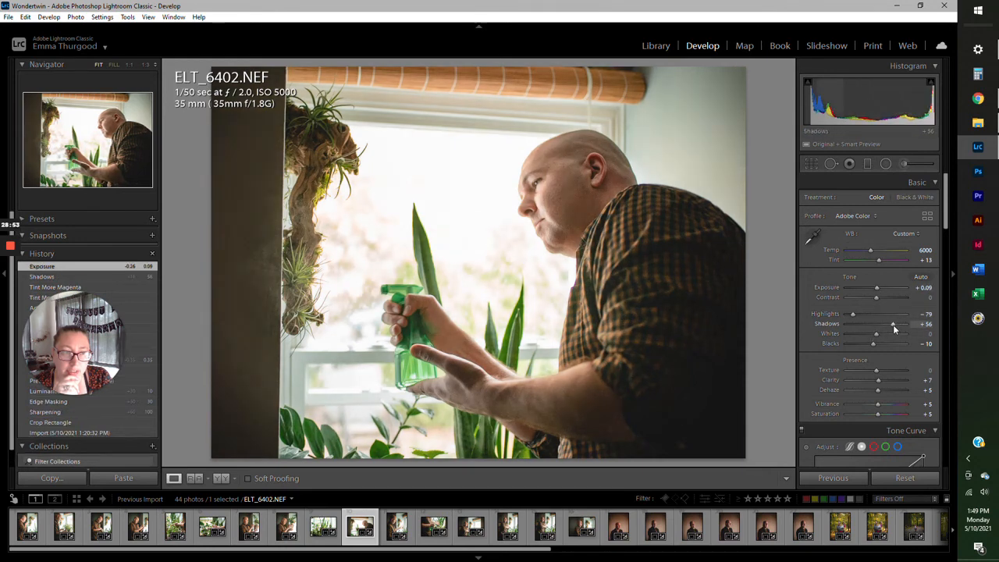
left_click_drag(896, 329, 896, 328)
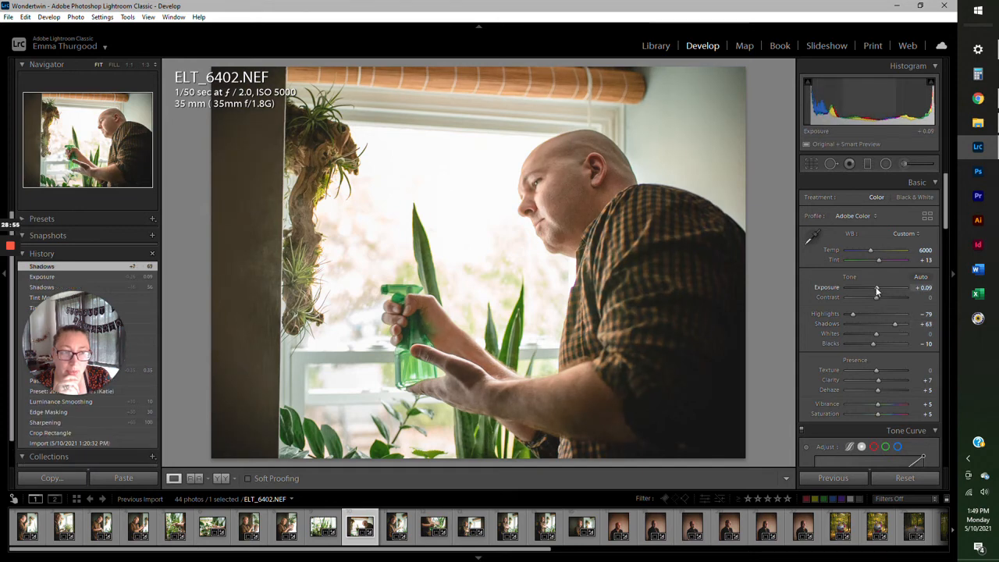
left_click_drag(875, 289, 874, 289)
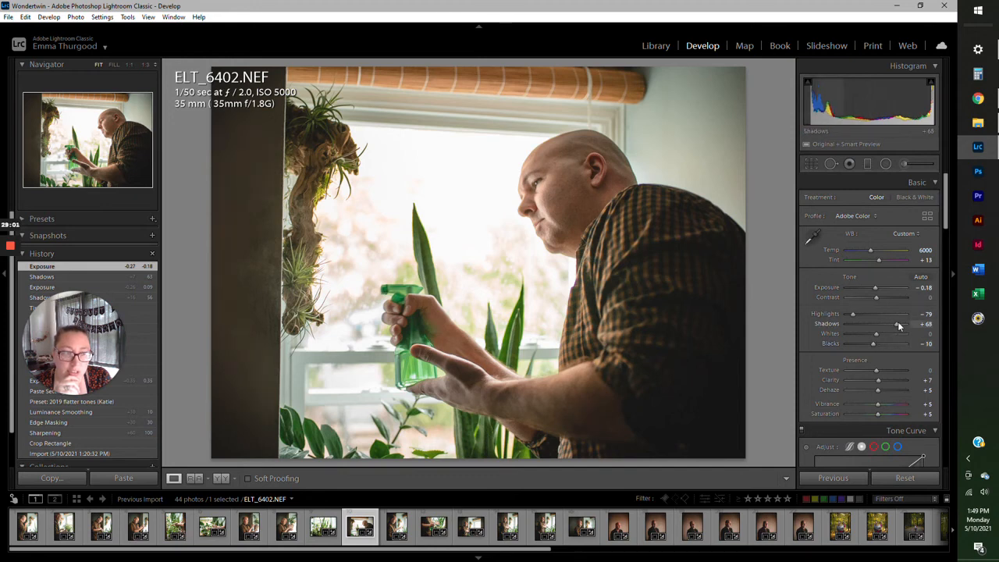
left_click_drag(899, 324, 901, 323)
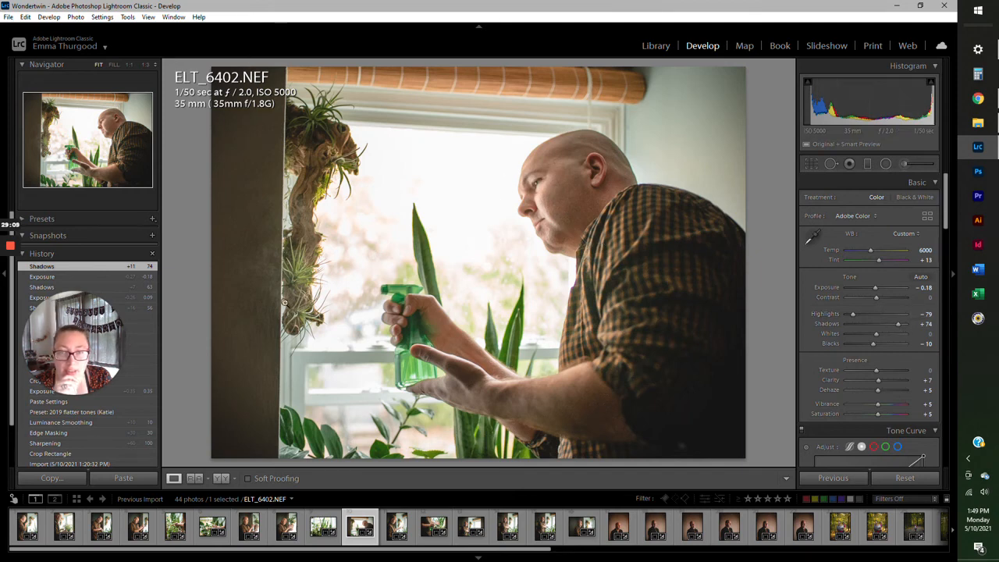
Review the whole set in the Library grid, comparing the indoor plant photos with the studio portraits and outdoor autumn shots
left_click(659, 46)
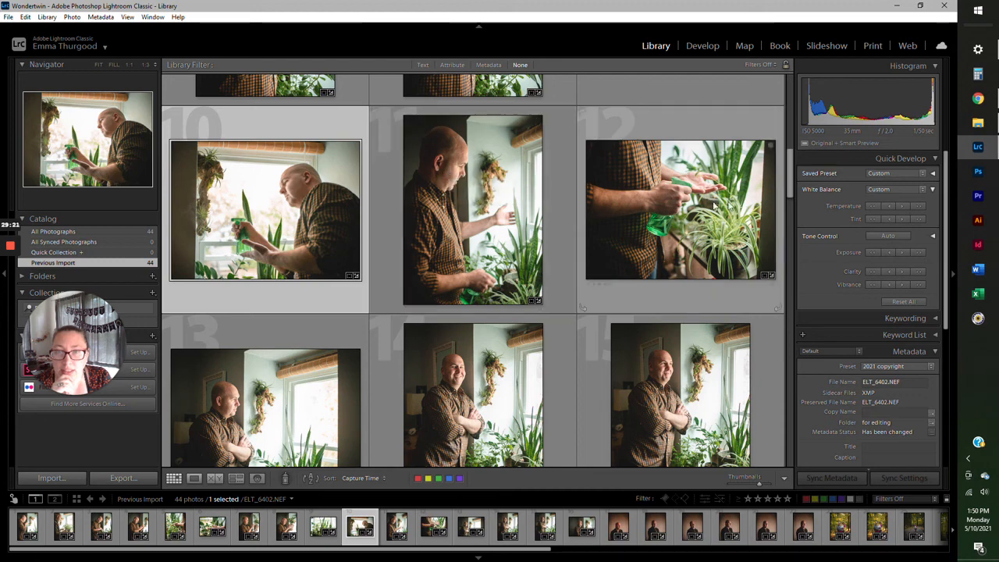
left_click_drag(789, 170, 790, 162)
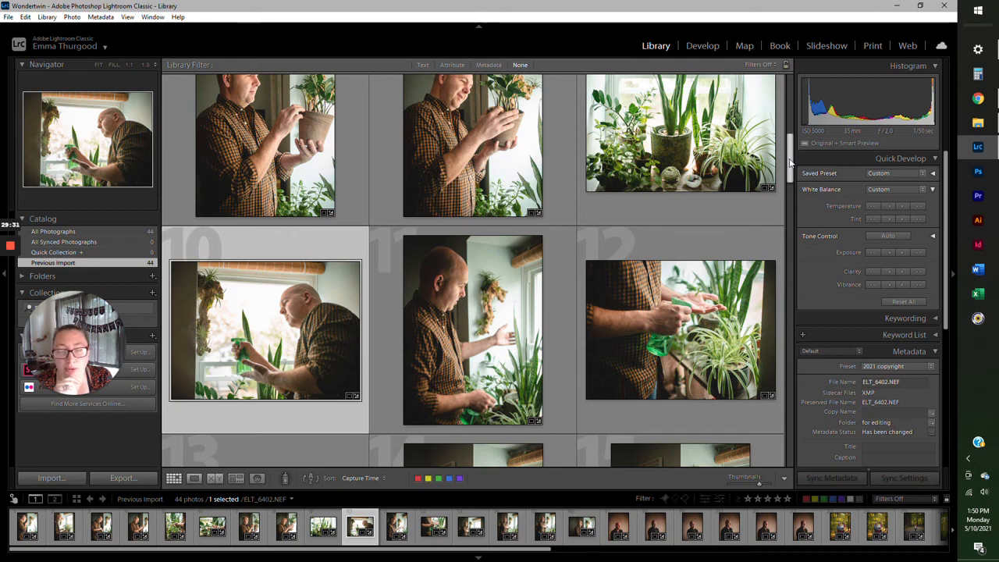
left_click_drag(790, 162, 791, 231)
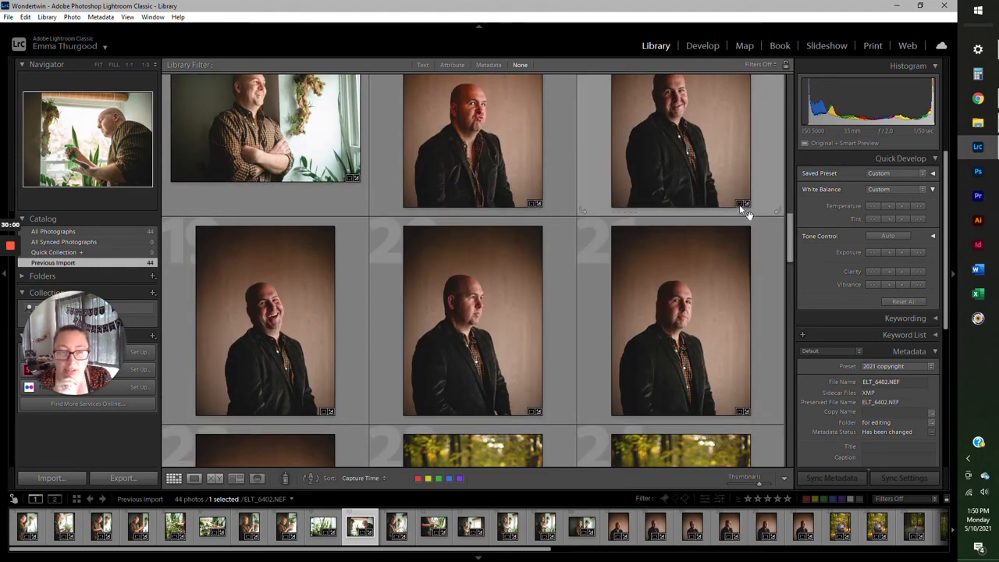
scroll(590, 302, "down", 5)
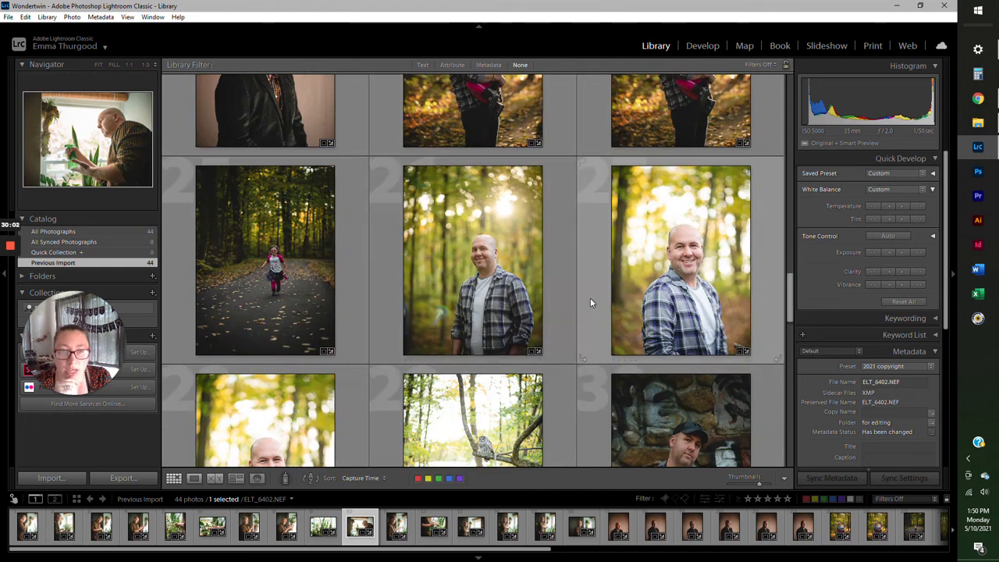
left_click_drag(790, 290, 790, 226)
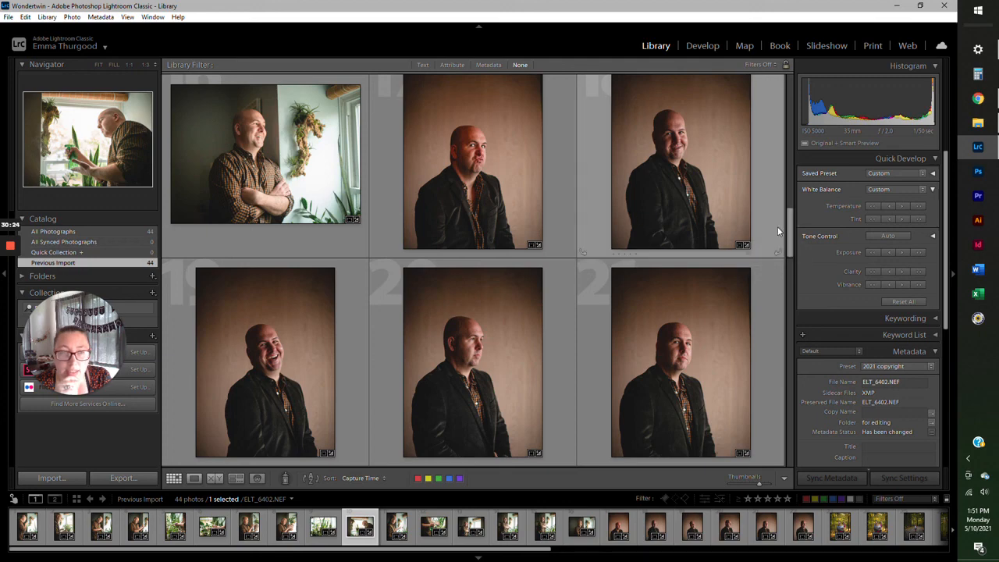
left_click_drag(791, 214, 792, 90)
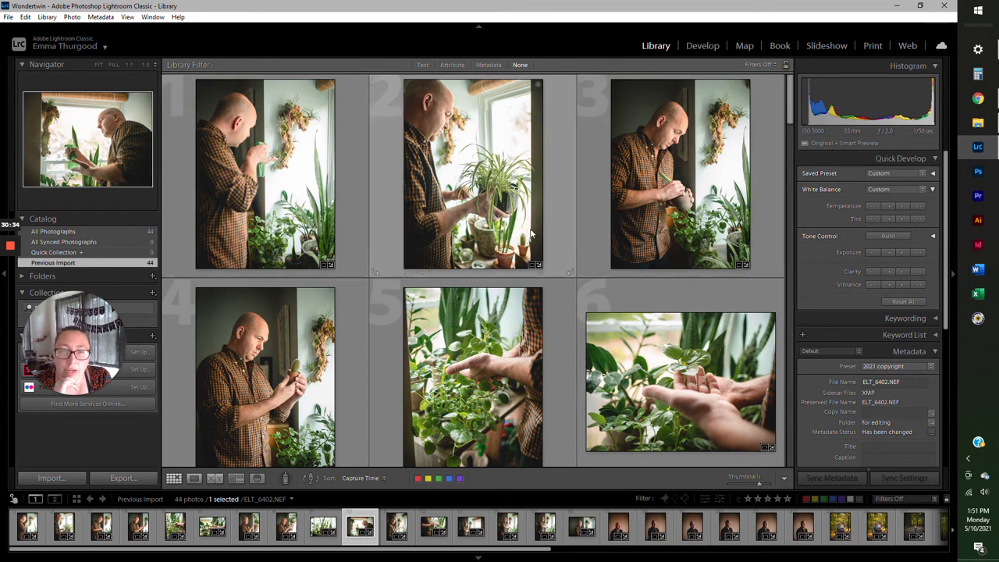
left_click_drag(794, 97, 786, 211)
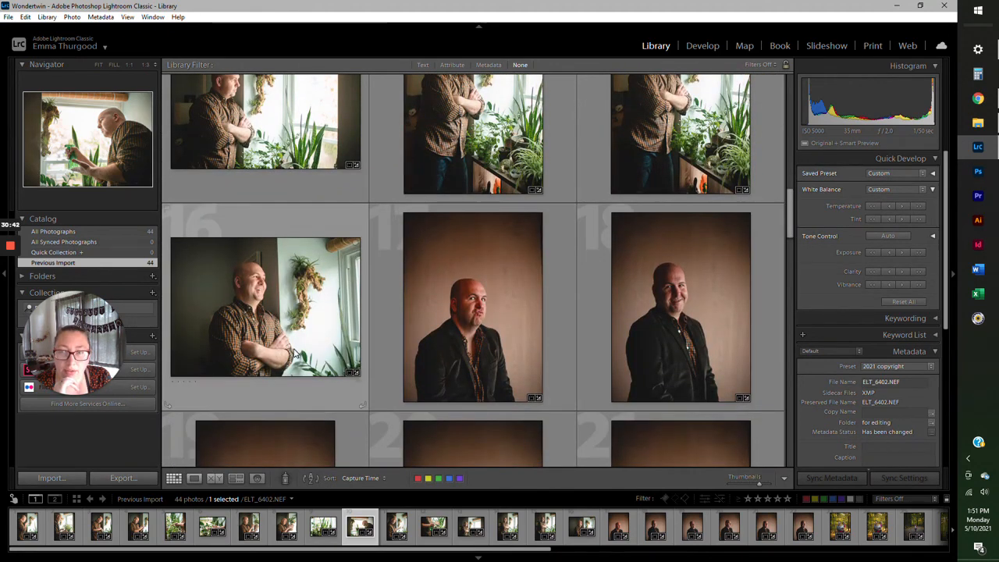